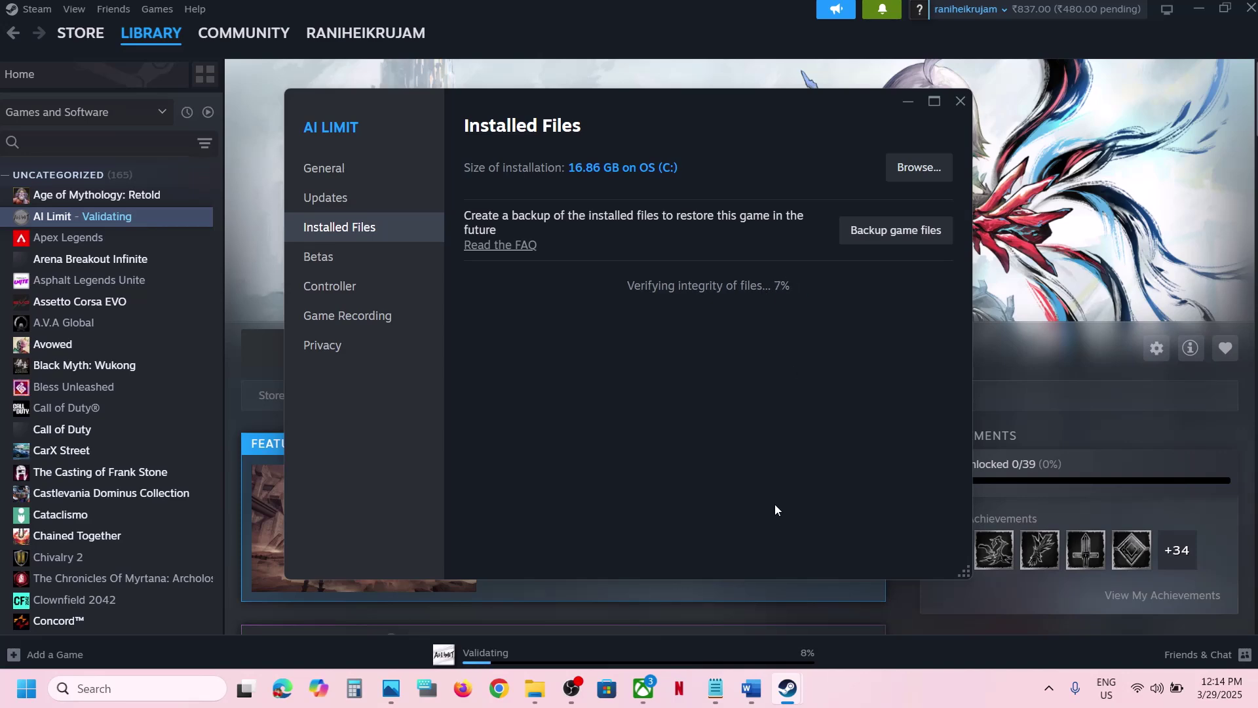
# Switch to the Word document and read Steps 1 and 2, on verifying game files and trying -dx11/-dx12 launch options
pyautogui.click(751, 688)
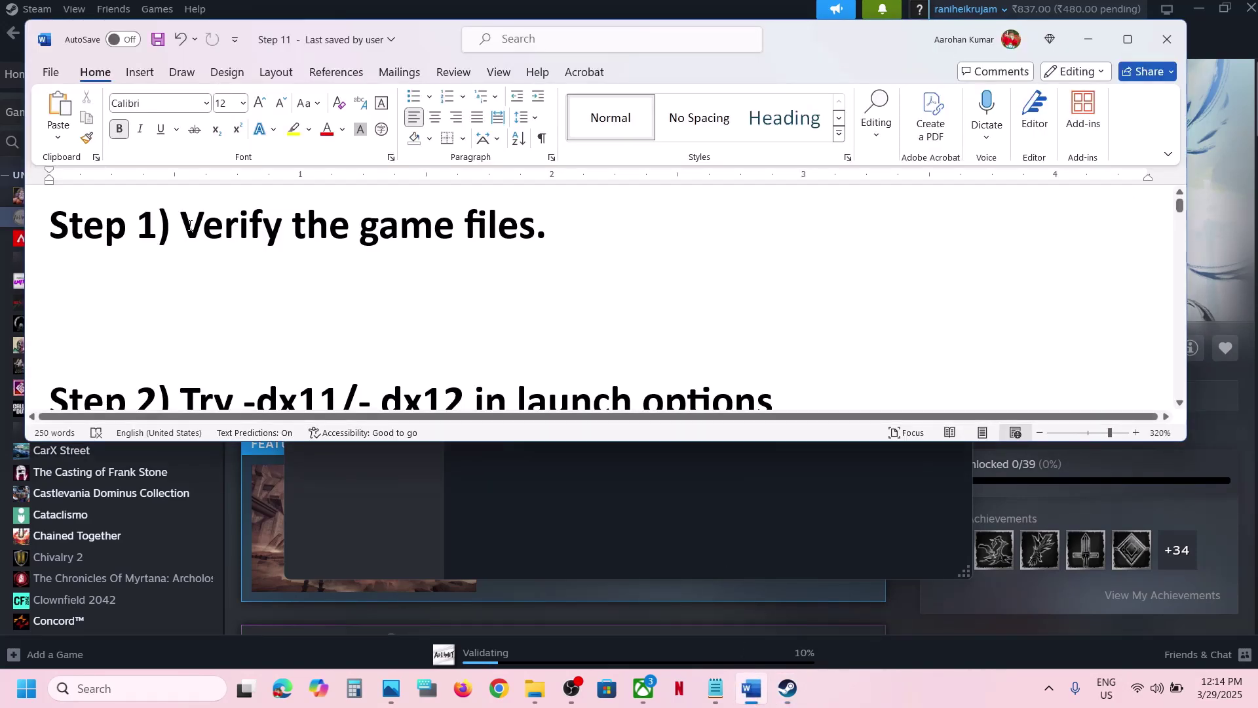
pyautogui.doubleClick(286, 247)
pyautogui.moveTo(467, 223); pyautogui.dragTo(556, 236)
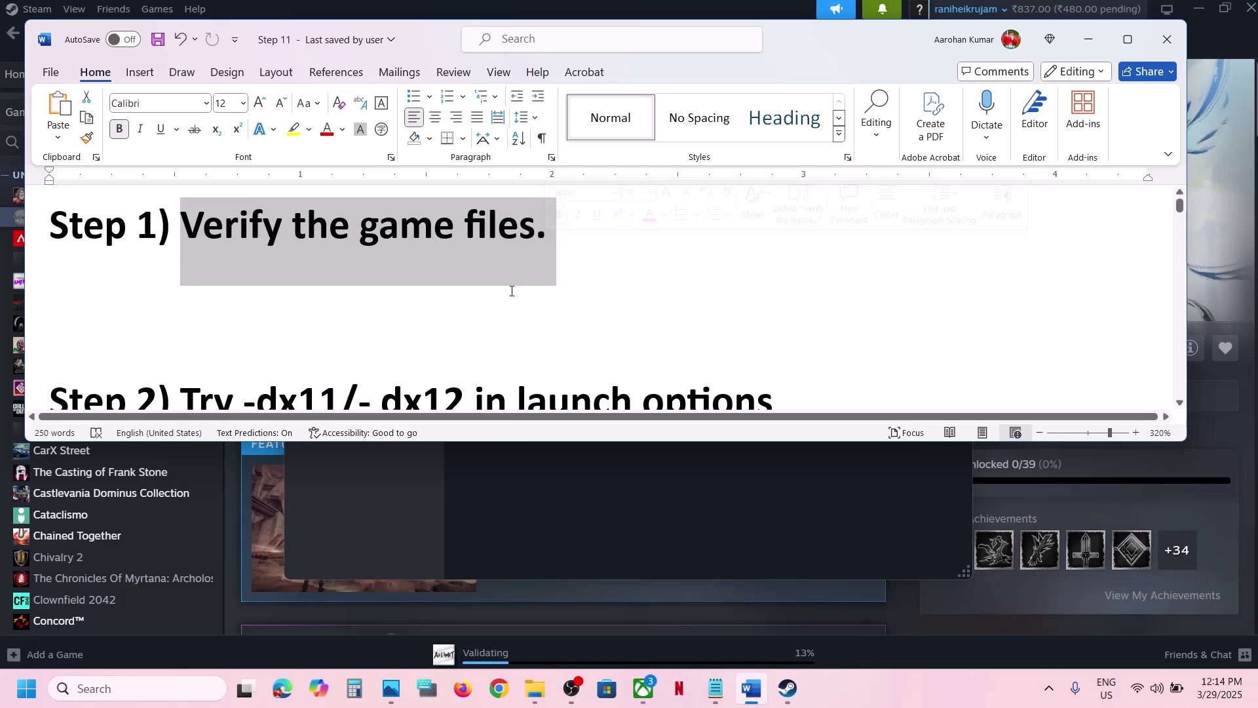
pyautogui.scroll(-2, 511, 291)
pyautogui.moveTo(182, 259); pyautogui.dragTo(706, 241)
pyautogui.click(1217, 247)
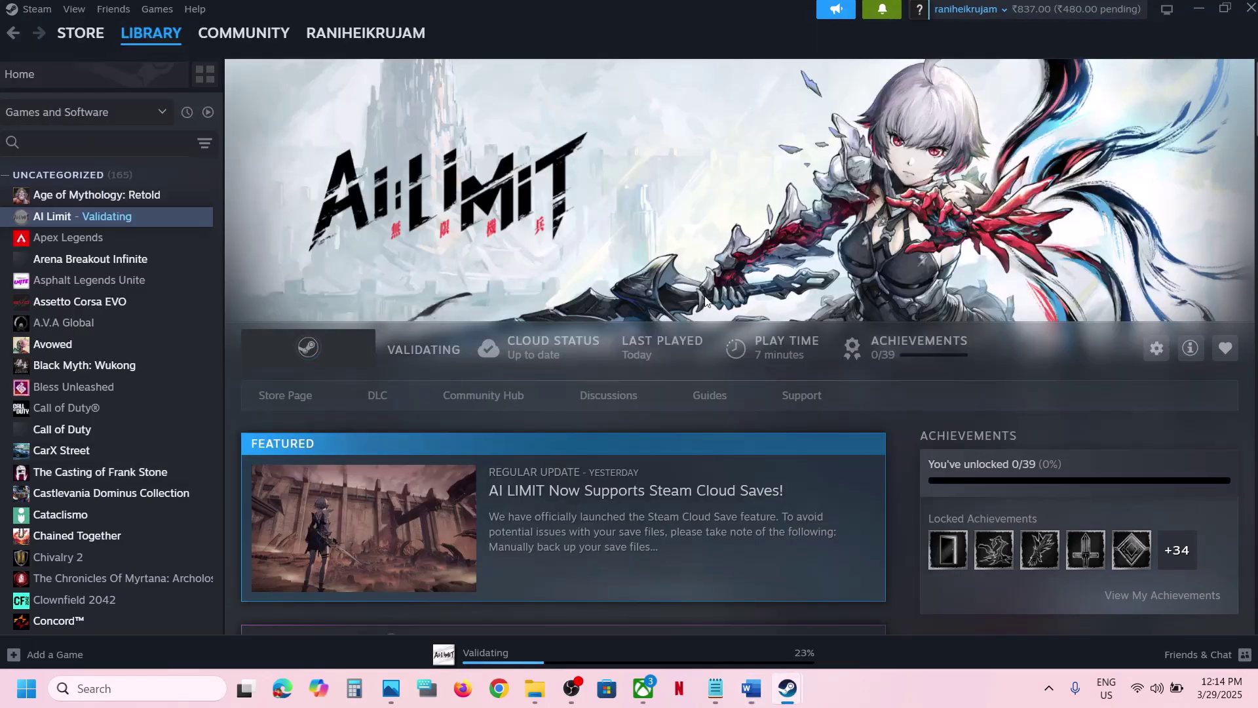
# Set the launch options of AI Limit to -dx11 in its general properties and close the properties window
pyautogui.rightClick(132, 226)
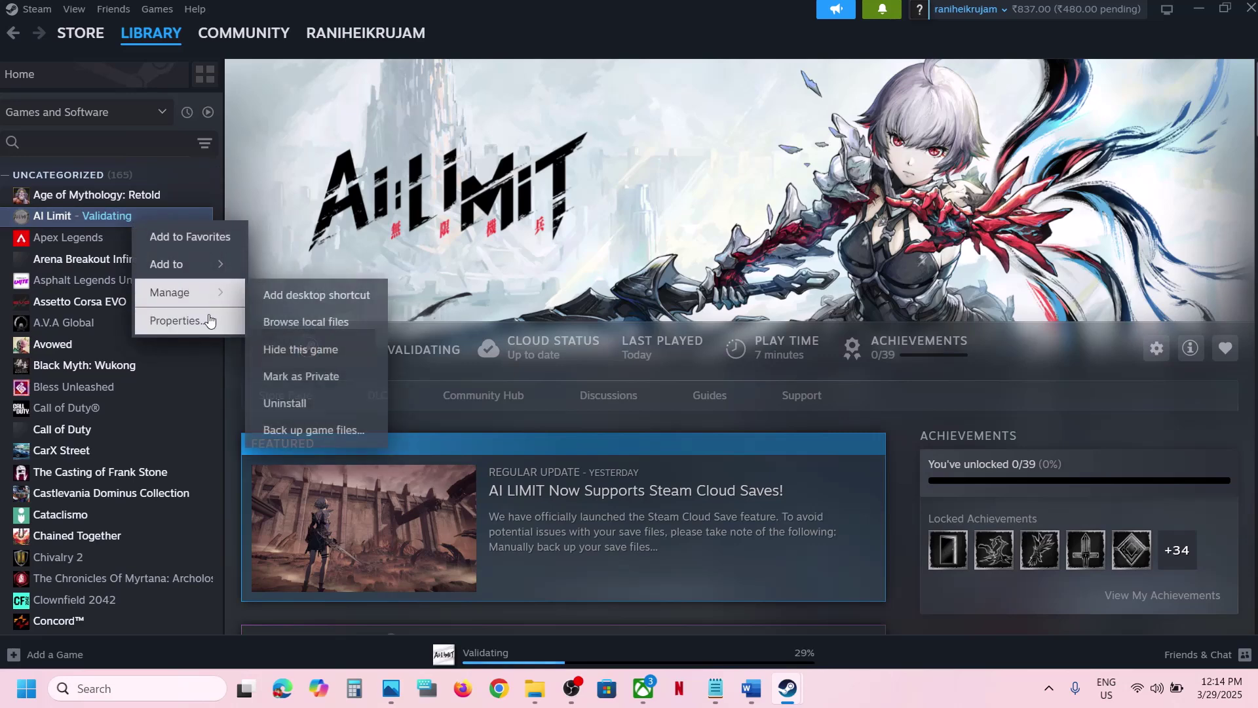
pyautogui.click(174, 323)
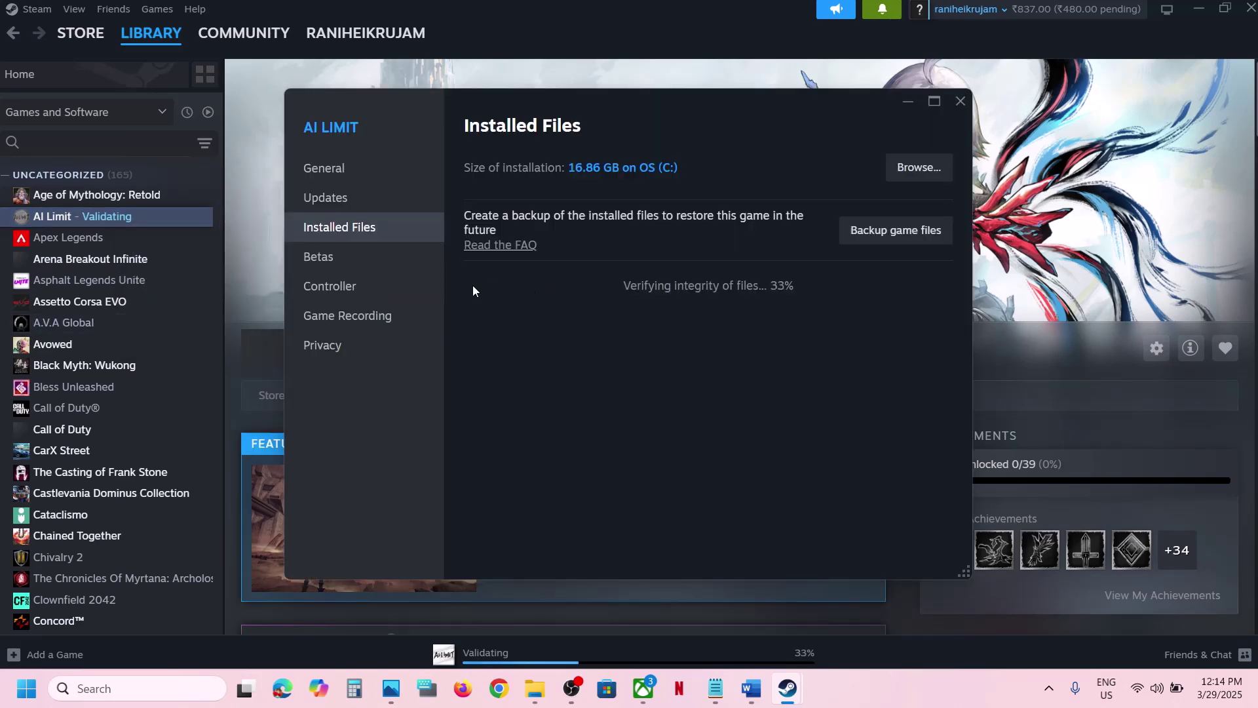
pyautogui.click(344, 171)
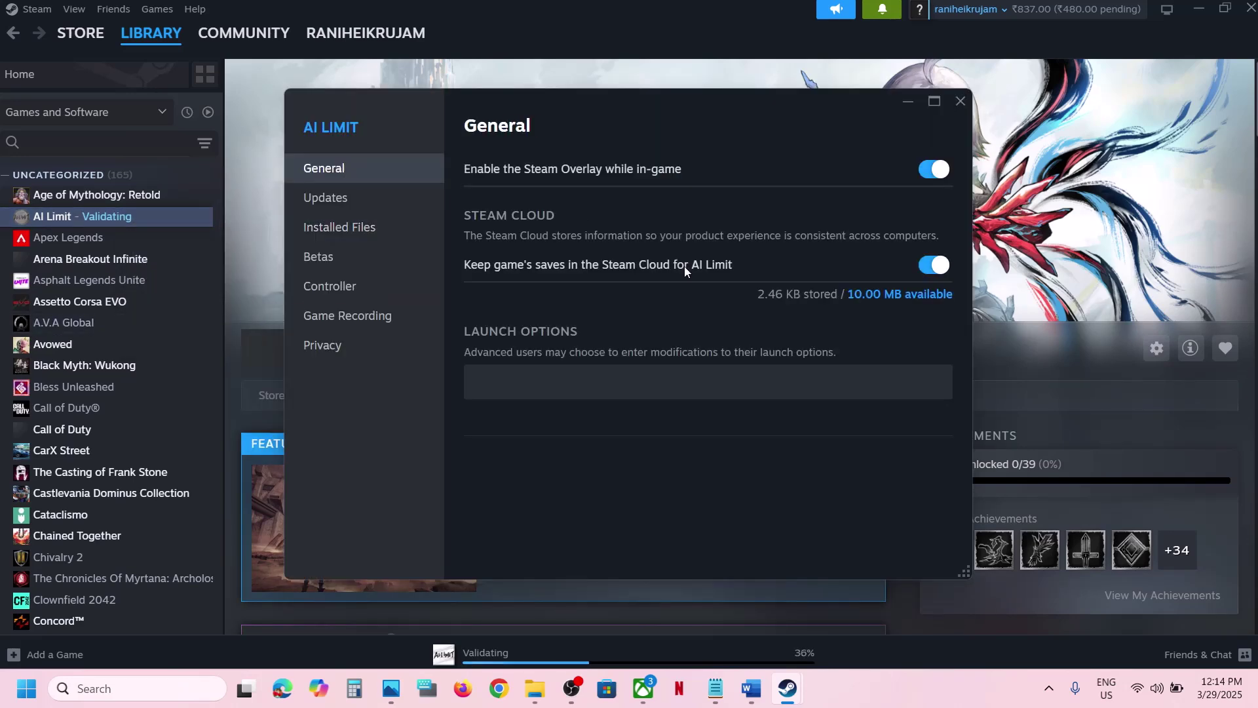
pyautogui.click(536, 377)
pyautogui.write('-dx11')
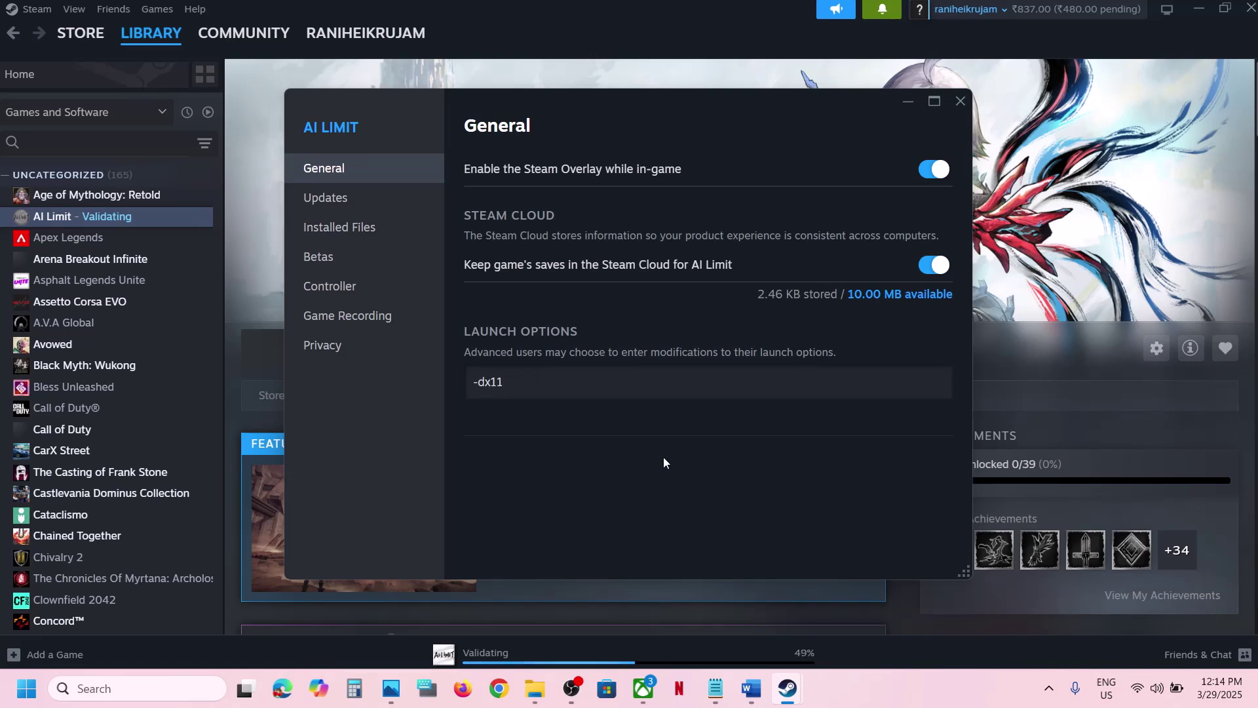
pyautogui.click(667, 459)
pyautogui.click(960, 102)
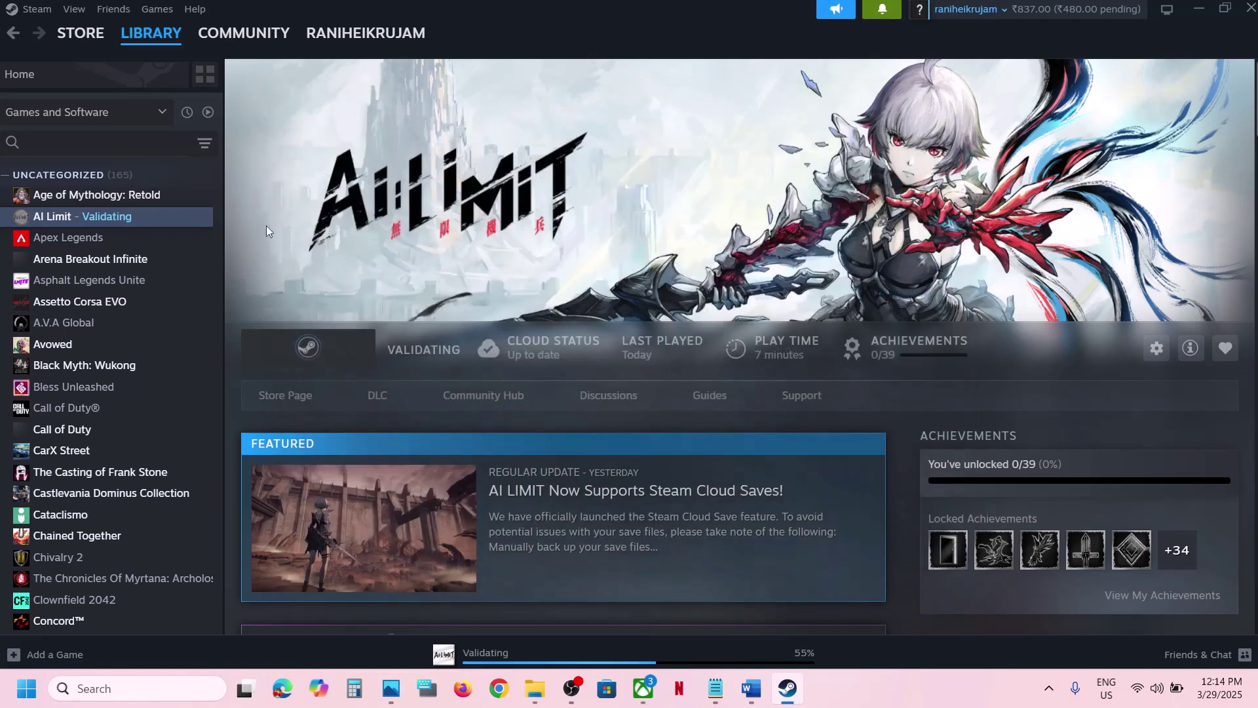
# Reopen the AI Limit properties and replace the launch option with -dx12
pyautogui.rightClick(111, 215)
pyautogui.click(152, 315)
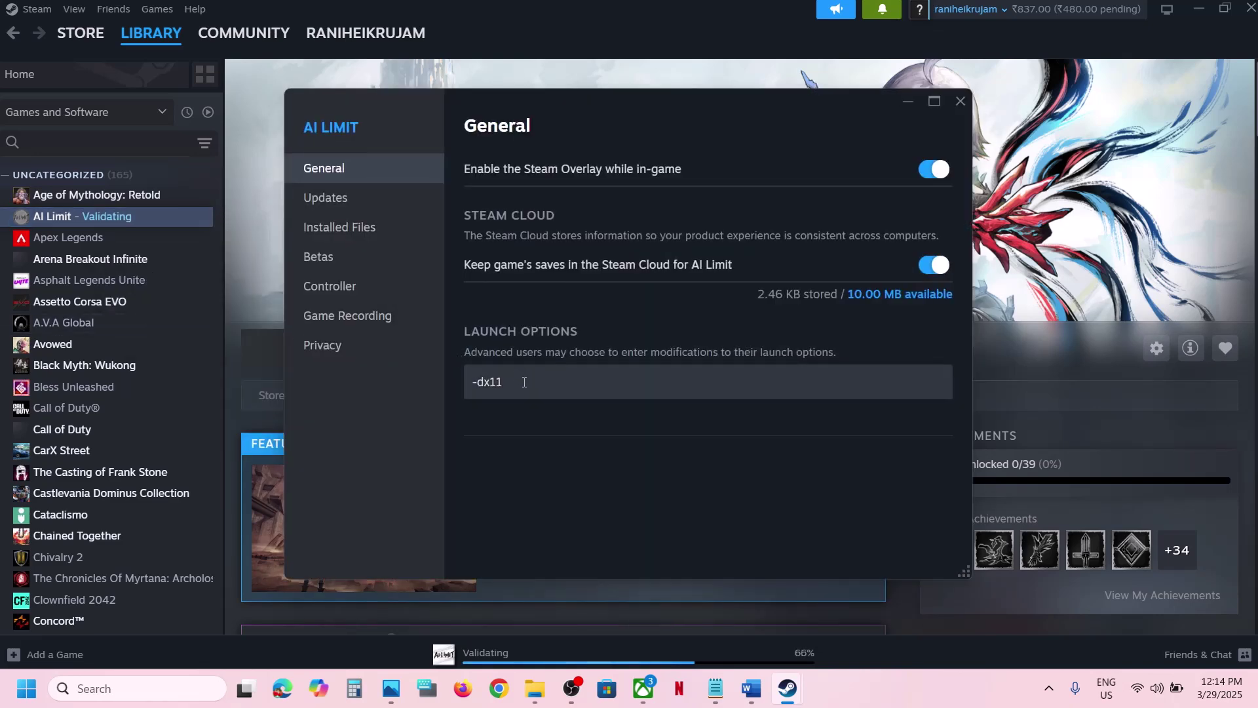
pyautogui.tripleClick(464, 393)
pyautogui.write('-dx12')
# Clear the launch options of AI Limit and close its properties
pyautogui.moveTo(518, 381); pyautogui.dragTo(415, 379)
pyautogui.press('BackSpace')
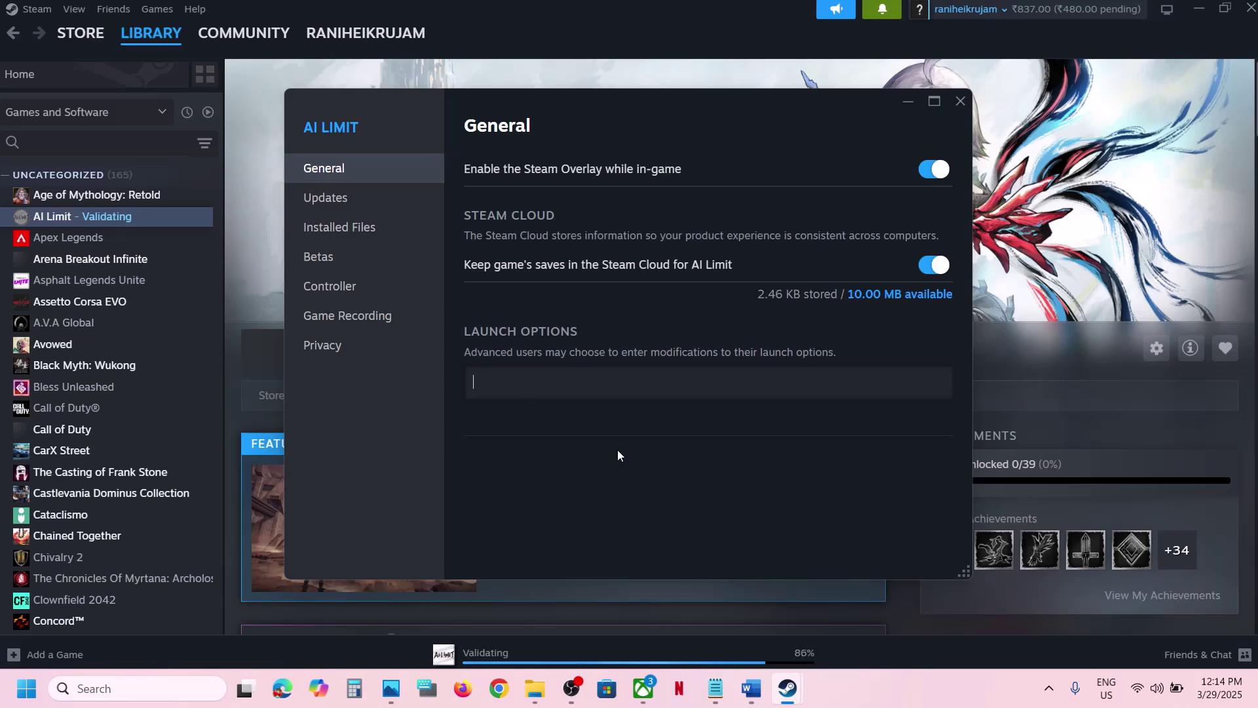
pyautogui.click(960, 101)
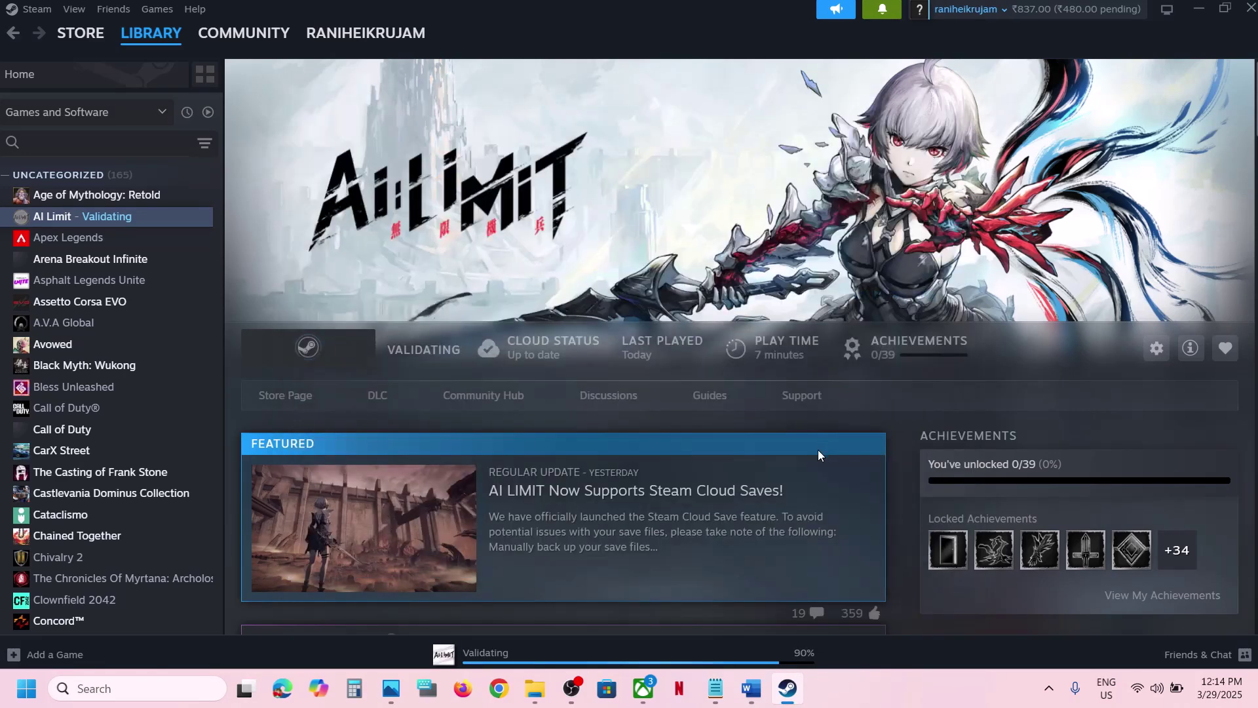
# Switch to the Word document and read Step 3 on clean graphics driver installation, with its NVIDIA and AMD download links
pyautogui.click(751, 695)
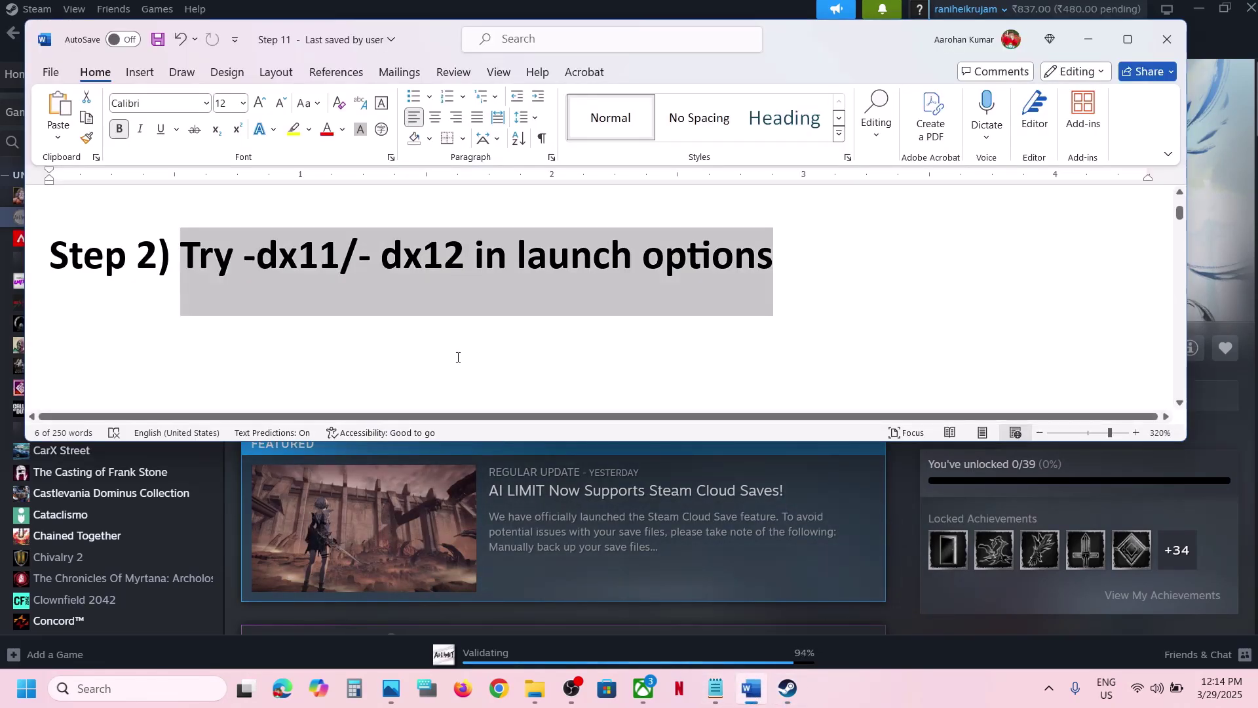
pyautogui.scroll(-5, 458, 357)
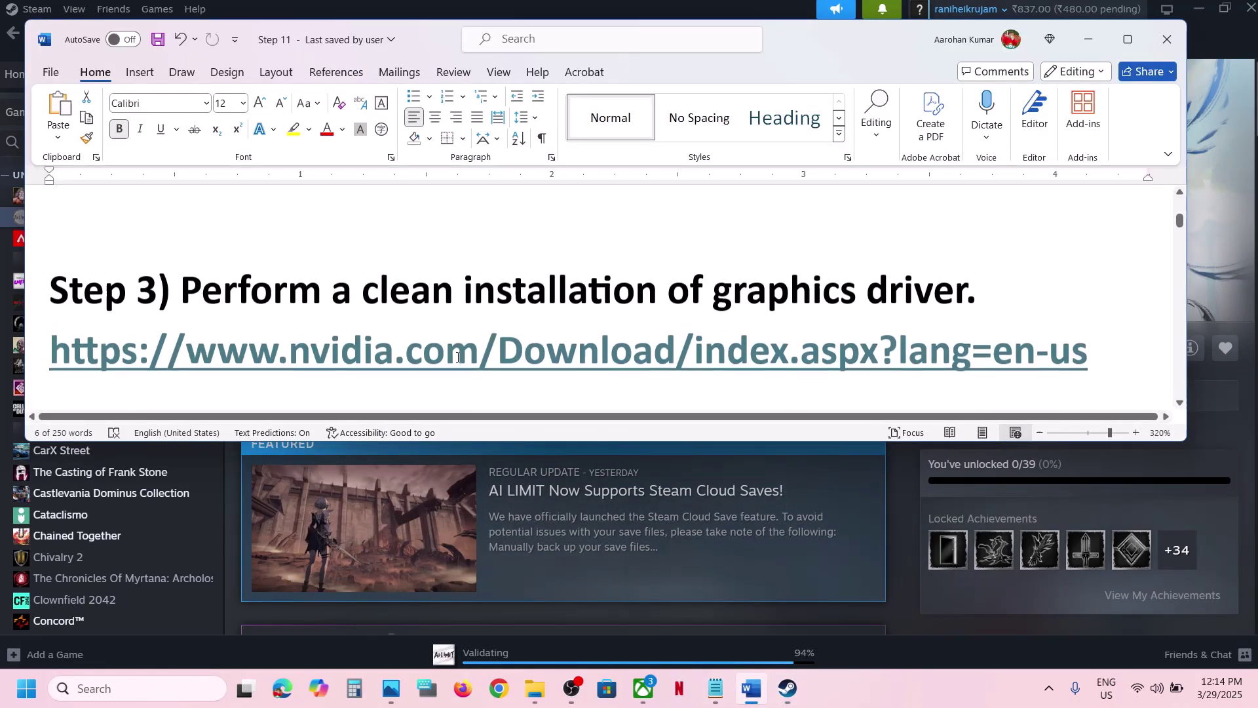
pyautogui.click(1115, 55)
pyautogui.scroll(2, 260, 383)
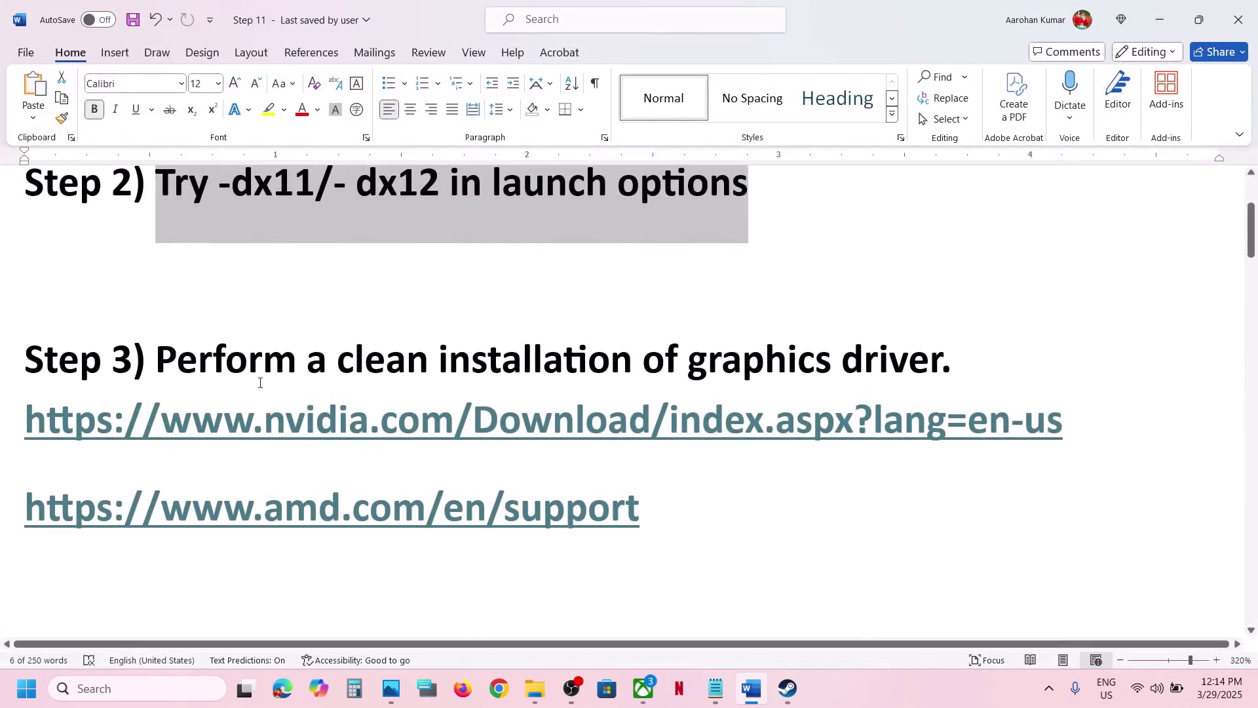
pyautogui.moveTo(194, 420); pyautogui.dragTo(723, 421)
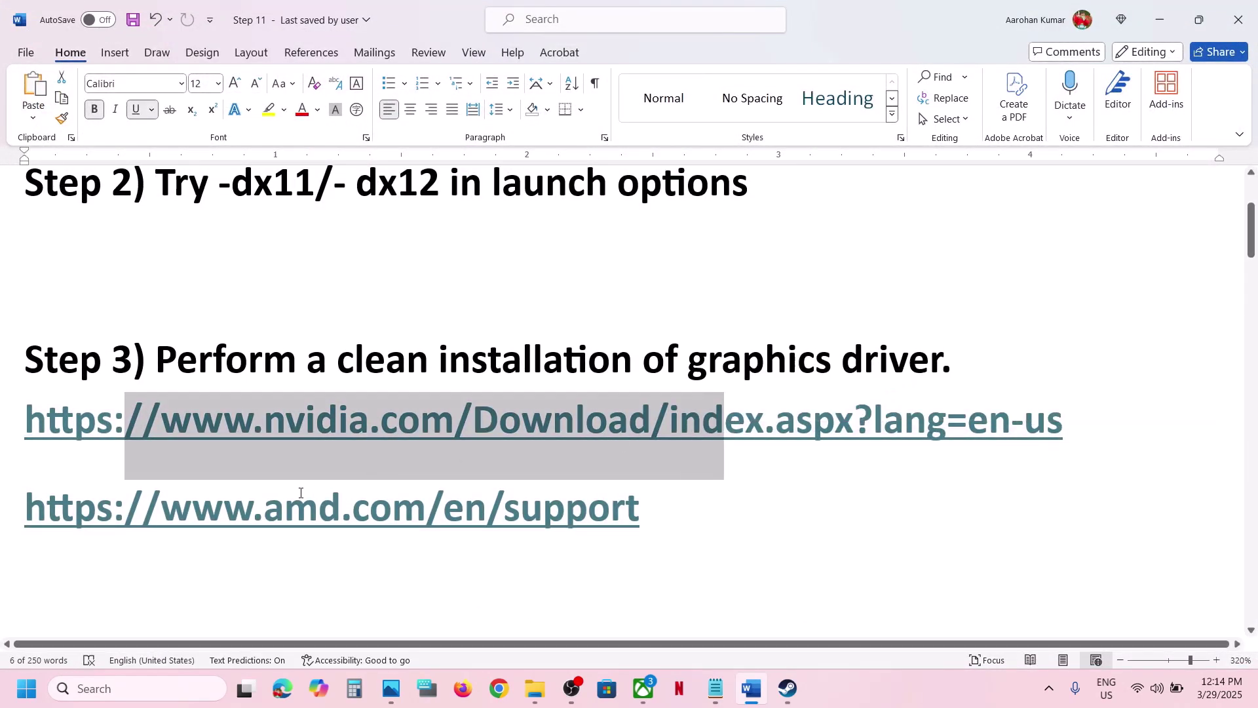
pyautogui.tripleClick(252, 504)
pyautogui.moveTo(369, 420); pyautogui.dragTo(745, 422)
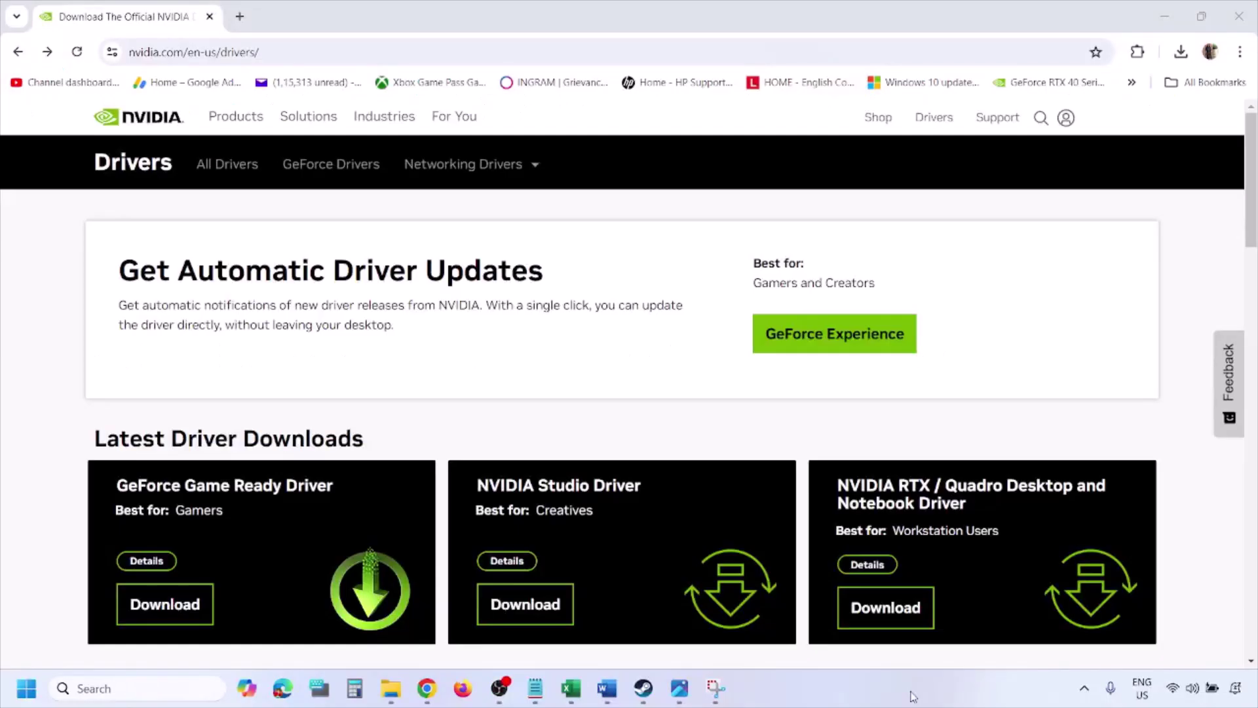
# Search the NVIDIA drivers page for a GeForce RTX 3050 Laptop GPU driver, with Windows 11 as the operating system
pyautogui.scroll(-9, 294, 401)
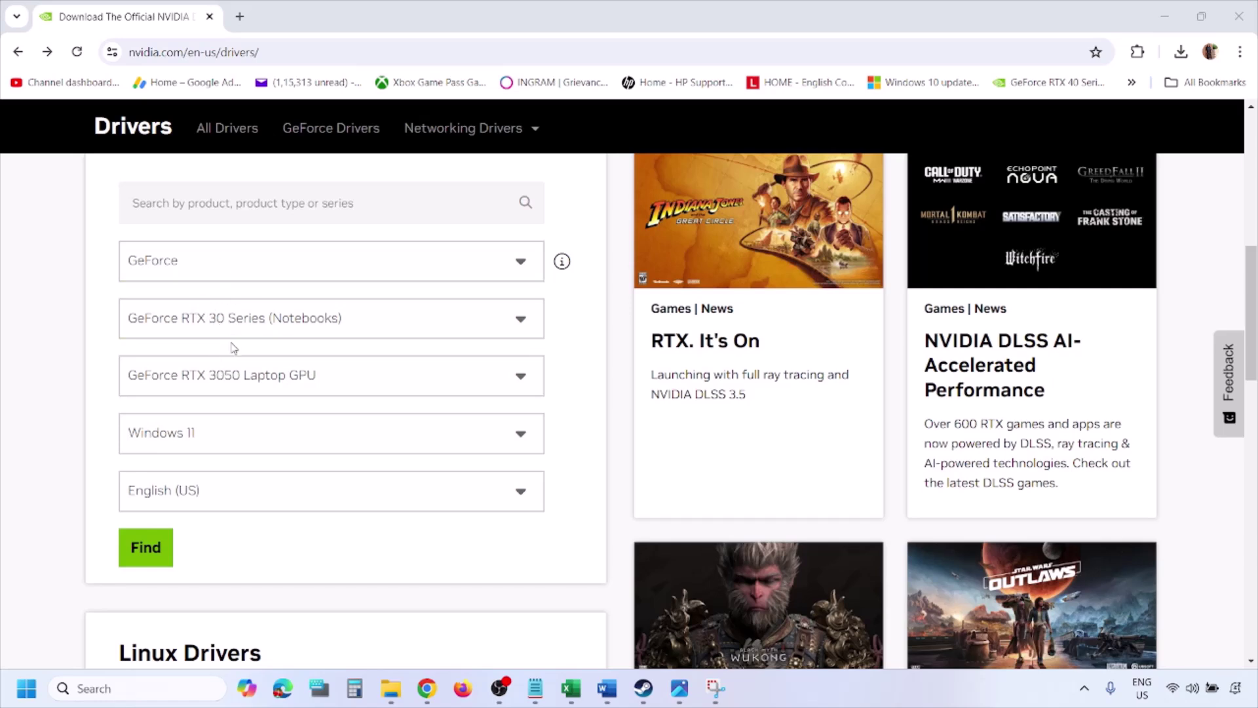
pyautogui.click(209, 438)
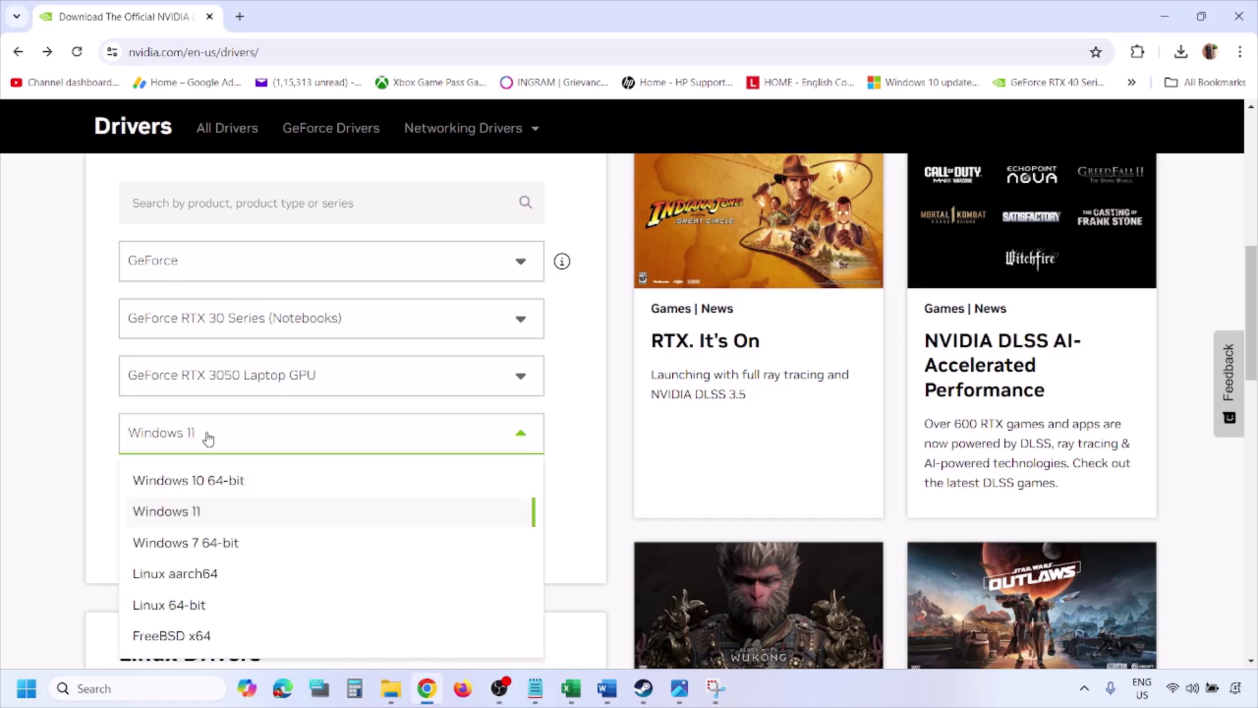
pyautogui.click(183, 519)
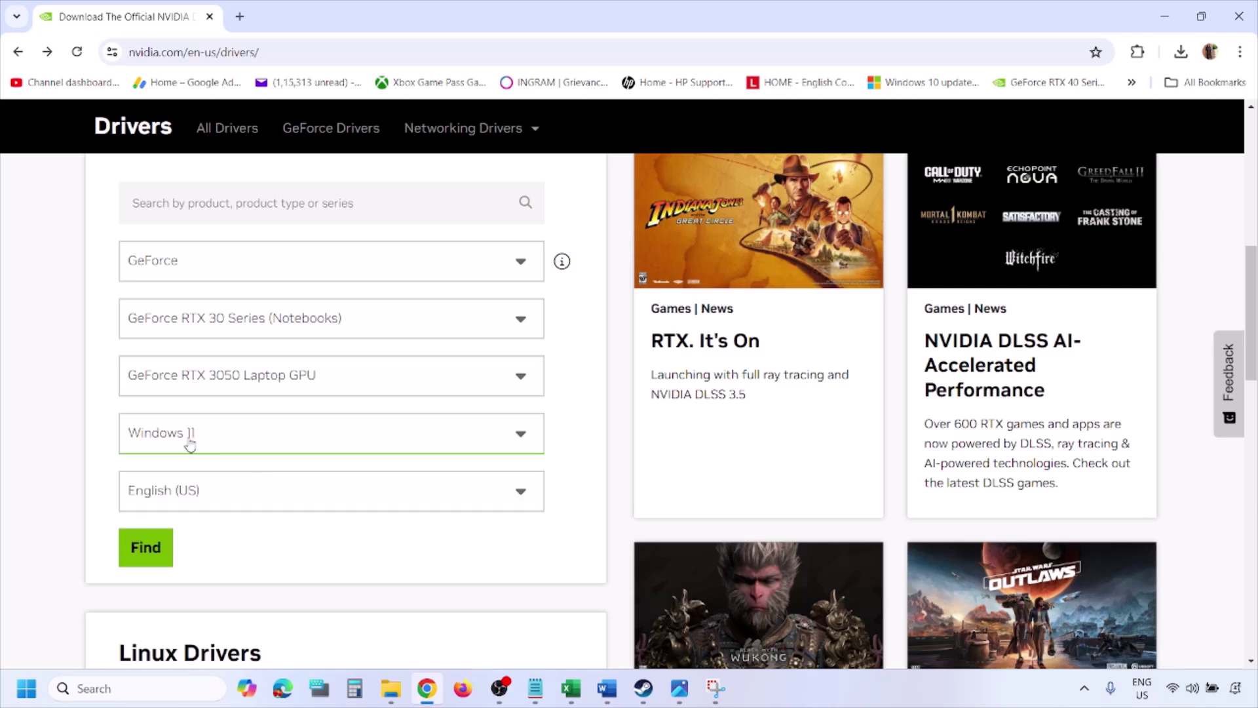
pyautogui.click(146, 548)
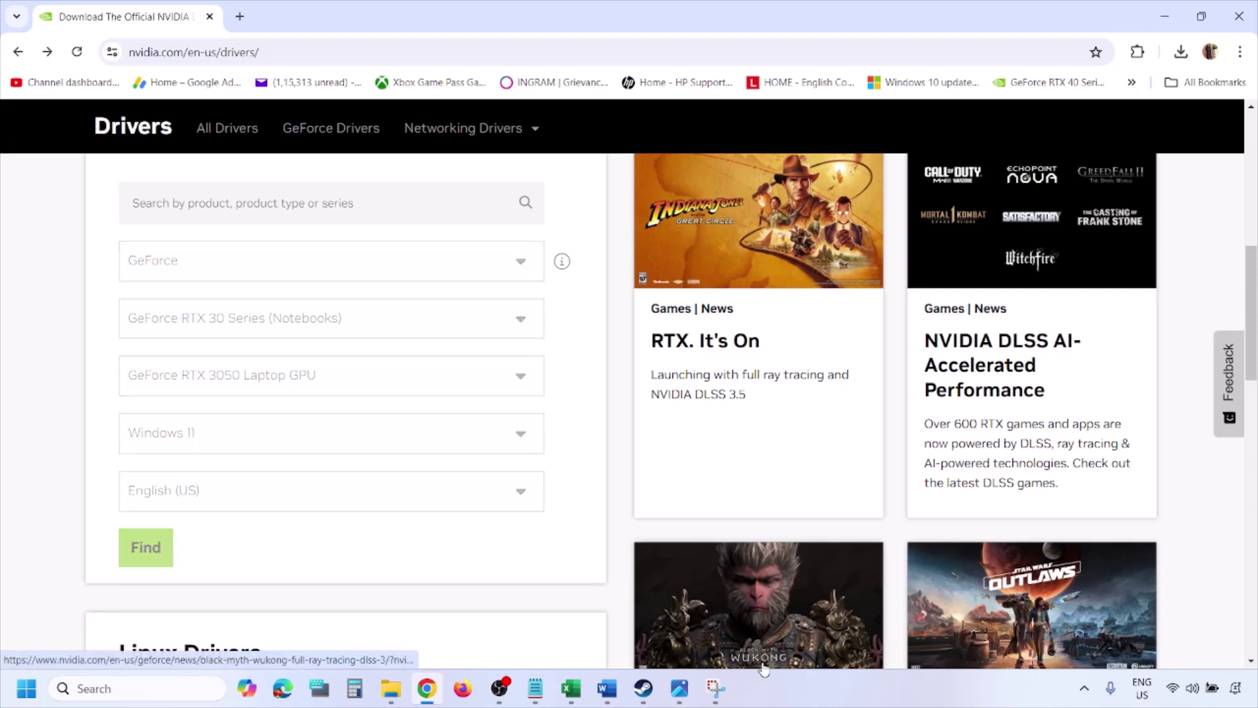
# Switch to Photos and go through images 1.png to 5.png, covering the Game Ready driver download and custom clean installation
pyautogui.click(680, 688)
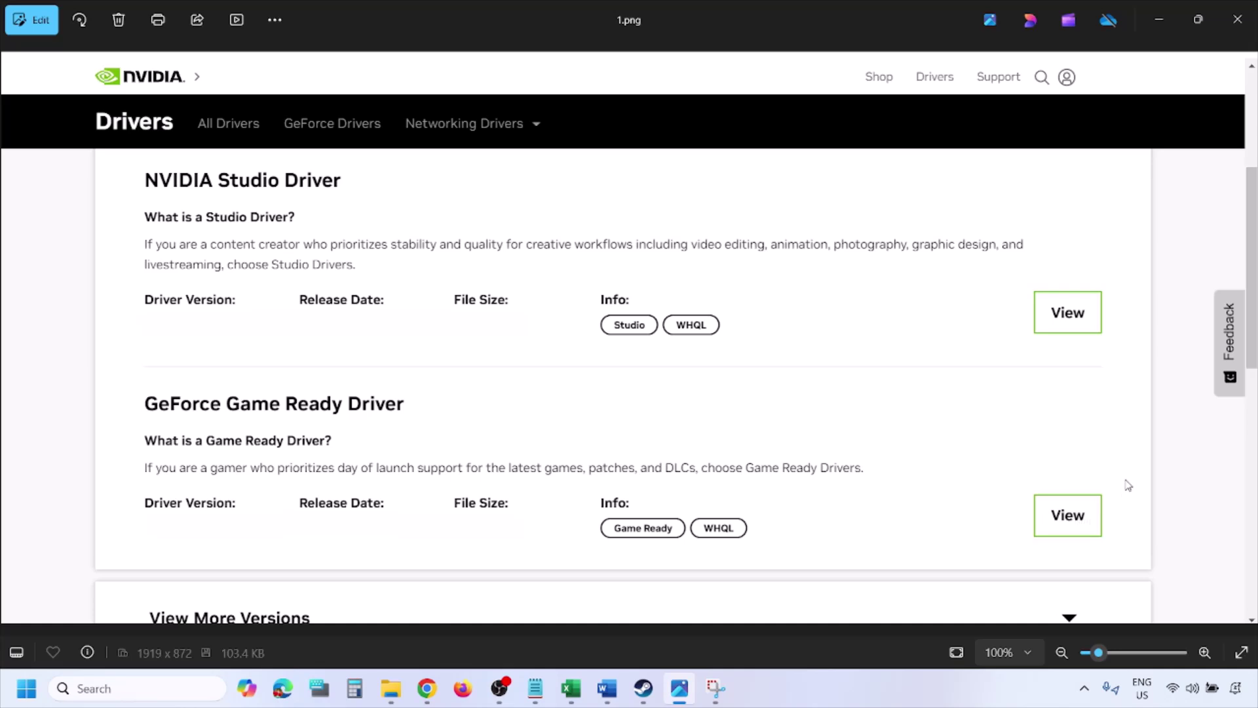
pyautogui.press('Right')
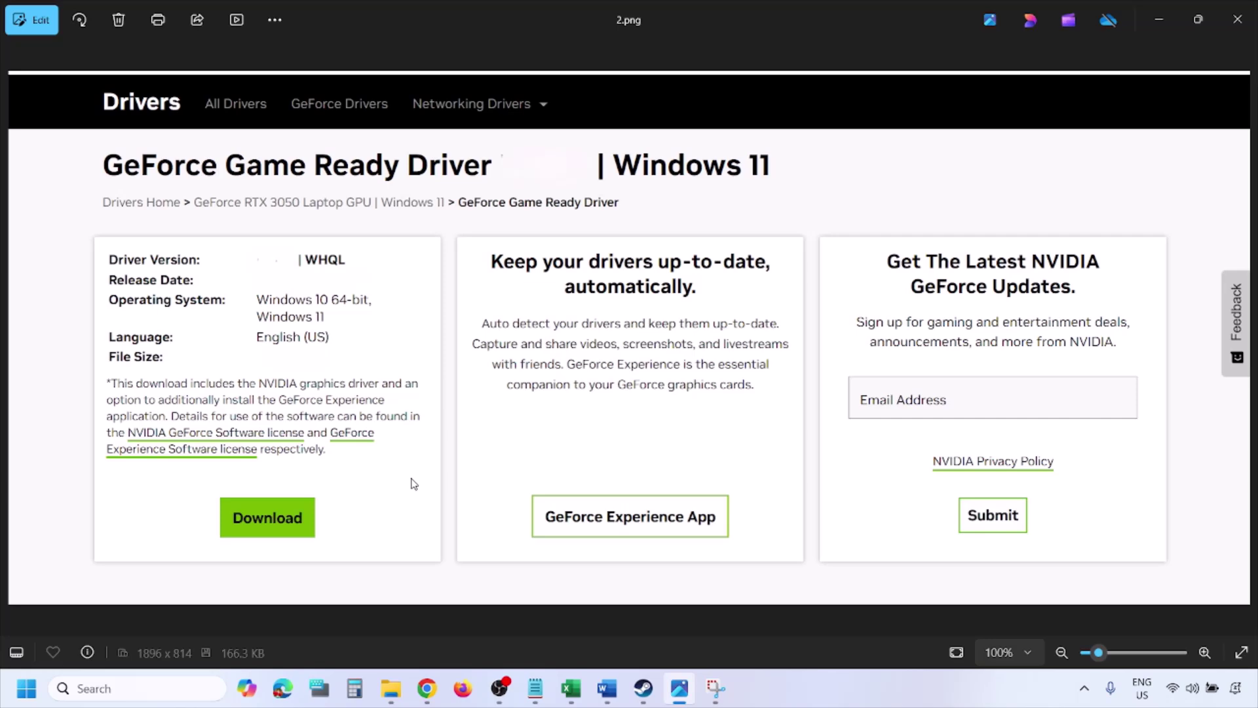
pyautogui.press('Right')
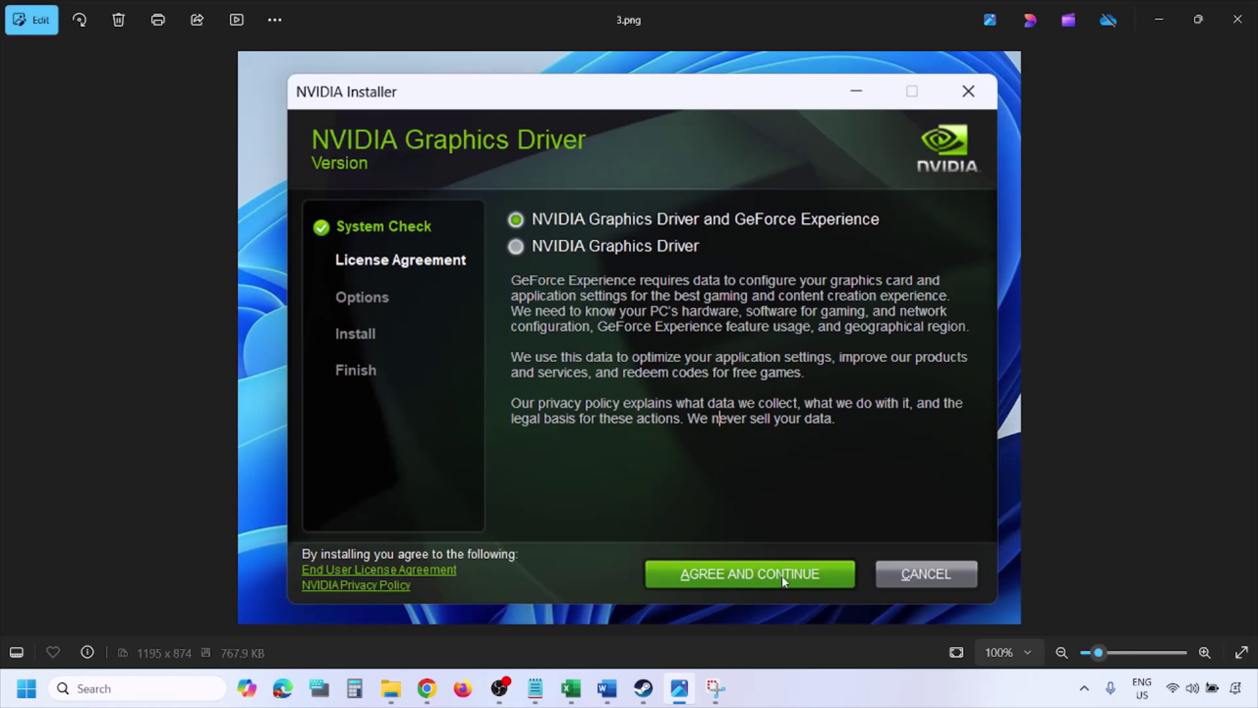
pyautogui.press('Right')
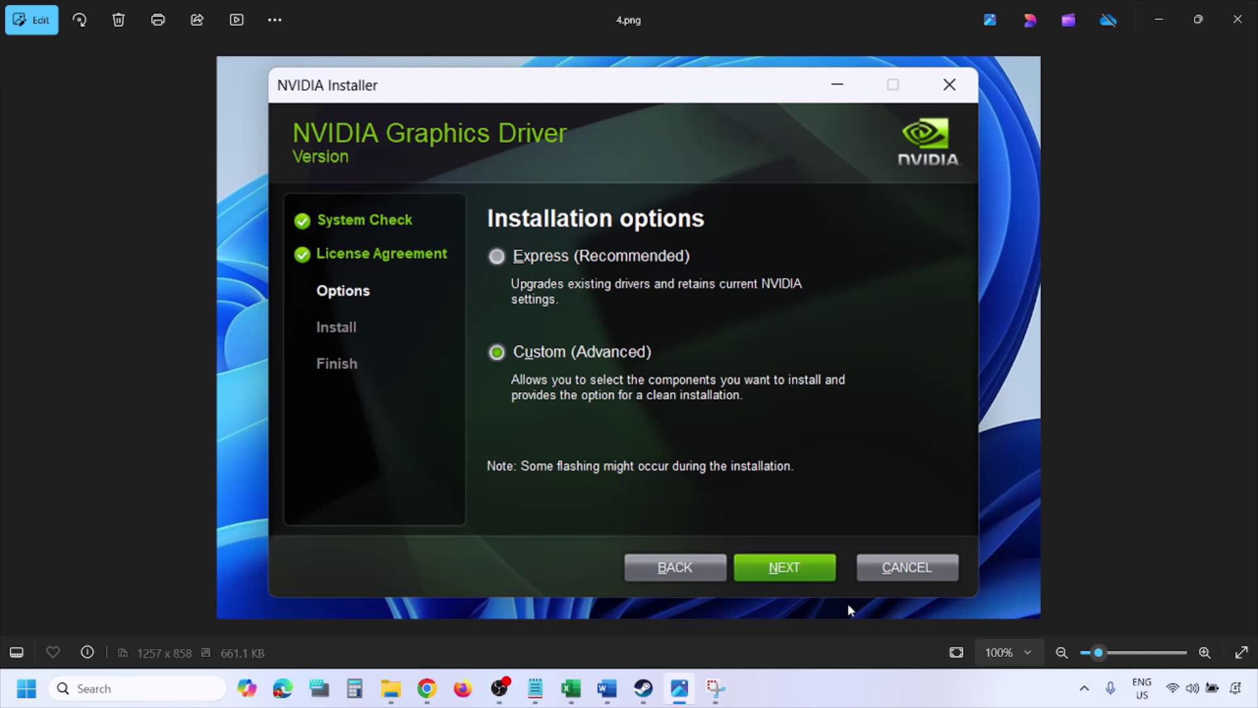
pyautogui.press('Right')
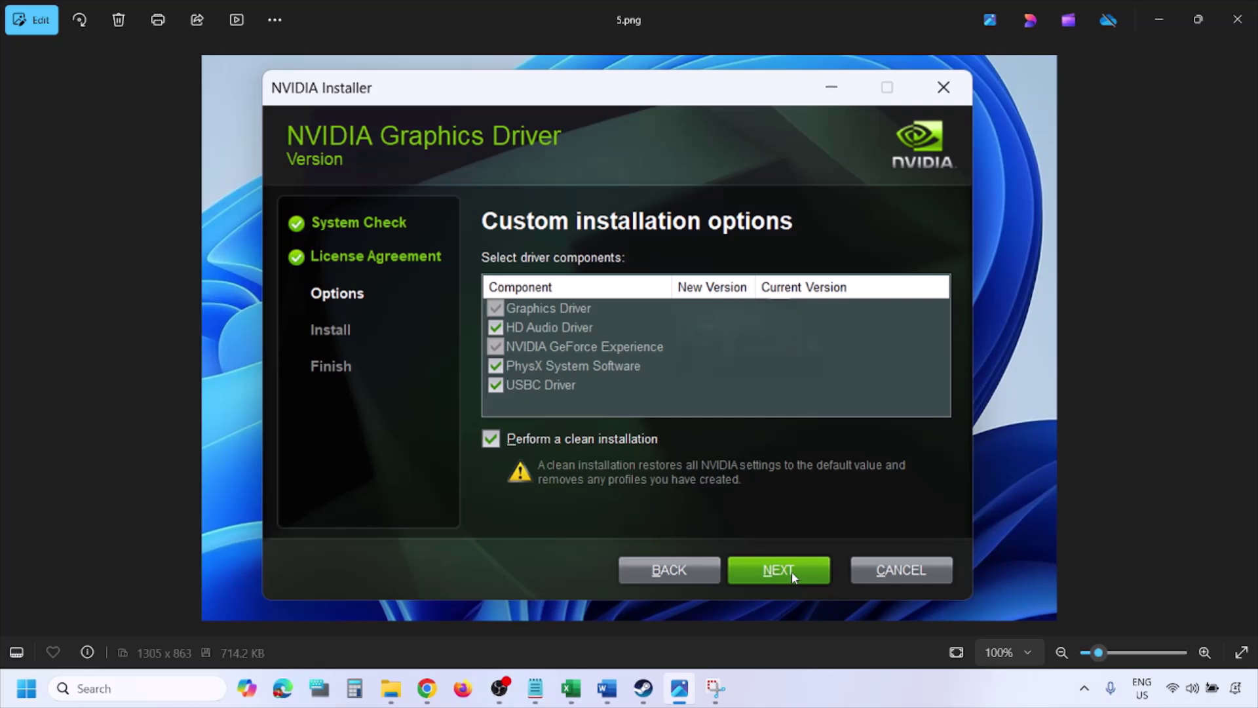
# Bring up the computer's power options to locate the Restart command, without restarting
pyautogui.click(26, 688)
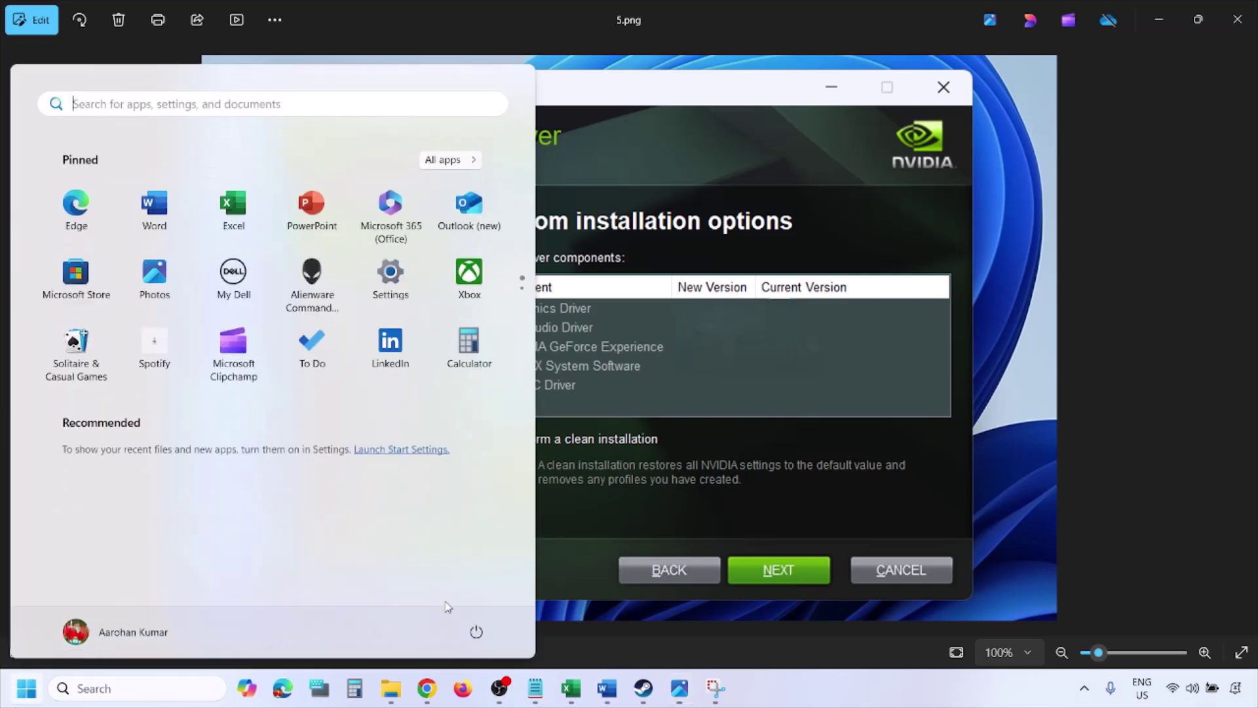
pyautogui.click(478, 633)
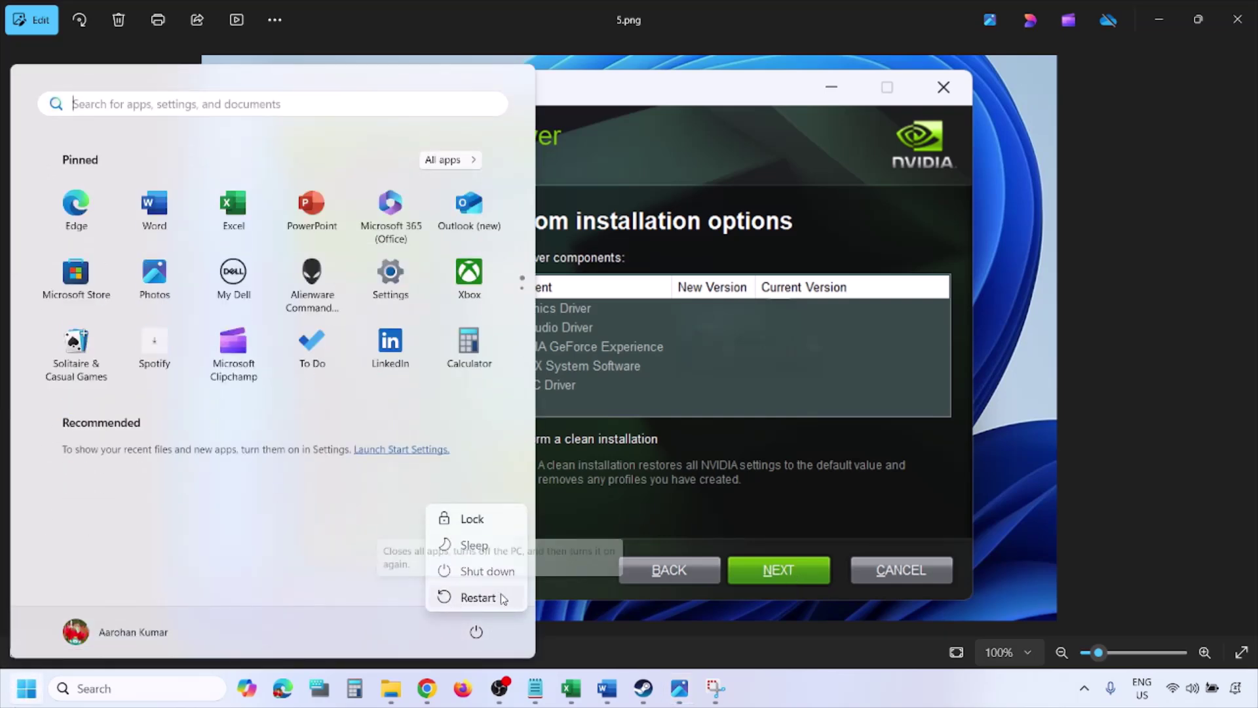
pyautogui.click(857, 702)
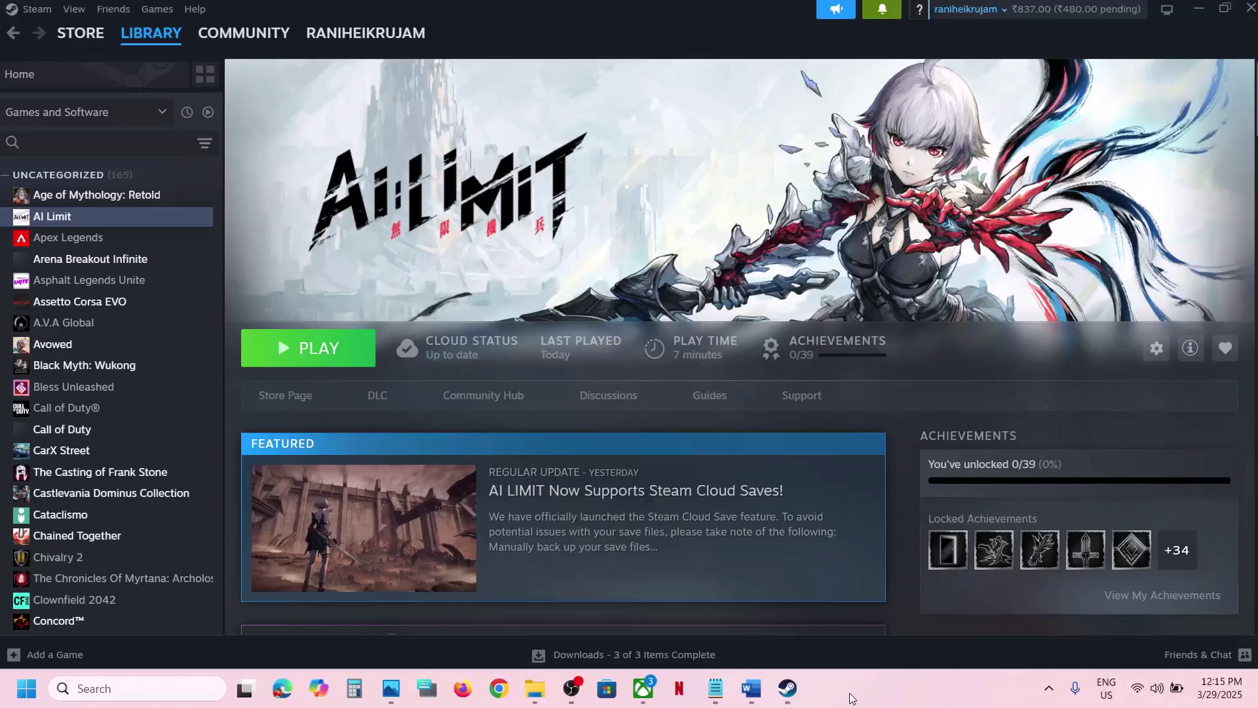
# Copy the word "graphics" from Step 4 of the Word document and search Windows with it to open Graphics settings
pyautogui.click(751, 688)
pyautogui.scroll(-2, 499, 428)
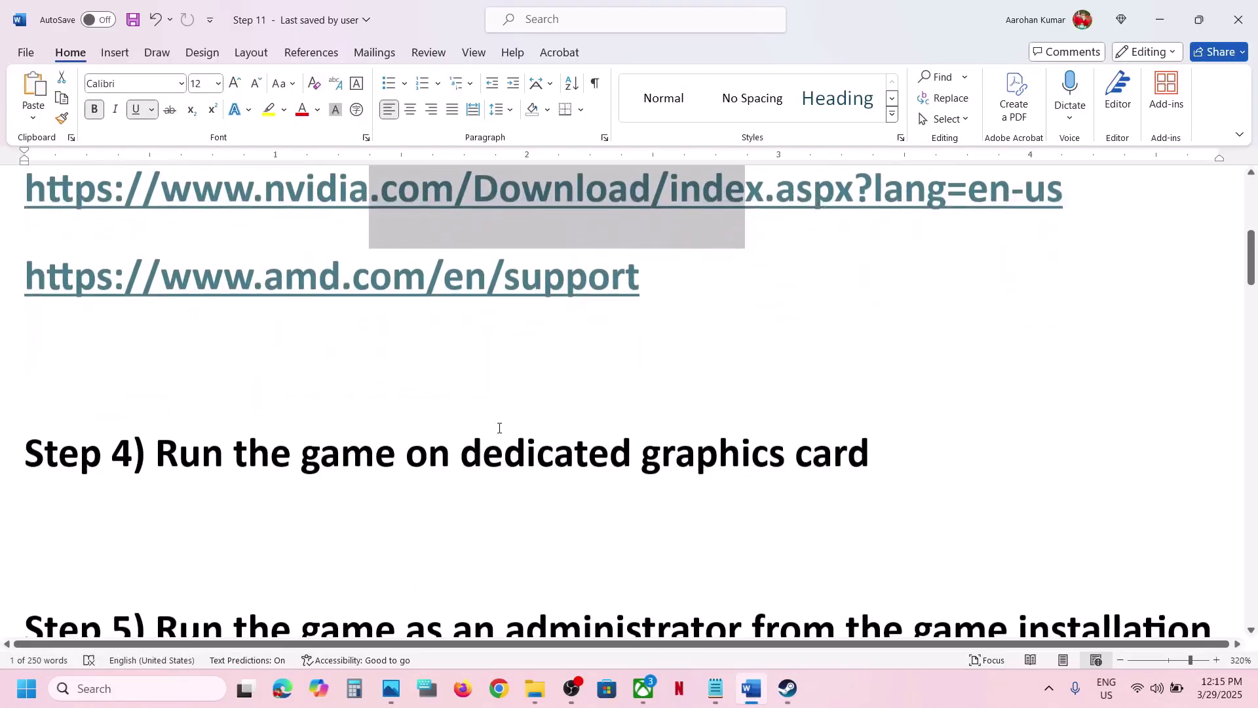
pyautogui.scroll(1, 500, 428)
pyautogui.doubleClick(719, 546)
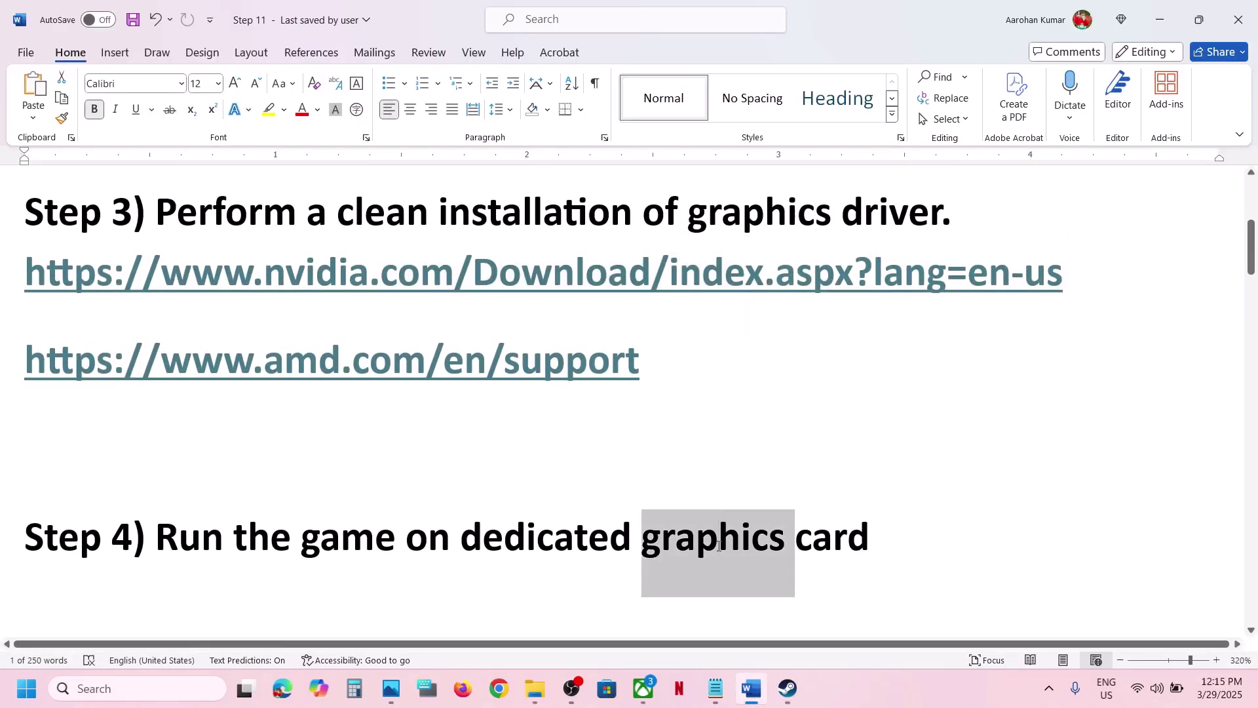
pyautogui.hotkey('ctrl', 'c')
pyautogui.click(169, 690)
pyautogui.hotkey('ctrl', 'v')
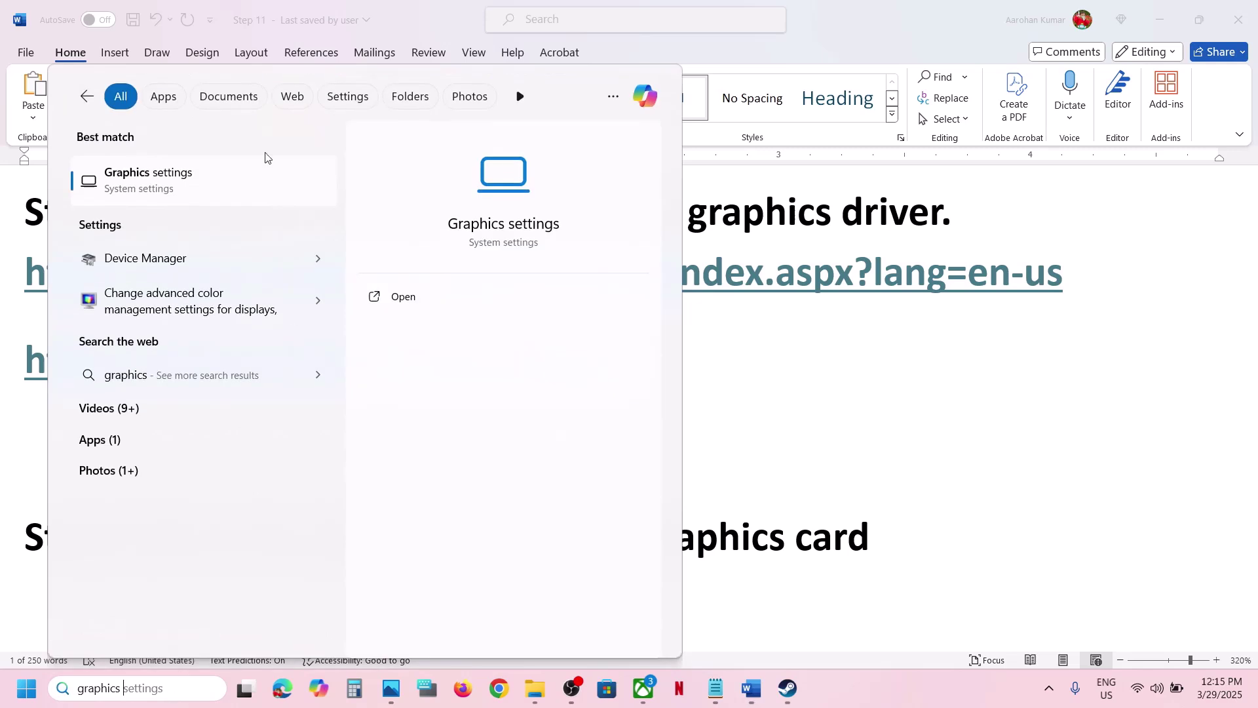
pyautogui.click(181, 186)
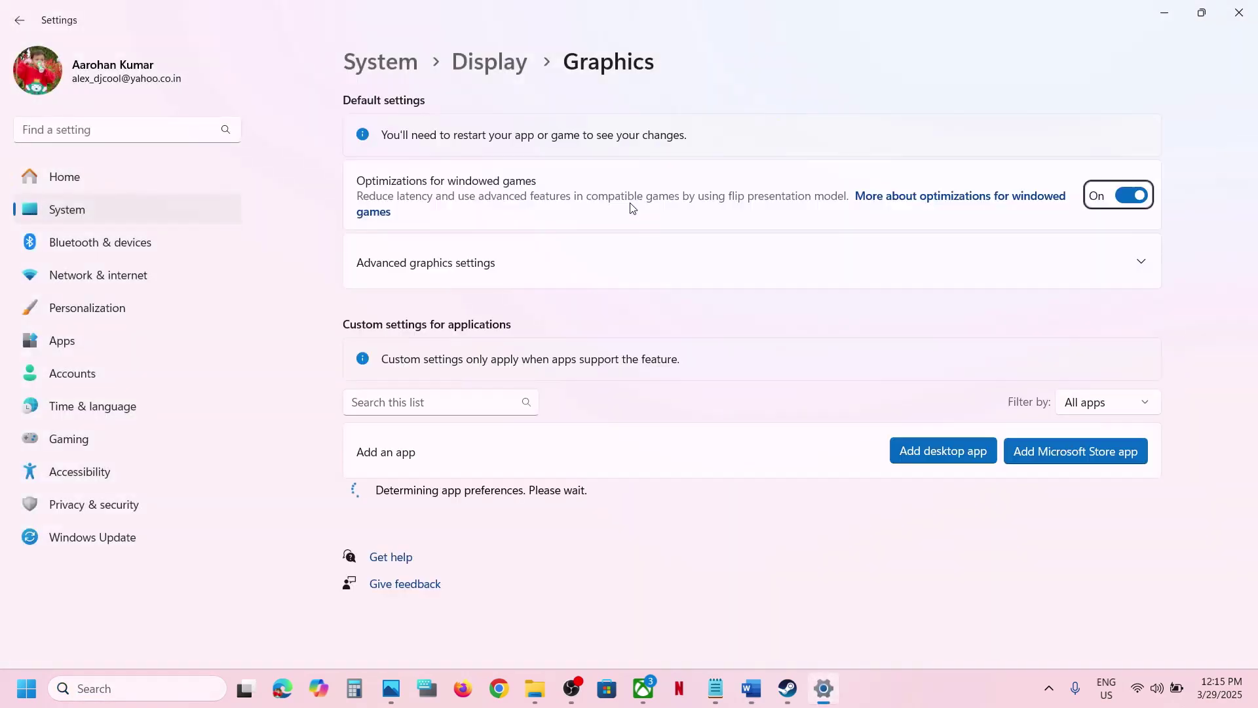
# Add the AI-LIMIT application from Steam's common\AI Limit folder to the custom graphics settings as a desktop app
pyautogui.click(948, 464)
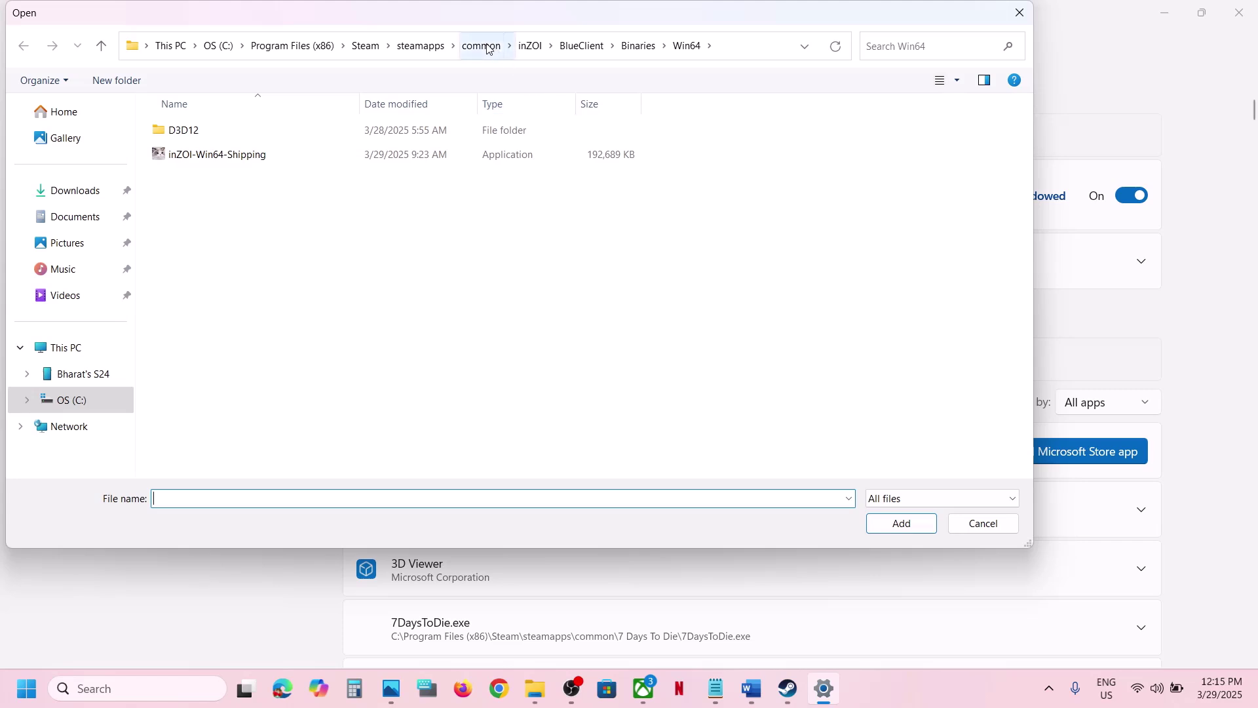
pyautogui.click(487, 46)
pyautogui.click(540, 47)
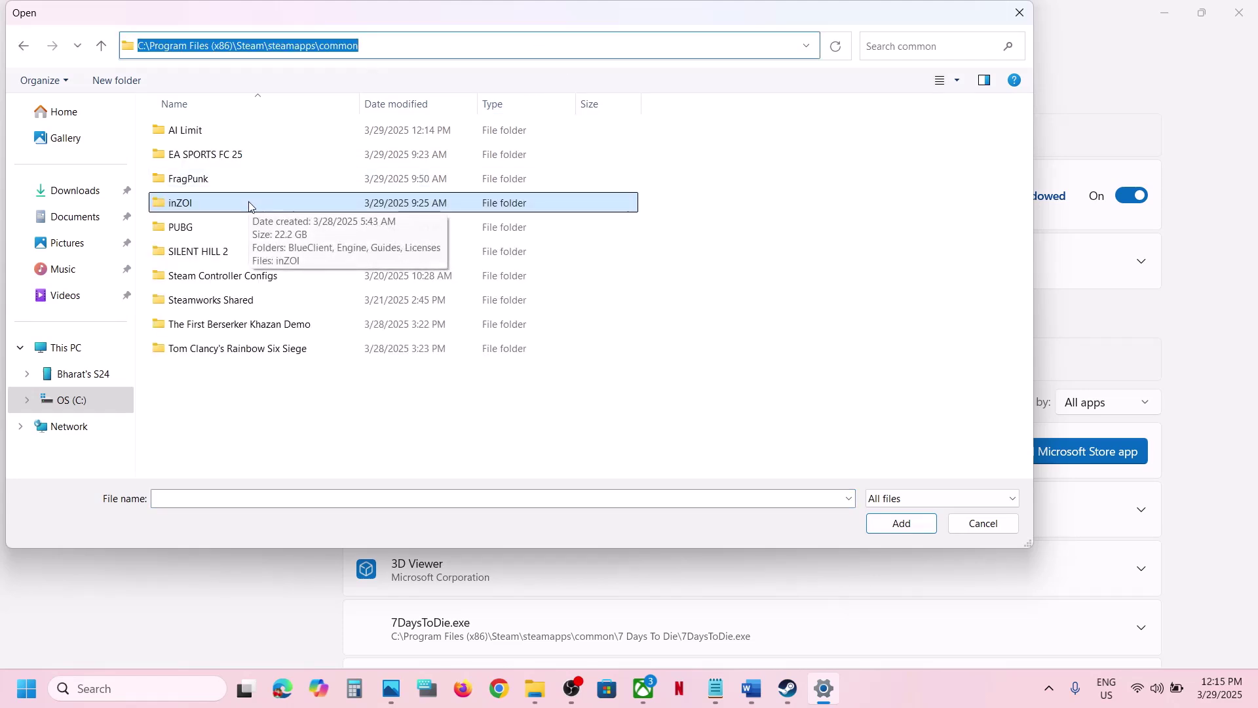
pyautogui.doubleClick(209, 133)
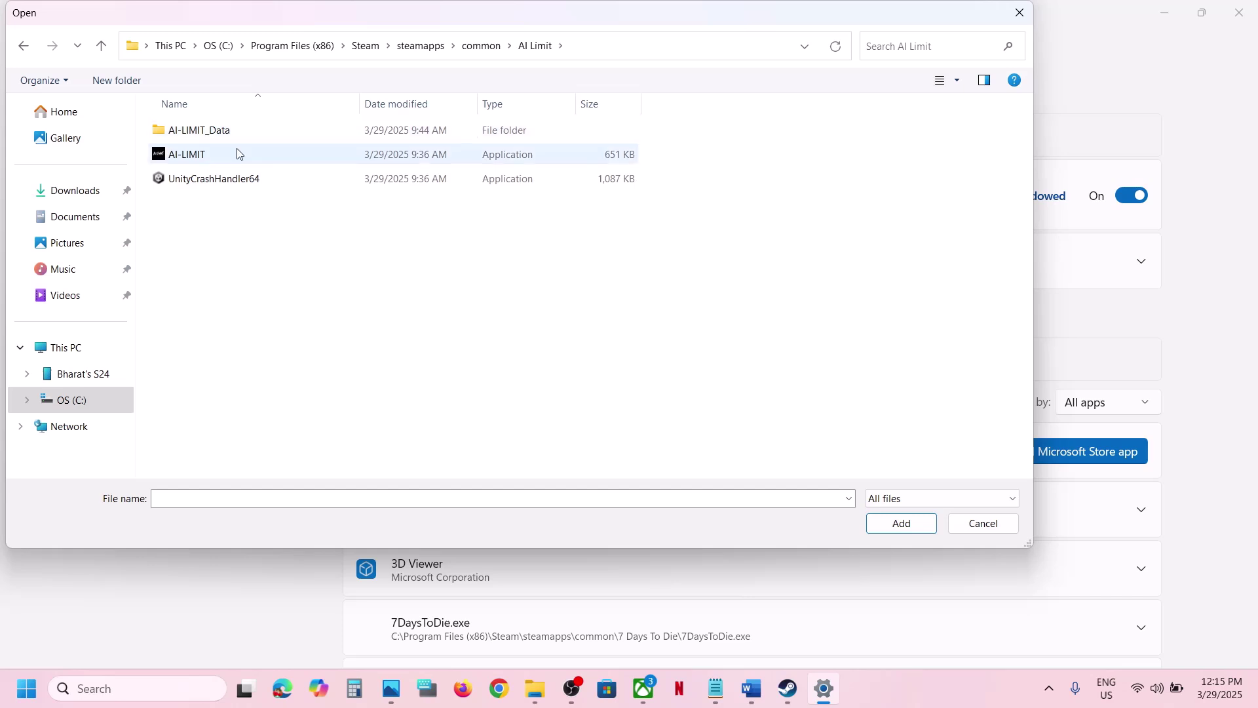
pyautogui.click(211, 161)
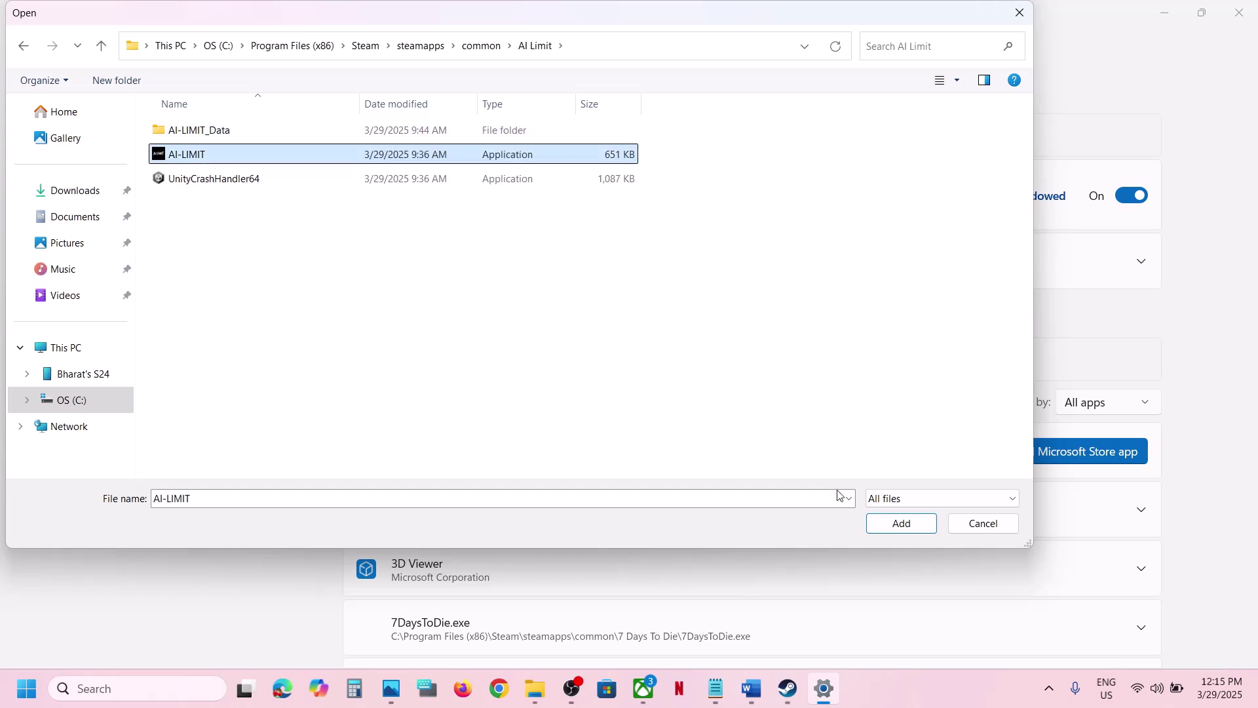
pyautogui.click(897, 529)
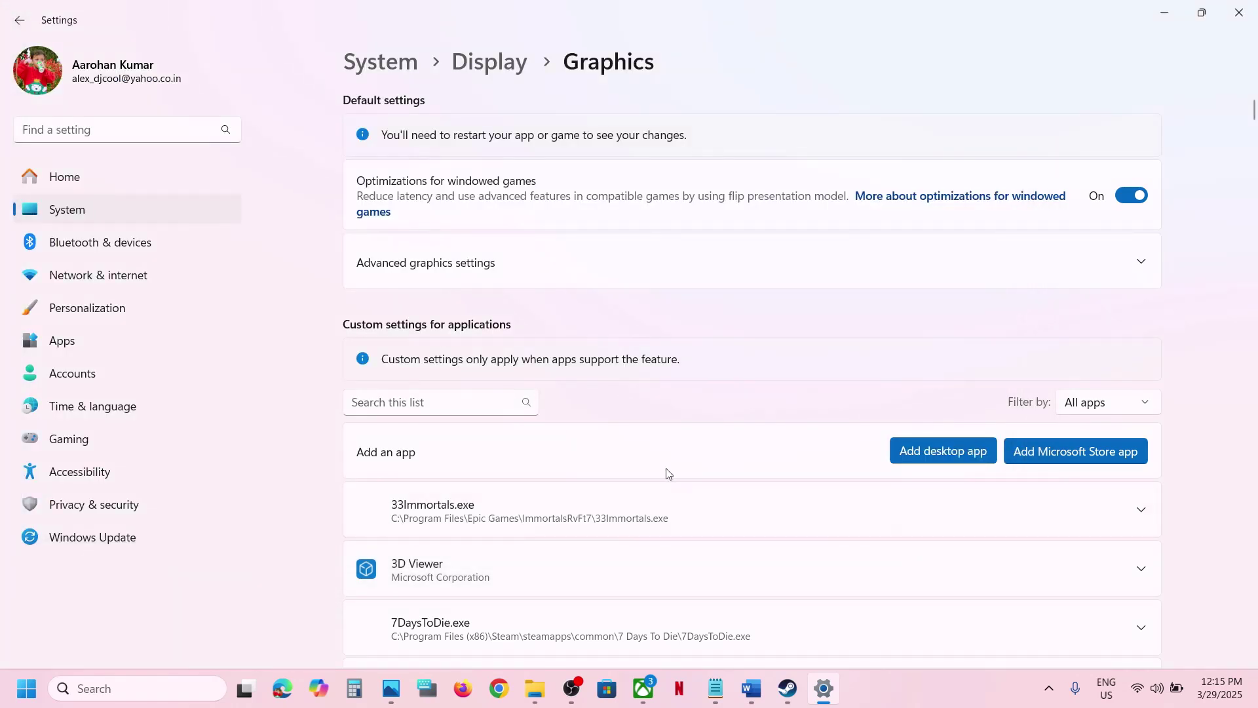
# Set AI-LIMIT's GPU preference to High Performance (NVIDIA GeForce RTX 3050 Laptop GPU)
pyautogui.scroll(-5, 667, 473)
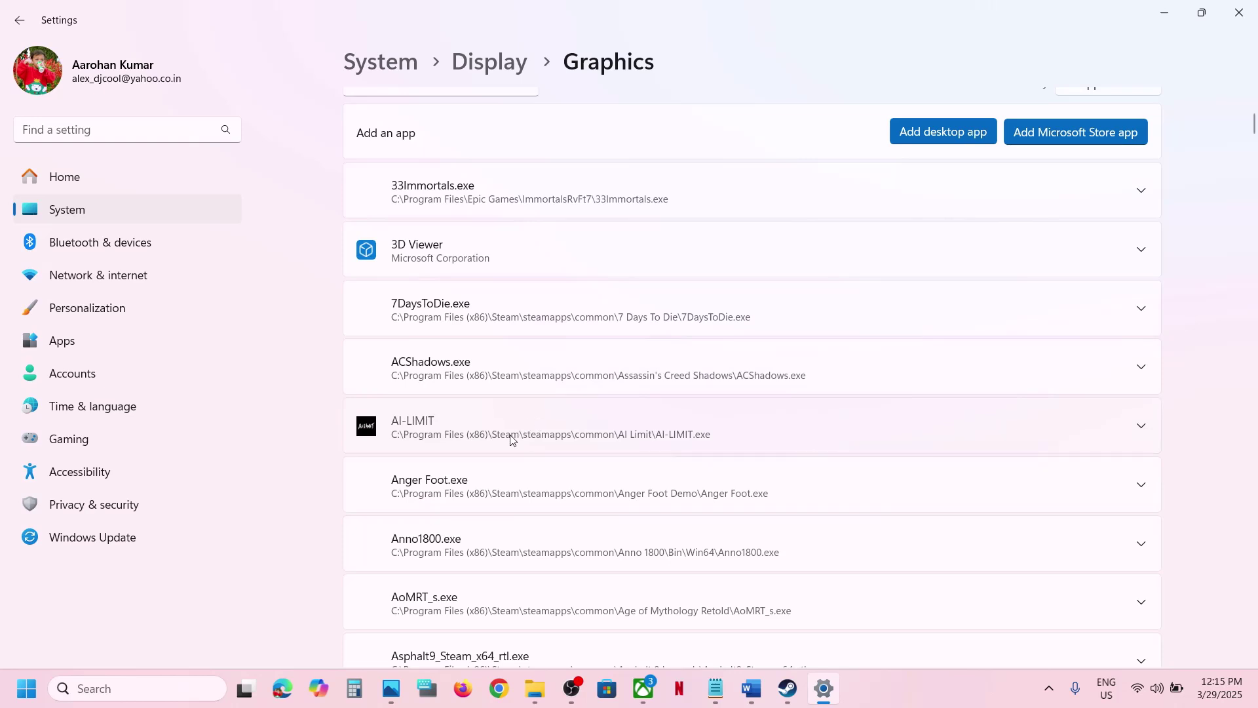
pyautogui.click(513, 437)
pyautogui.click(1037, 477)
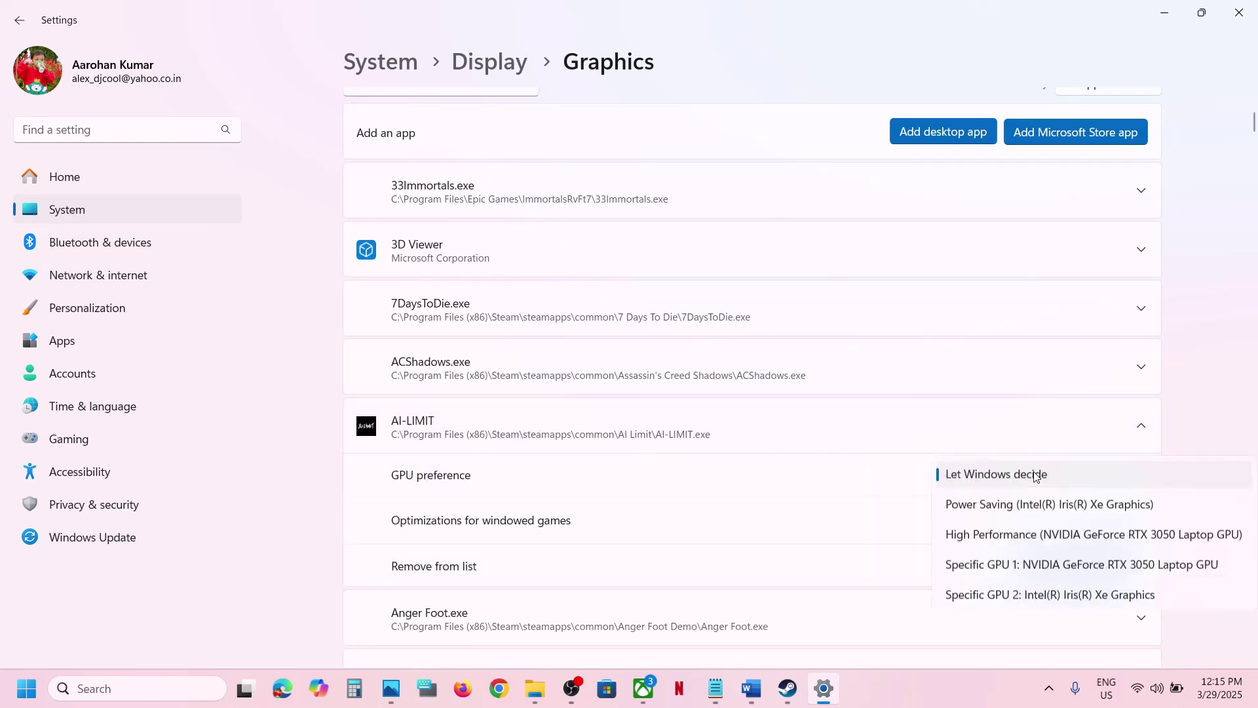
pyautogui.click(1032, 539)
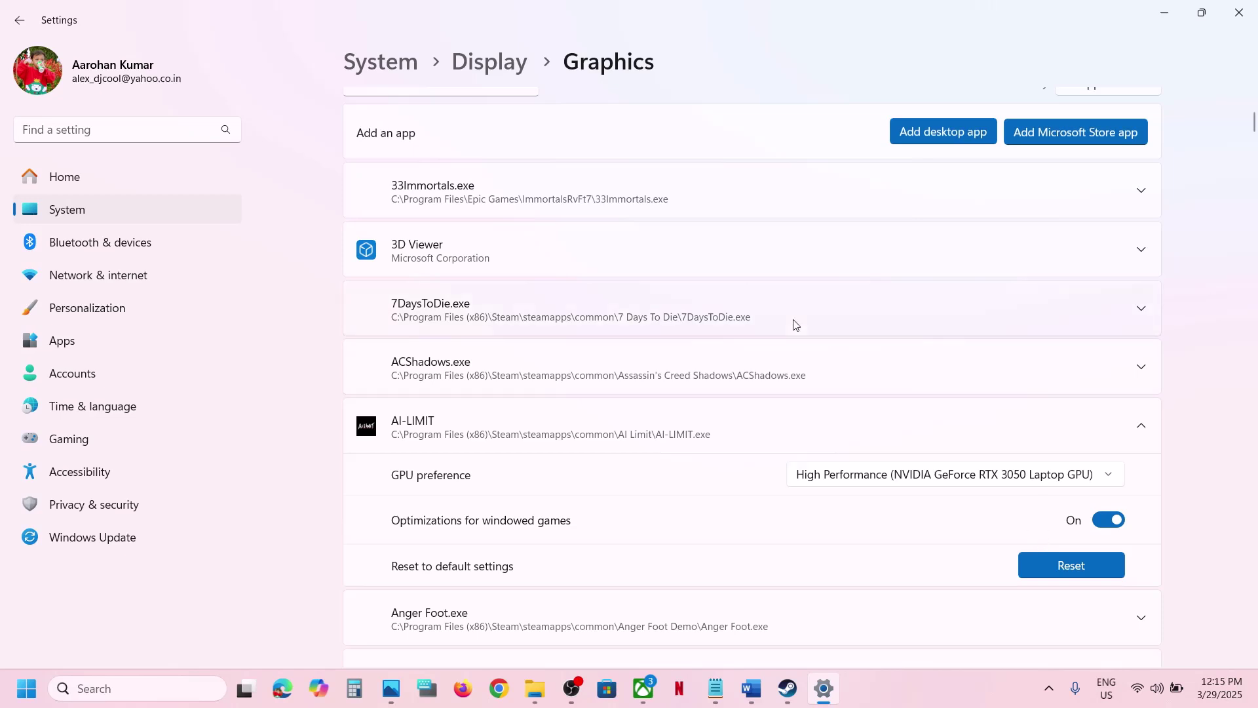
pyautogui.click(922, 129)
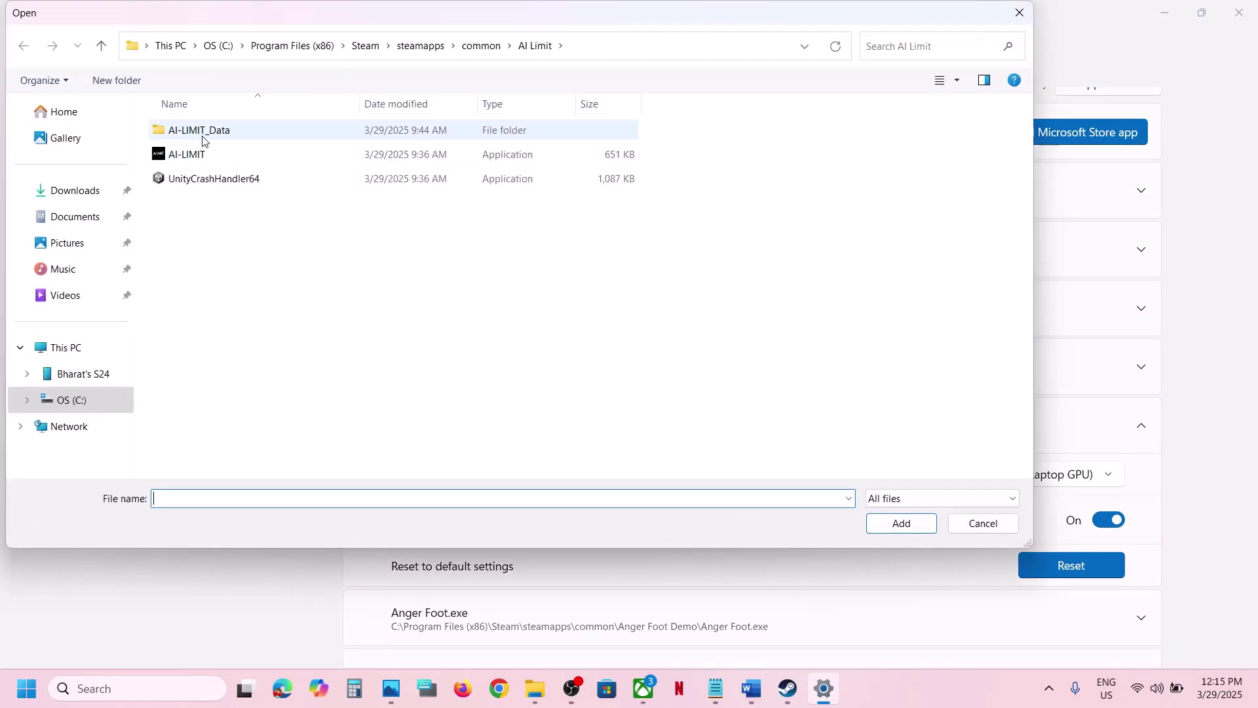
pyautogui.click(1009, 10)
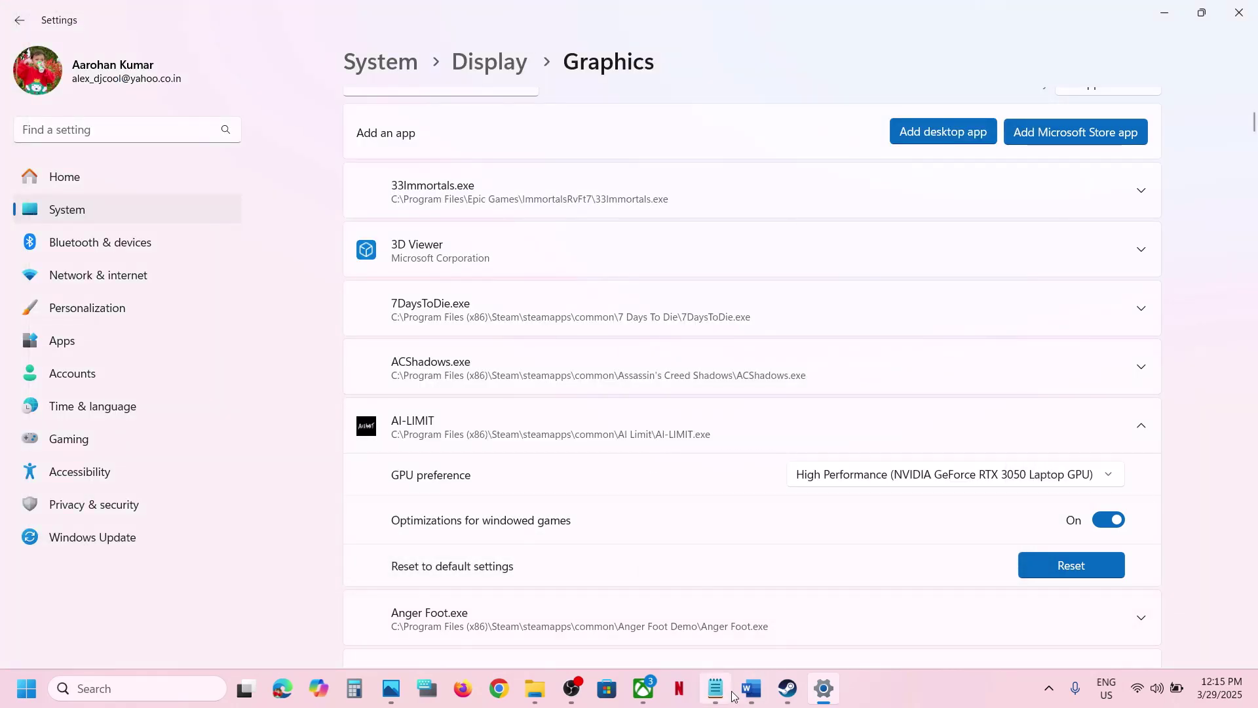
# Switch to the Word document and highlight Step 5's instruction to run the game as an administrator from the installation folder
pyautogui.click(758, 701)
pyautogui.scroll(-3, 503, 396)
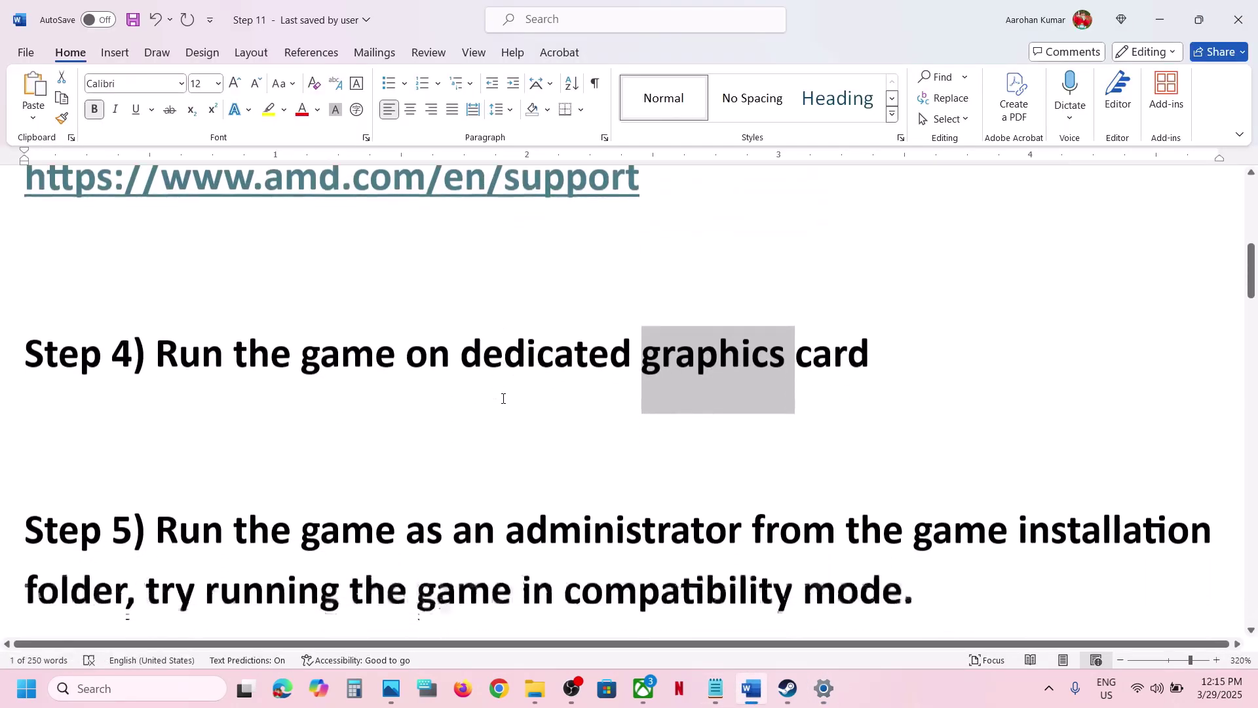
pyautogui.moveTo(155, 436); pyautogui.dragTo(129, 498)
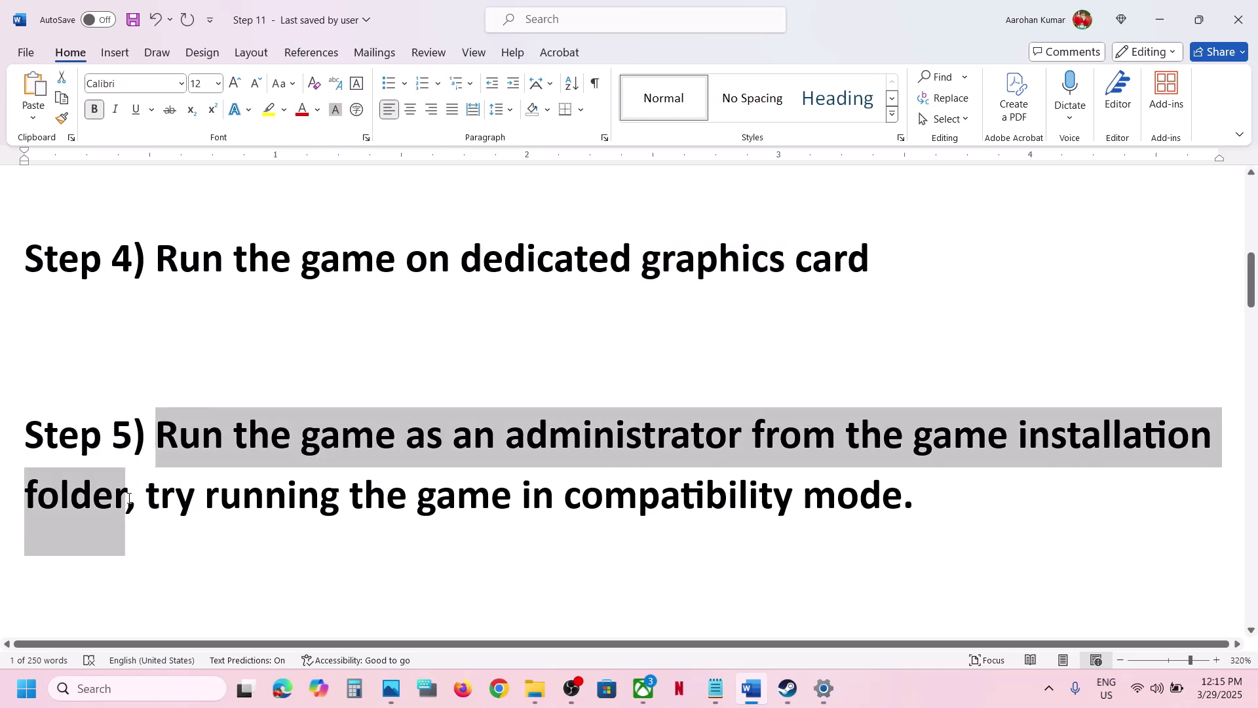
# Switch to Steam and open AI Limit's local installation folder
pyautogui.click(788, 688)
pyautogui.rightClick(89, 223)
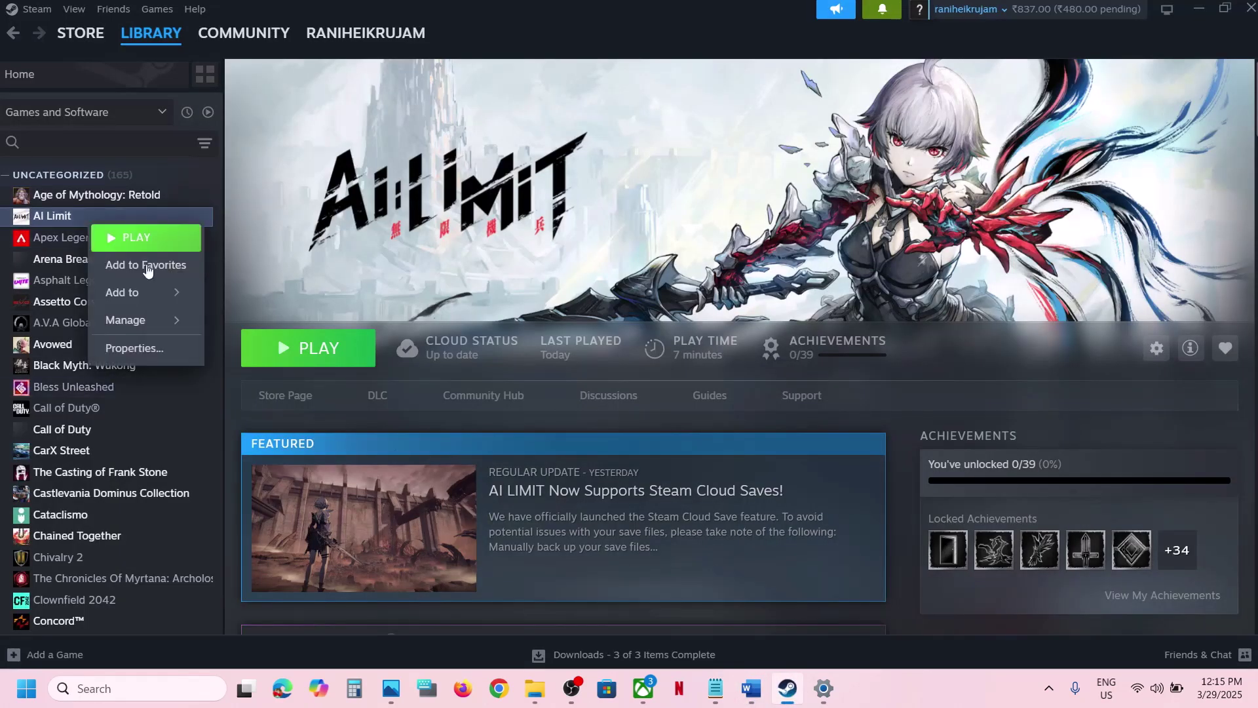
pyautogui.moveTo(126, 320)
pyautogui.click(291, 354)
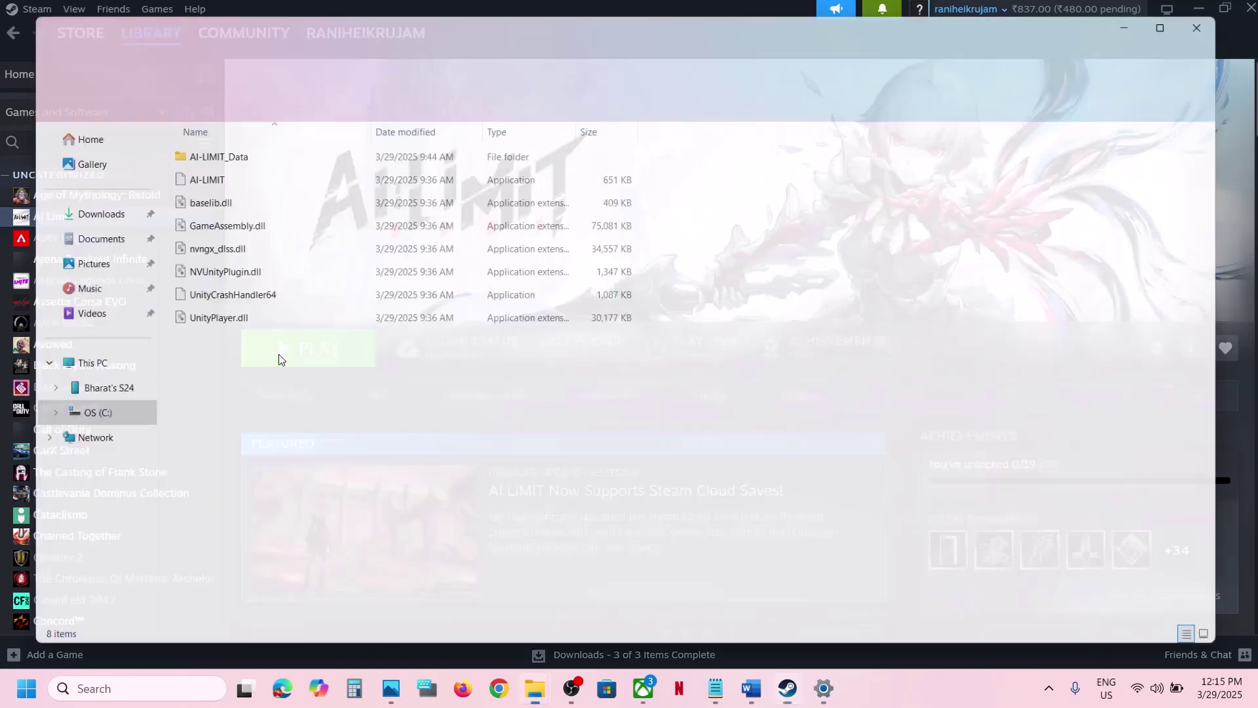
# Set the AI-LIMIT application to run as an administrator and apply the change
pyautogui.click(204, 176)
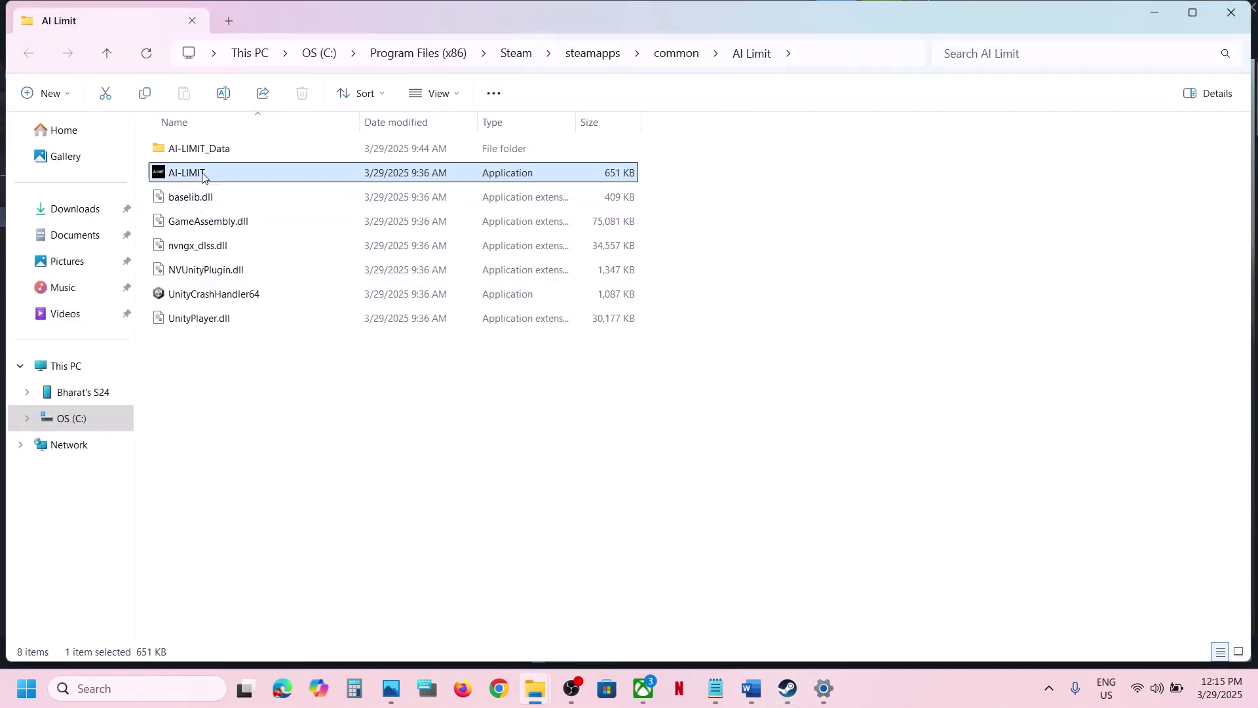
pyautogui.rightClick(204, 176)
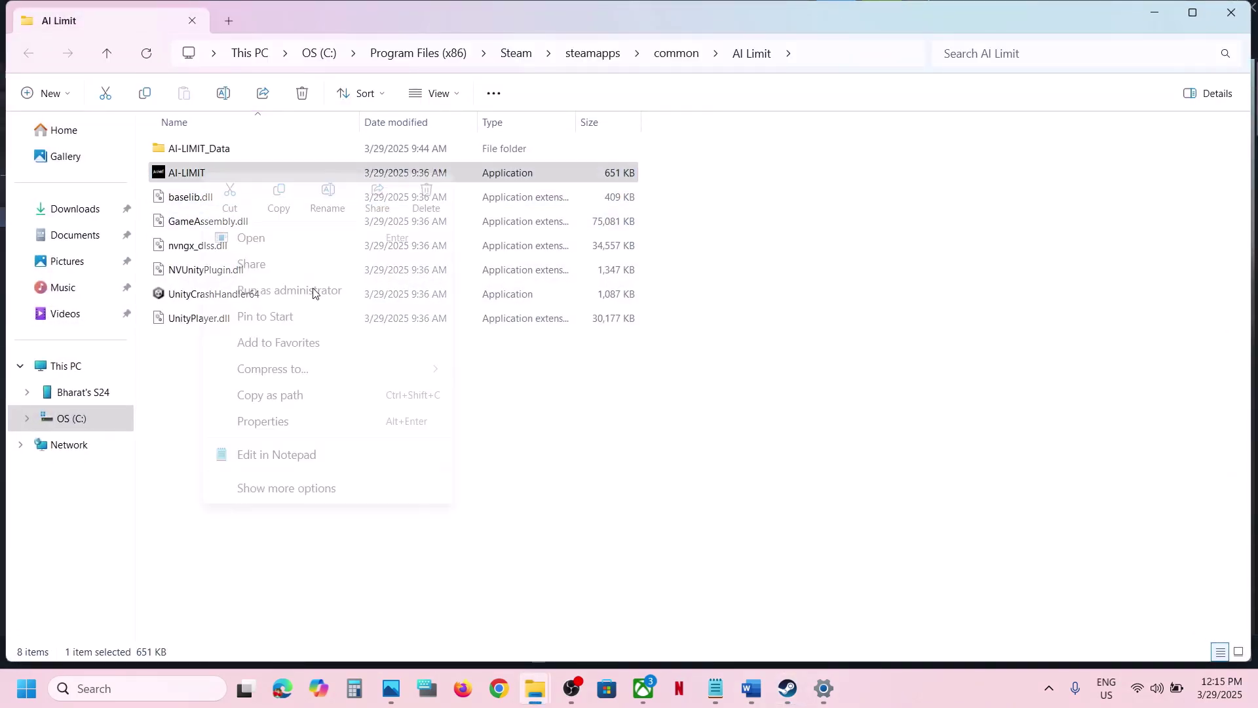
pyautogui.click(262, 423)
pyautogui.click(381, 231)
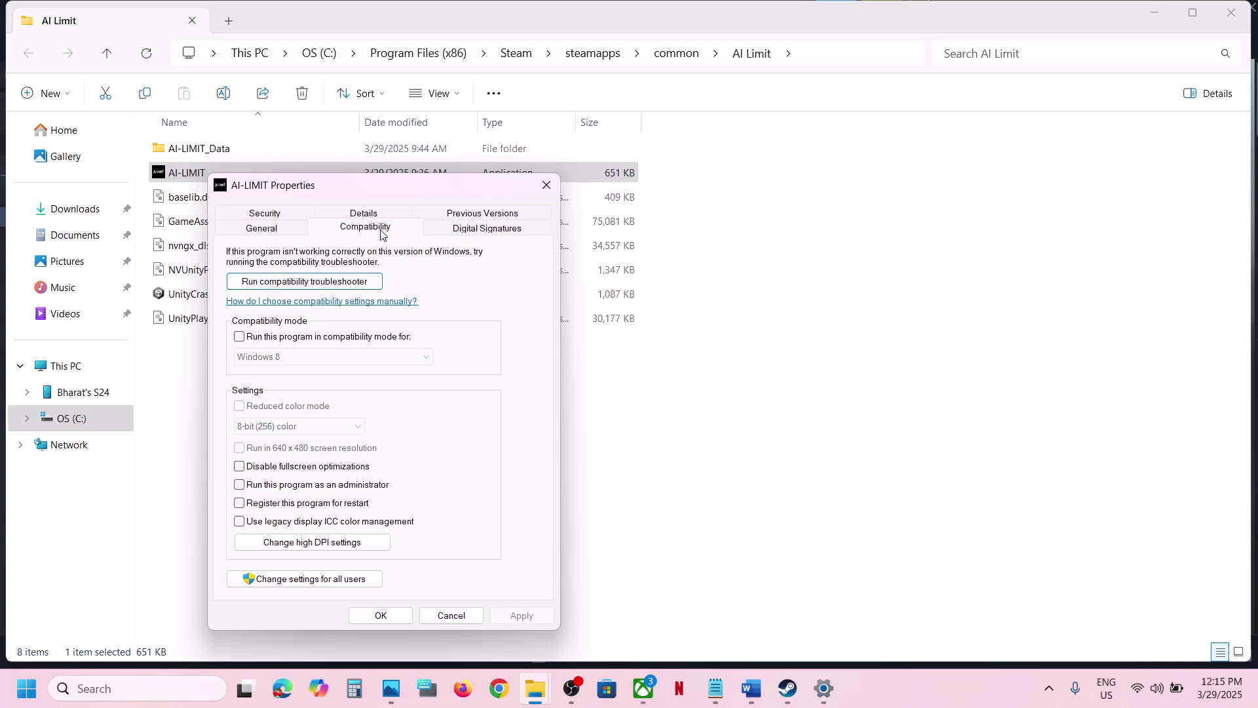
pyautogui.click(239, 486)
pyautogui.click(513, 619)
pyautogui.click(396, 619)
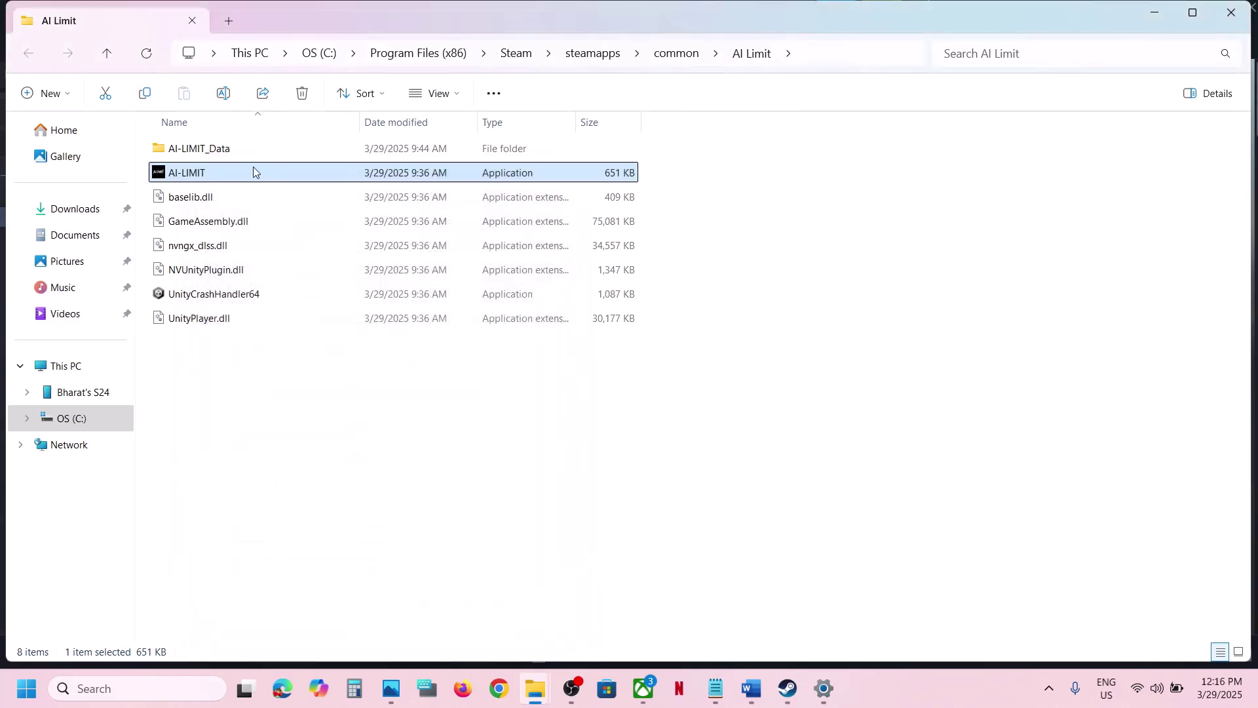
# Turn on compatibility mode for Windows 8 in the AI-LIMIT application's properties
pyautogui.rightClick(221, 179)
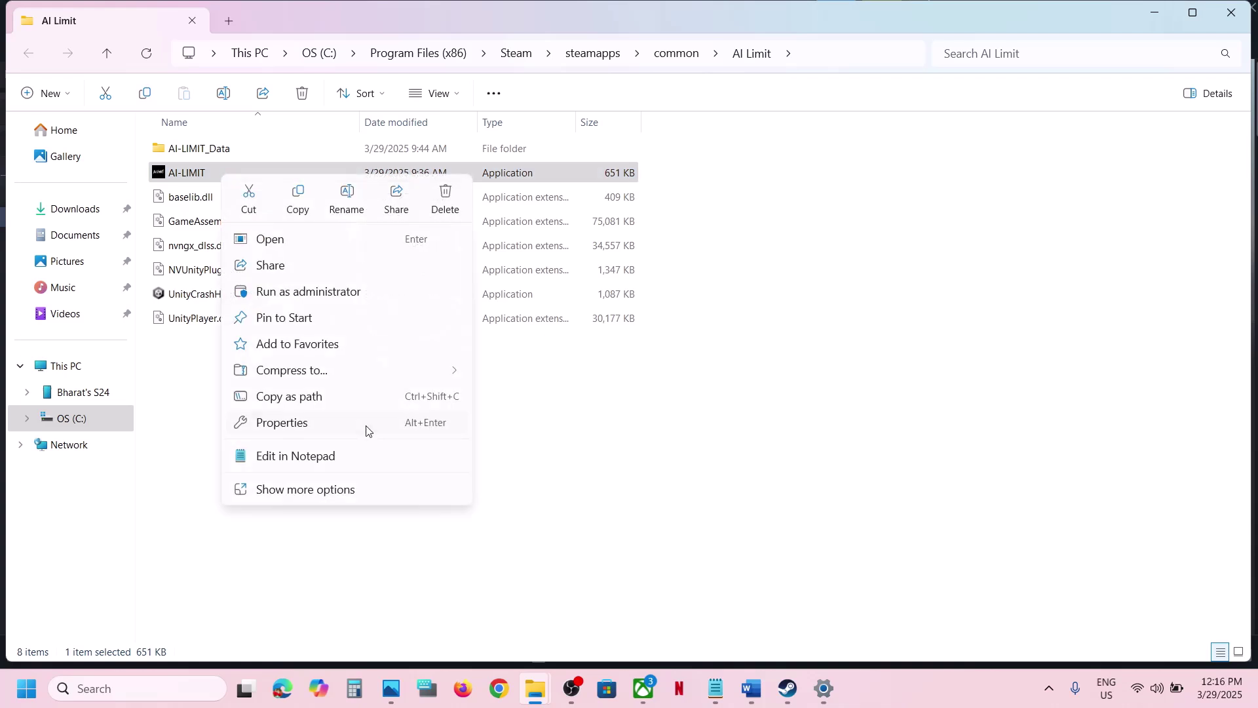
pyautogui.click(327, 421)
pyautogui.click(372, 233)
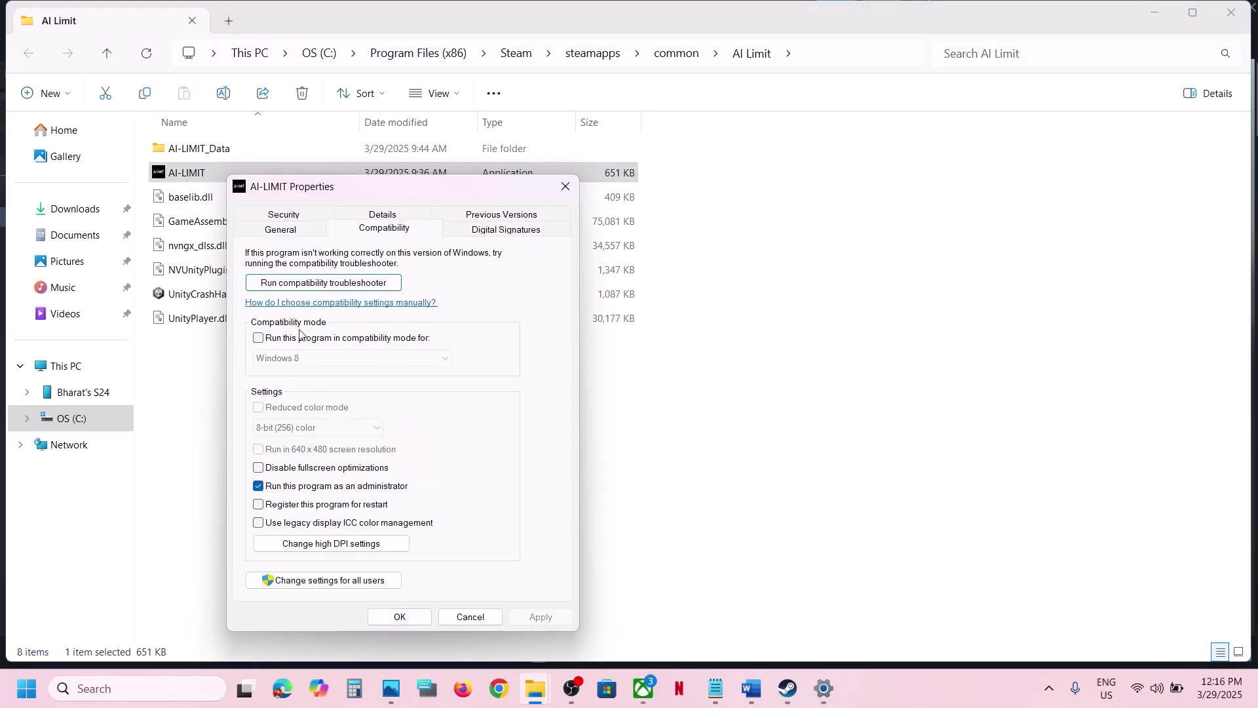
pyautogui.click(259, 338)
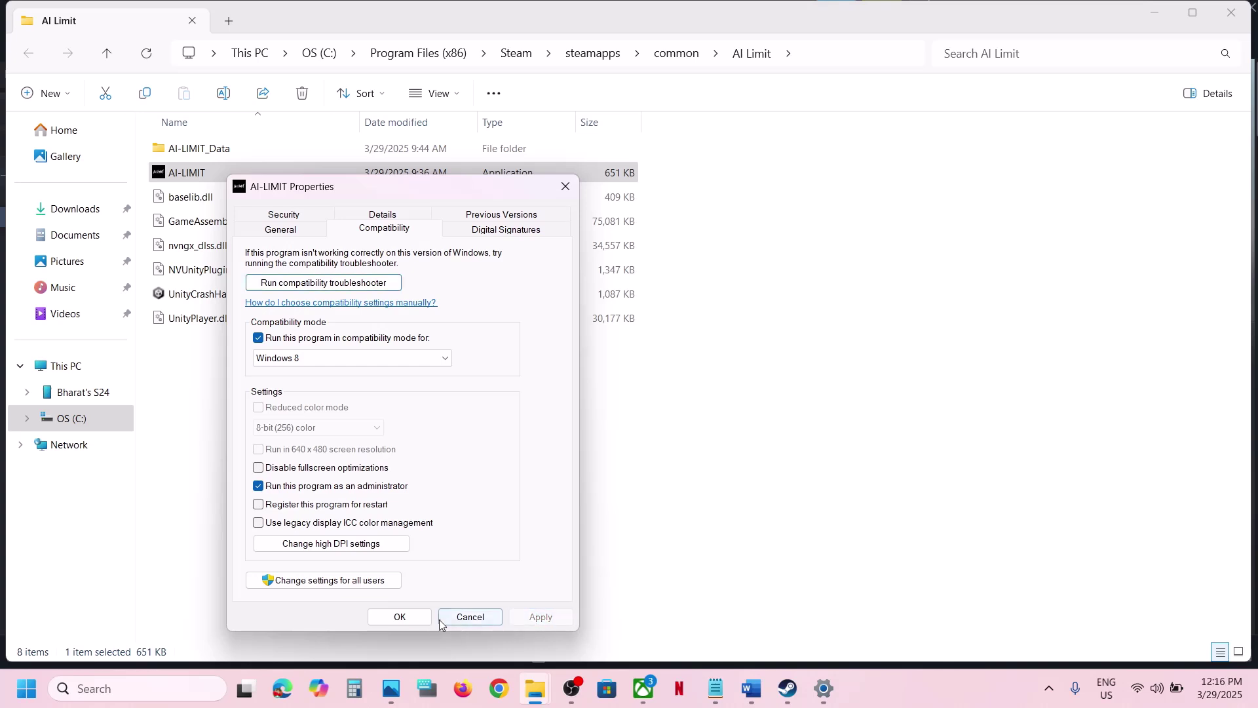
pyautogui.click(400, 616)
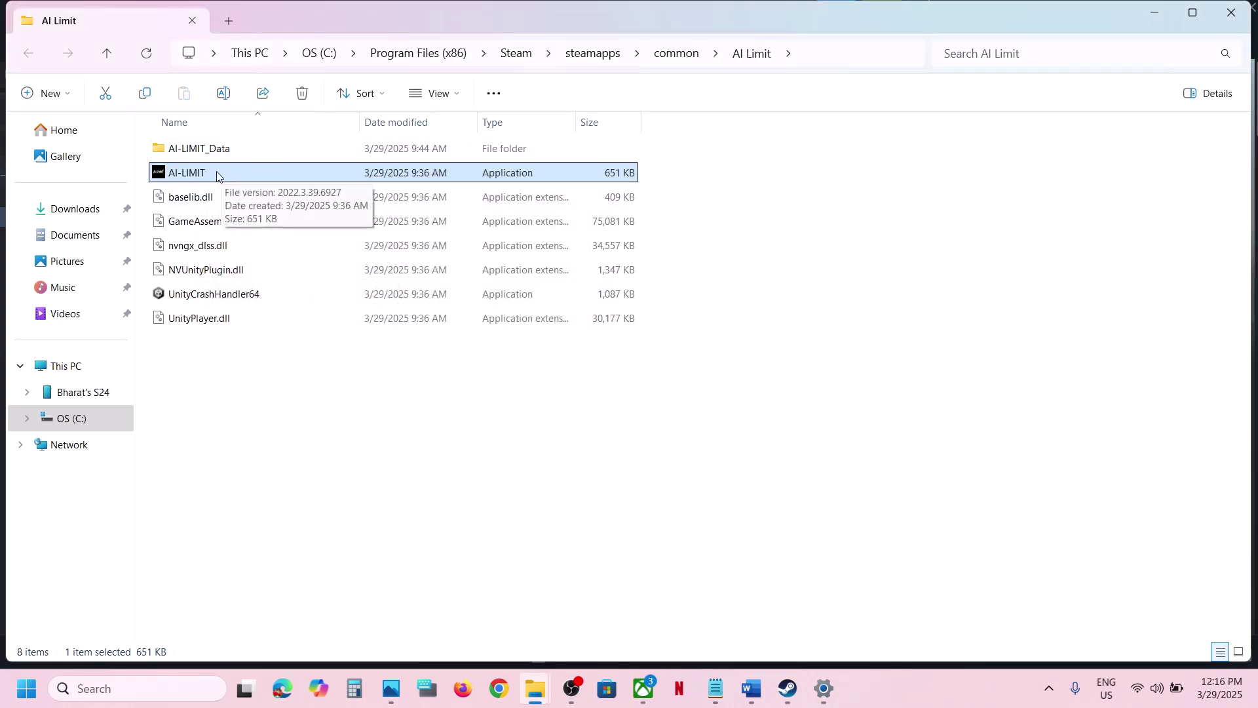
# Change AI-LIMIT's compatibility mode to Windows 7 and disable fullscreen optimizations, applying both changes
pyautogui.rightClick(217, 176)
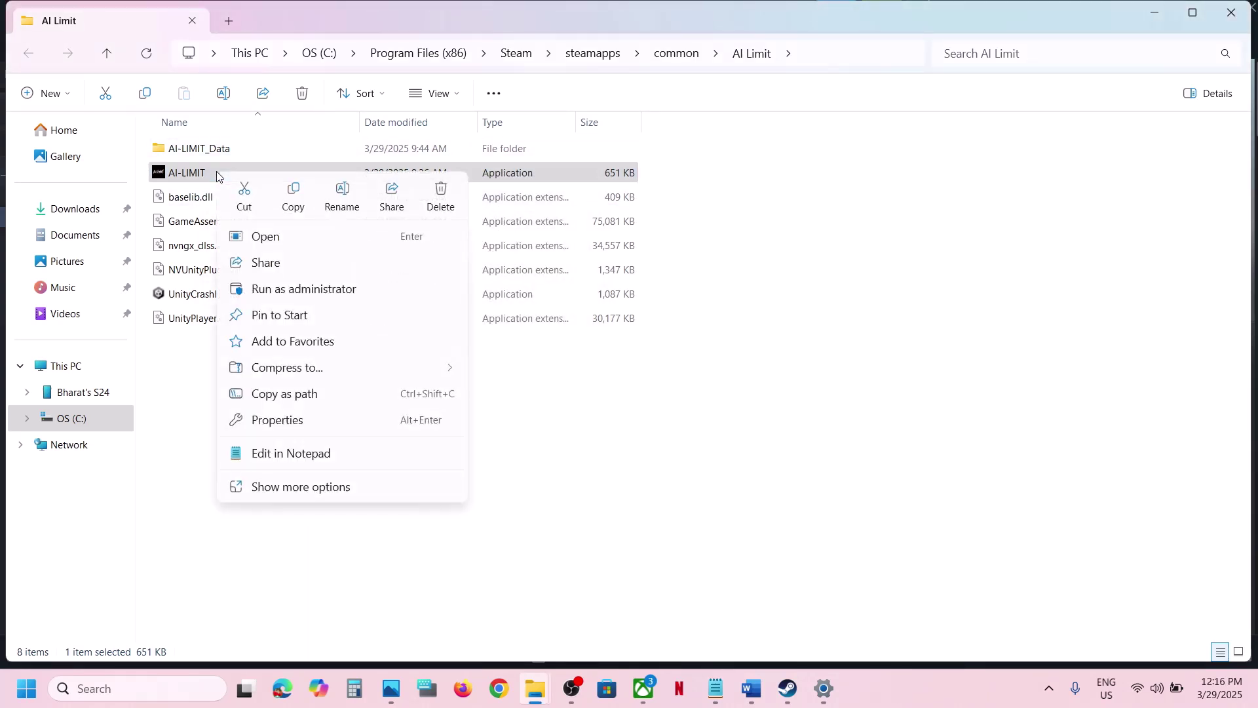
pyautogui.click(288, 421)
pyautogui.click(394, 232)
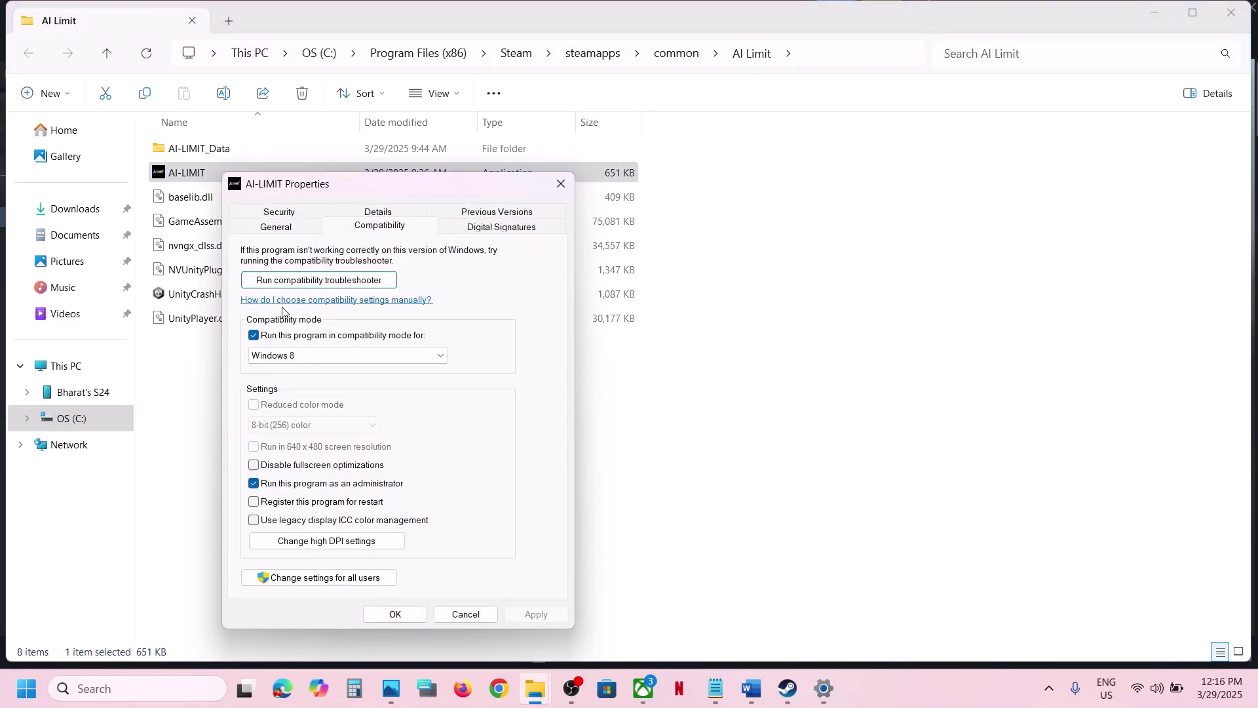
pyautogui.click(275, 360)
pyautogui.click(280, 403)
pyautogui.click(539, 615)
pyautogui.click(255, 466)
pyautogui.click(536, 614)
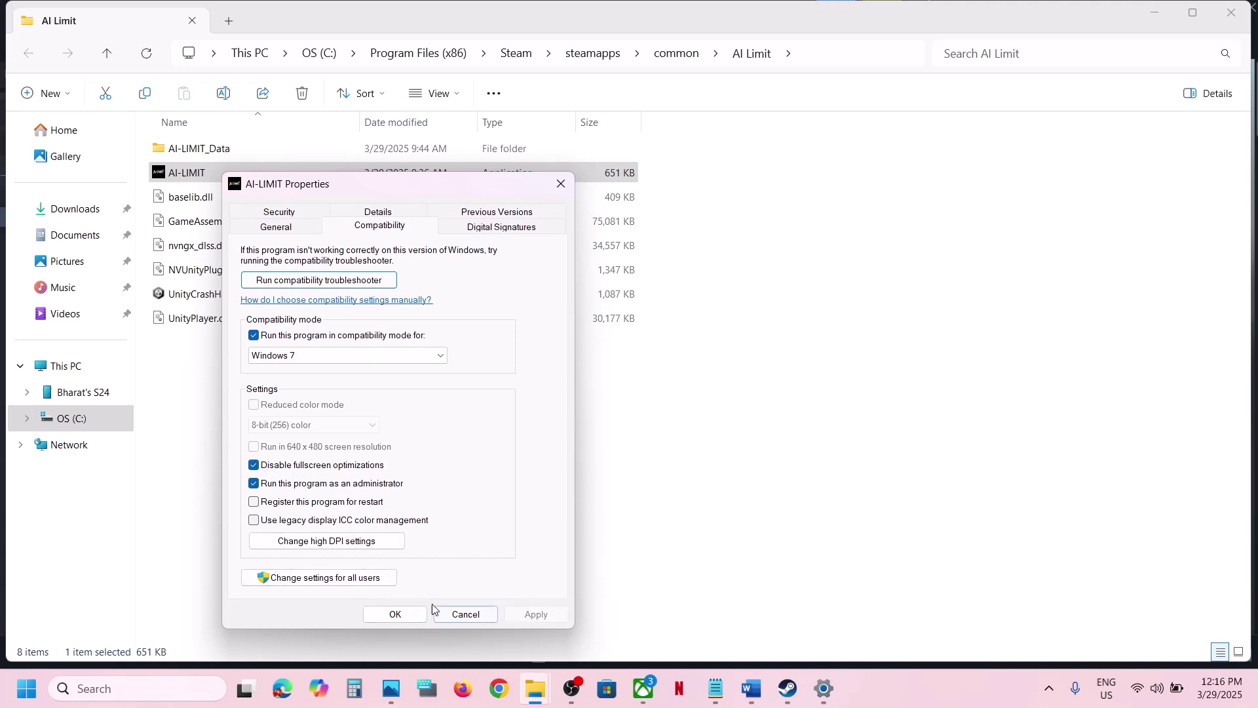
pyautogui.click(395, 614)
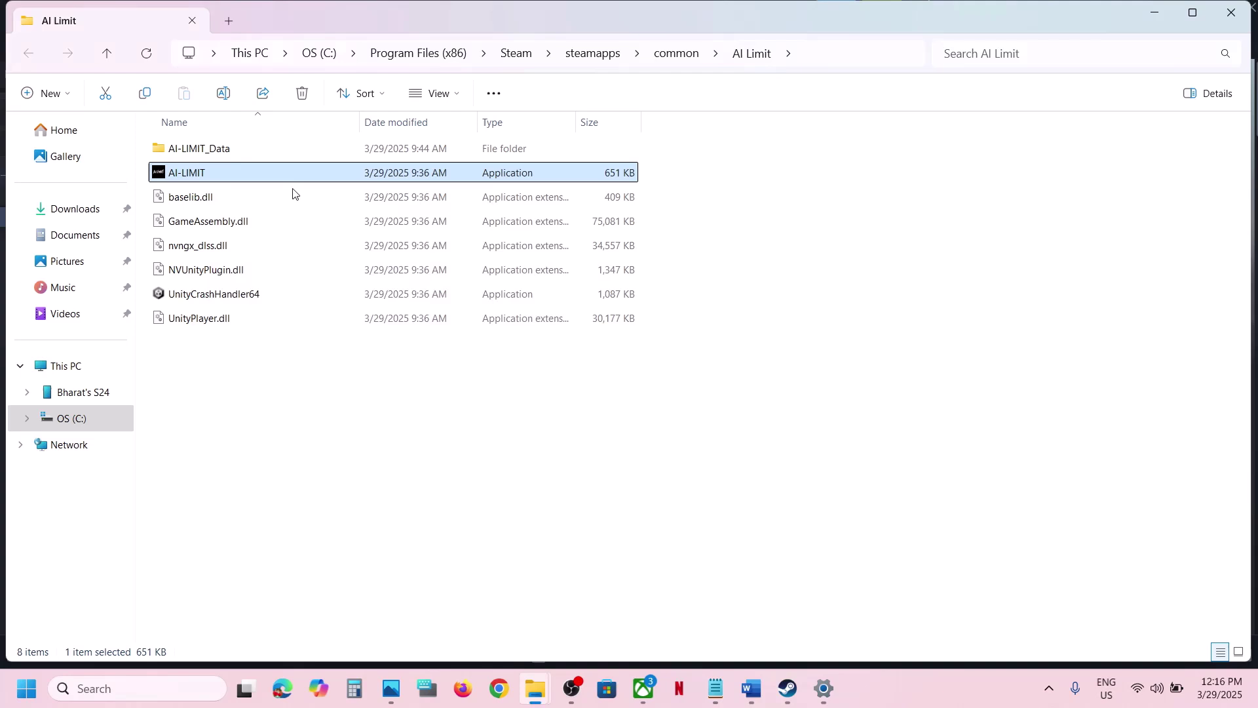
# Clear AI-LIMIT's compatibility mode, Disable fullscreen optimizations and Run this program as an administrator options, and apply
pyautogui.rightClick(213, 178)
pyautogui.click(283, 423)
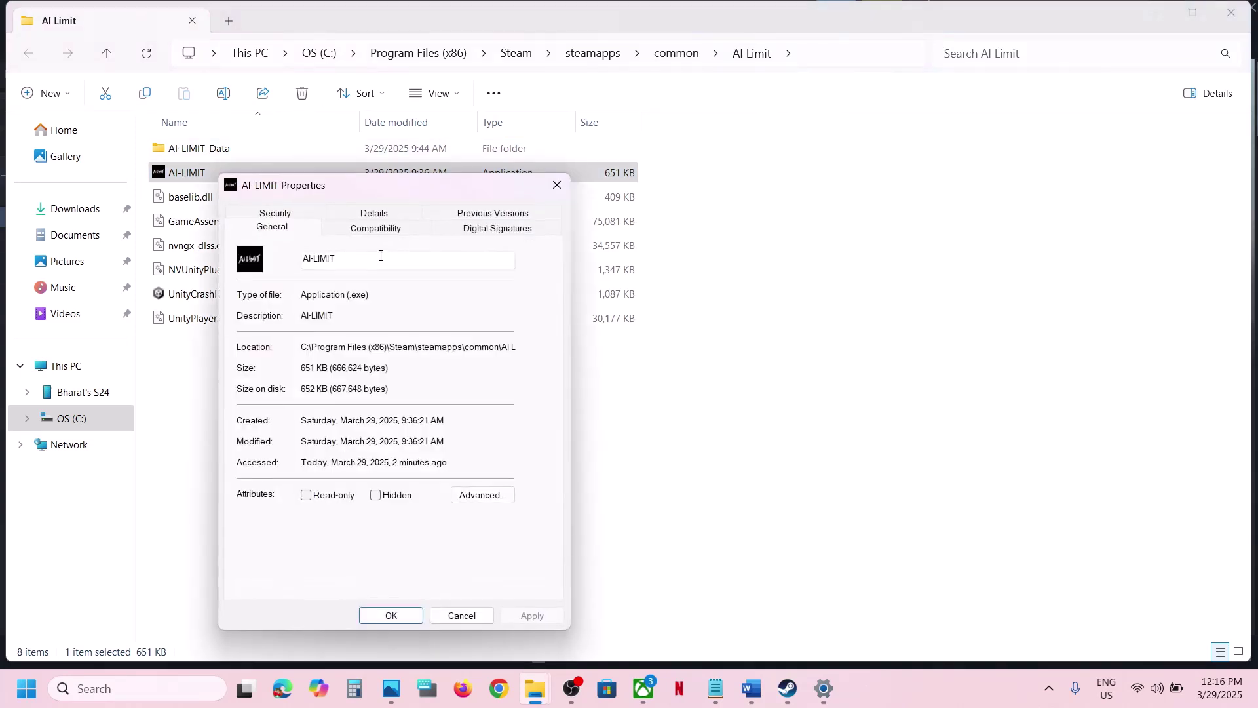
pyautogui.click(371, 230)
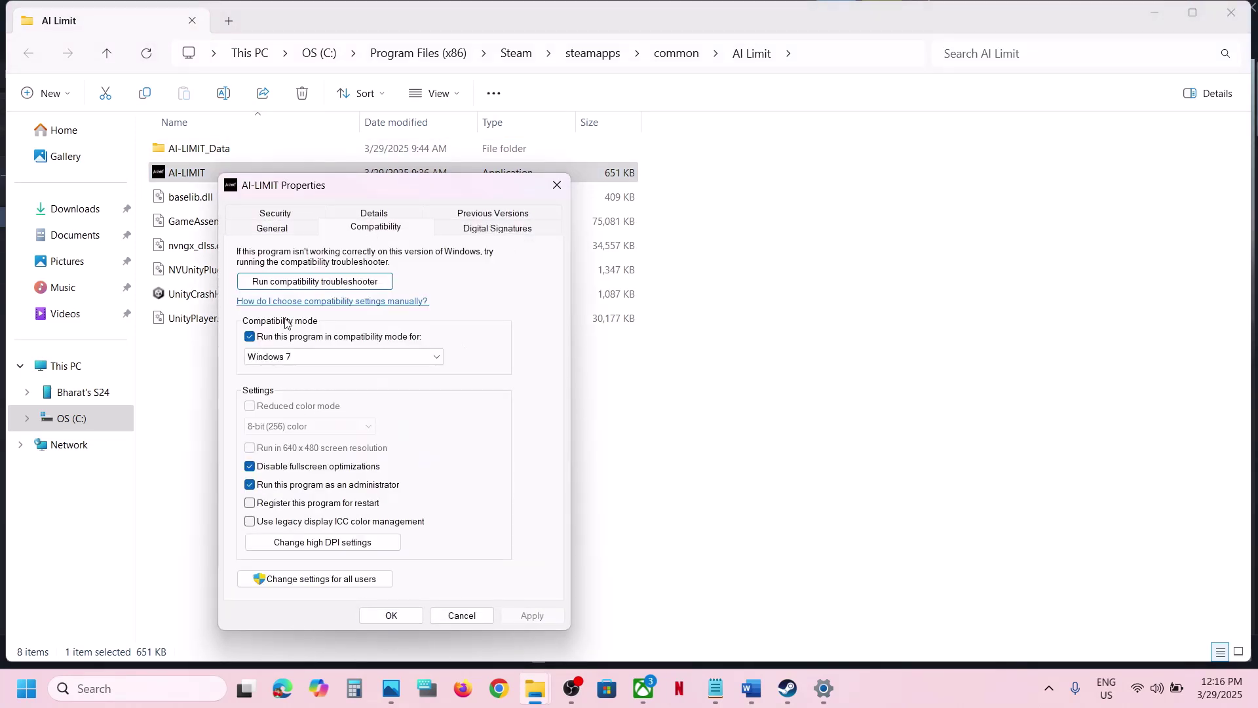
pyautogui.click(251, 337)
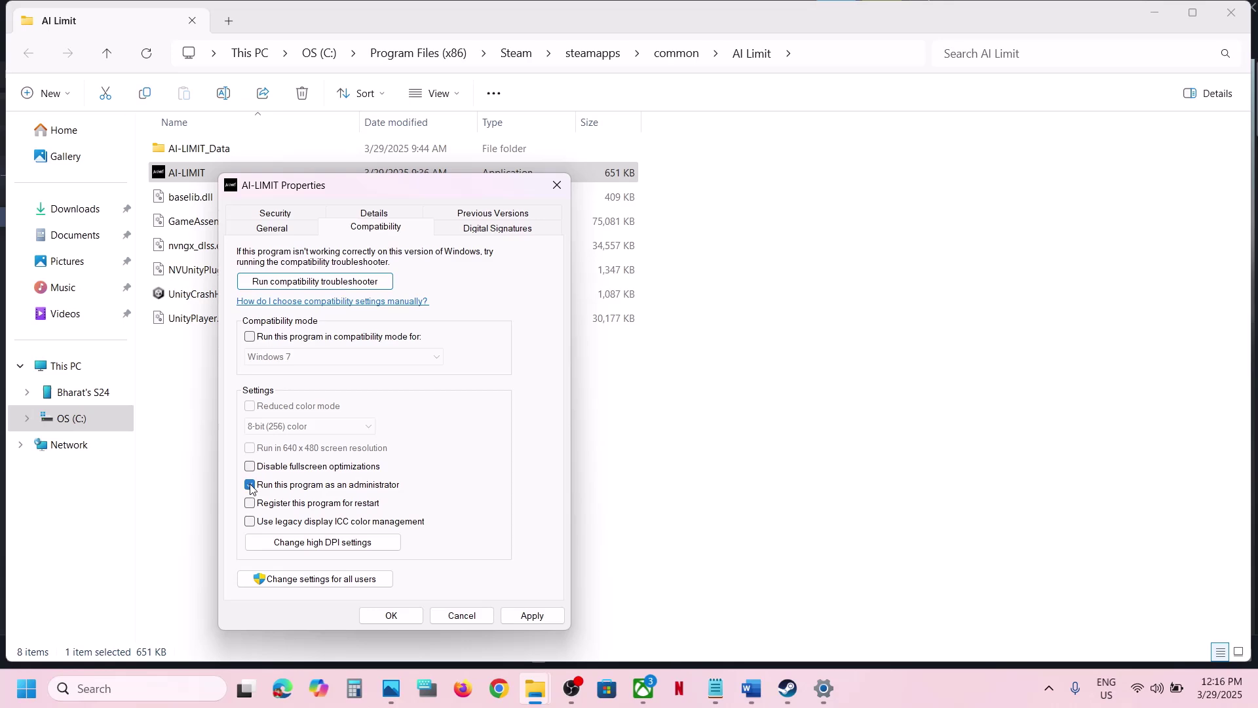
pyautogui.click(527, 614)
pyautogui.click(391, 614)
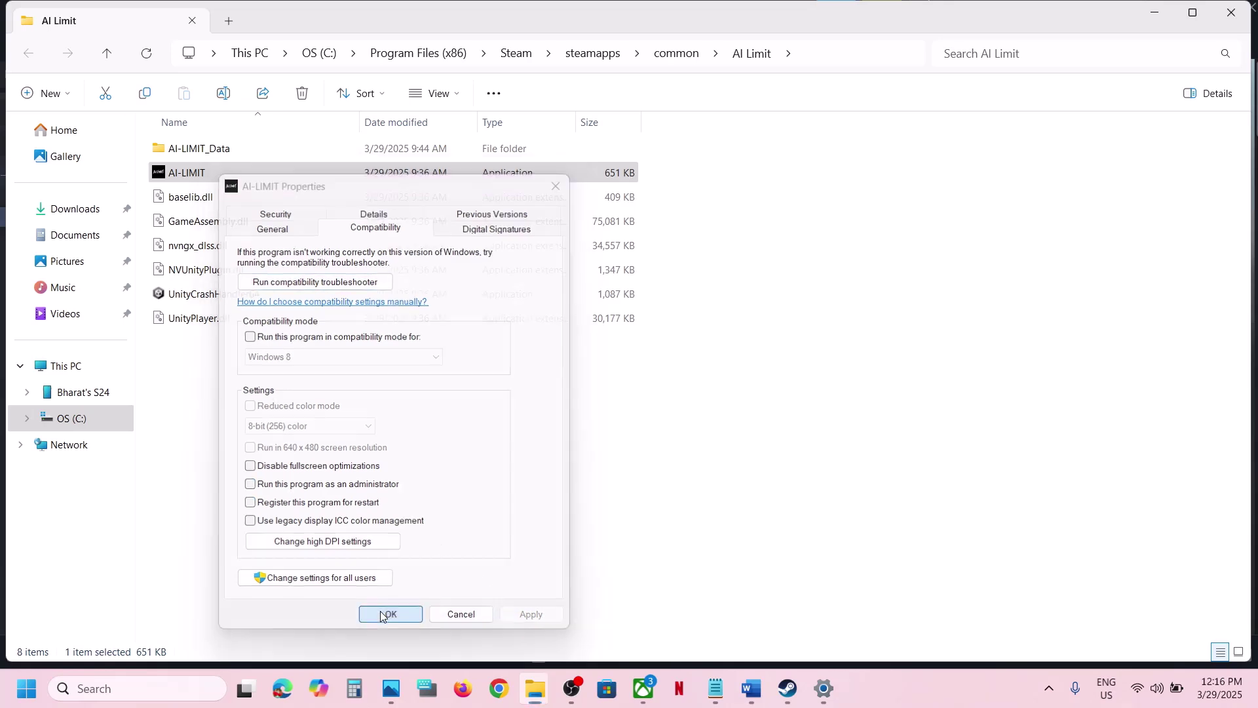
# Return to the Word document and highlight Step 6's instruction to allow the game exe file in the antivirus program
pyautogui.click(787, 688)
pyautogui.click(752, 688)
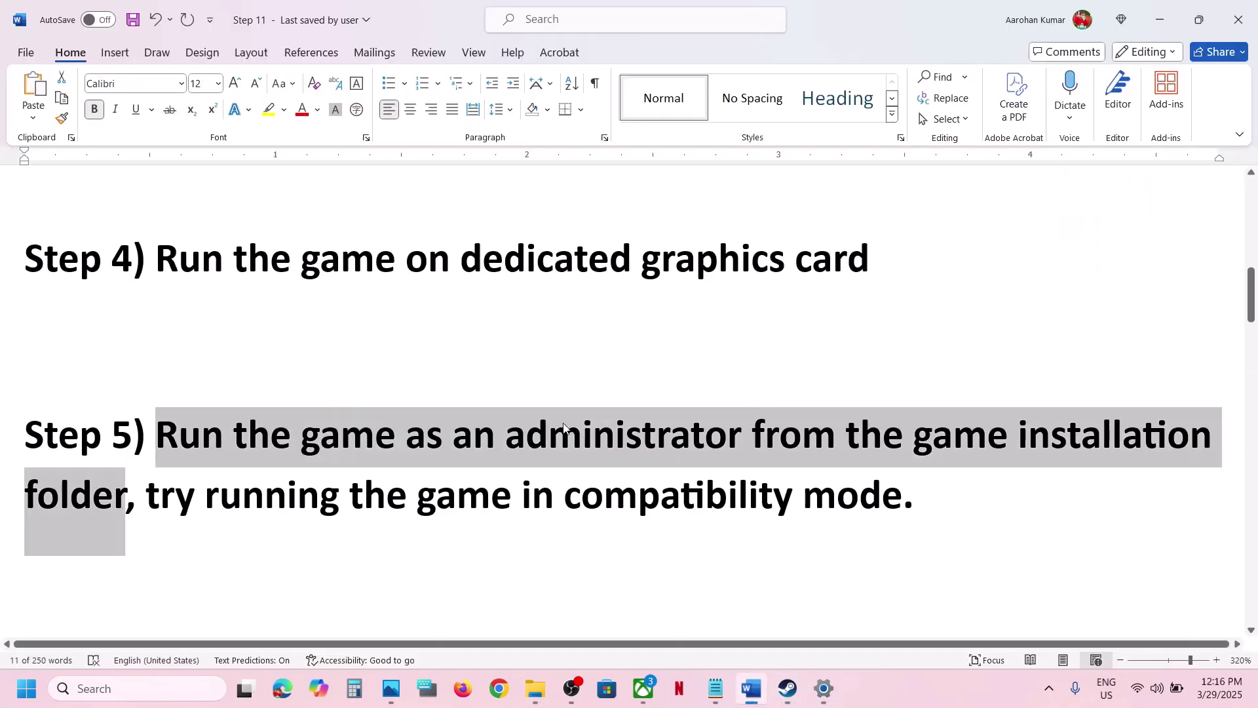
pyautogui.scroll(-2, 564, 423)
pyautogui.scroll(-2, 564, 423)
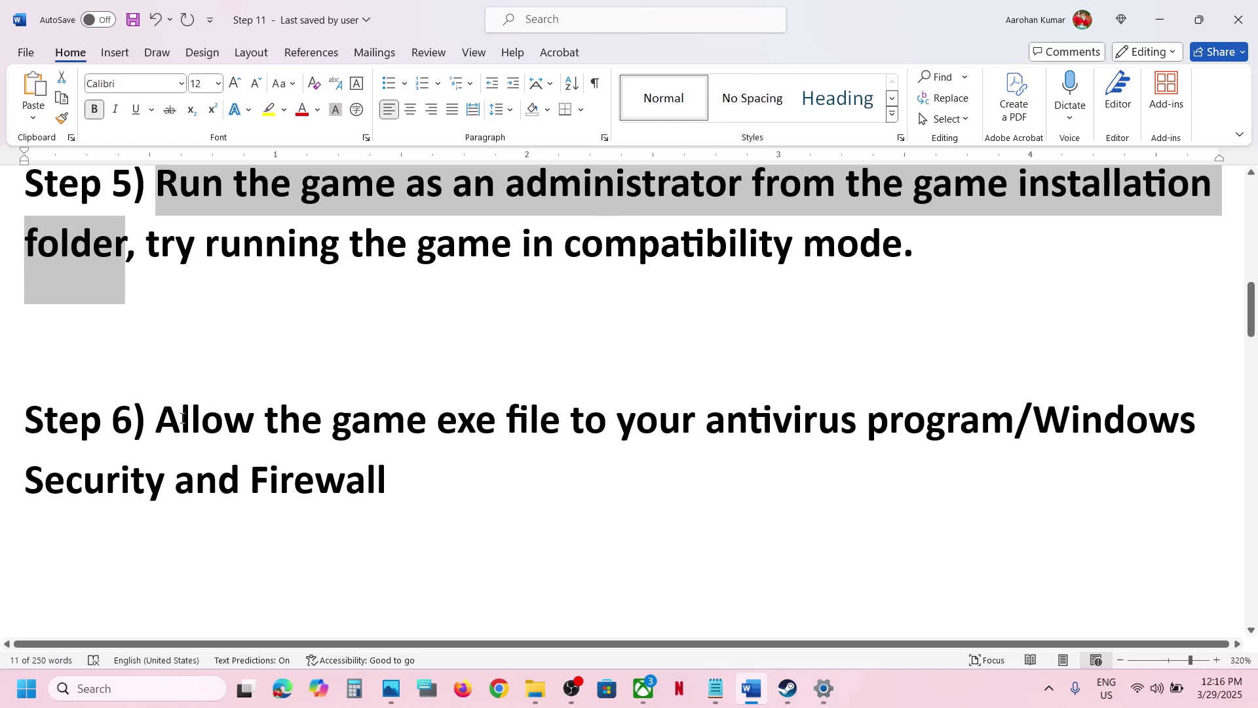
pyautogui.moveTo(182, 420); pyautogui.dragTo(1012, 426)
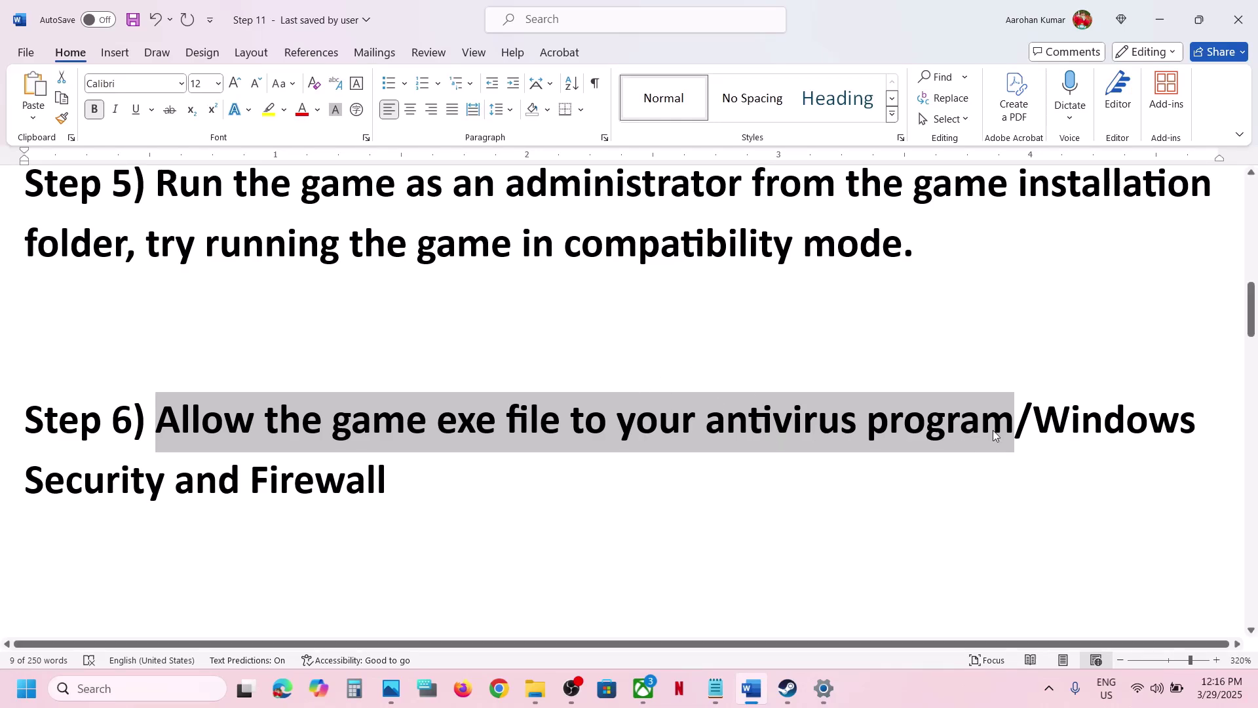
# Switch to Settings and open the Windows Security page for allowing an app through Controlled folder access
pyautogui.hotkey('alt', 'Tab')
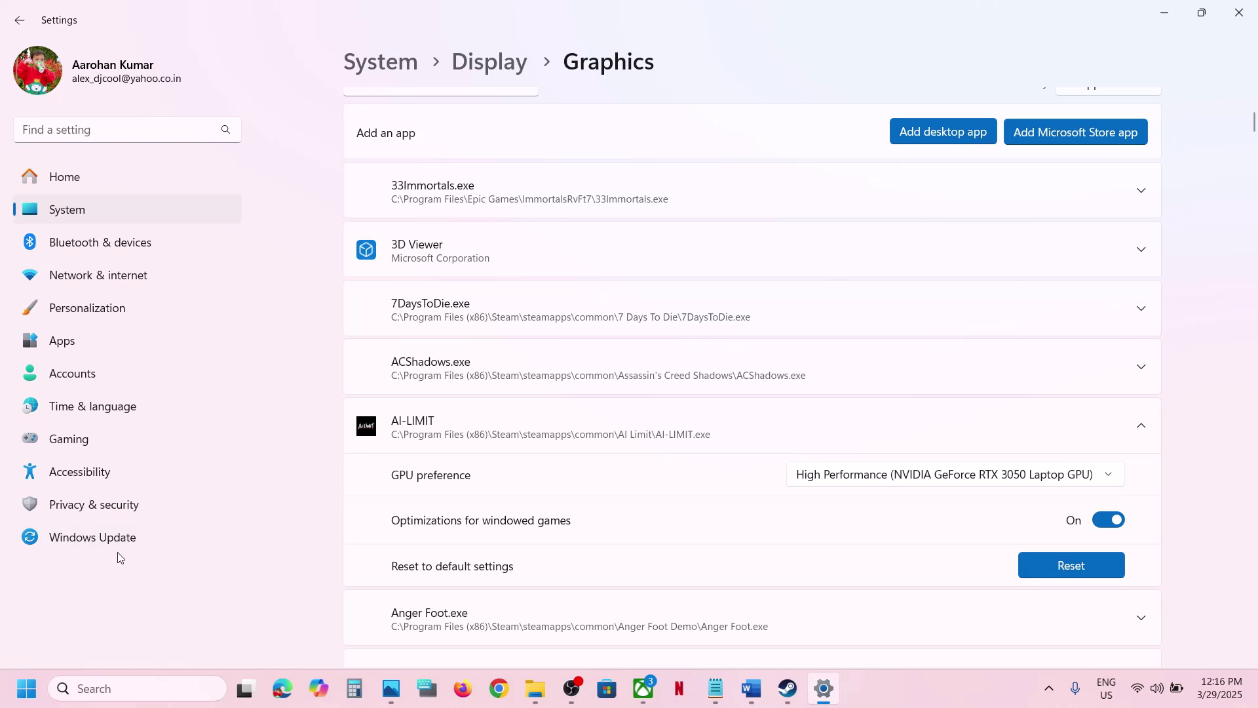
pyautogui.click(96, 502)
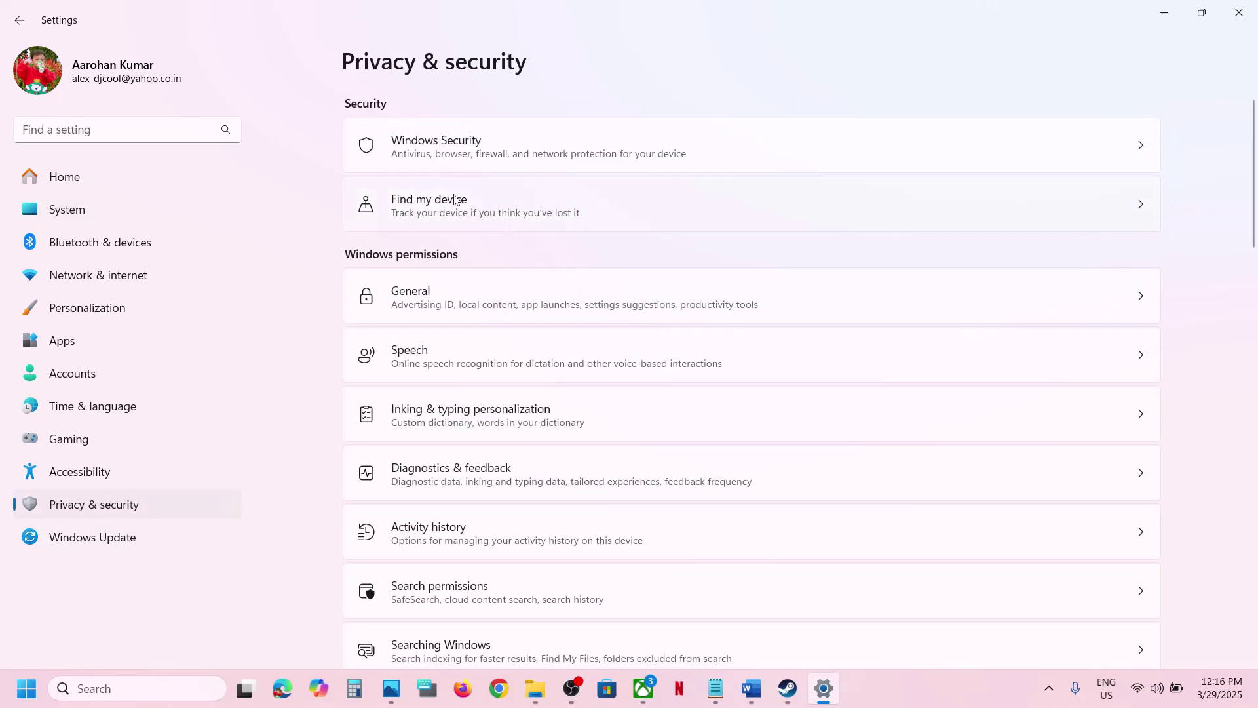
pyautogui.click(492, 169)
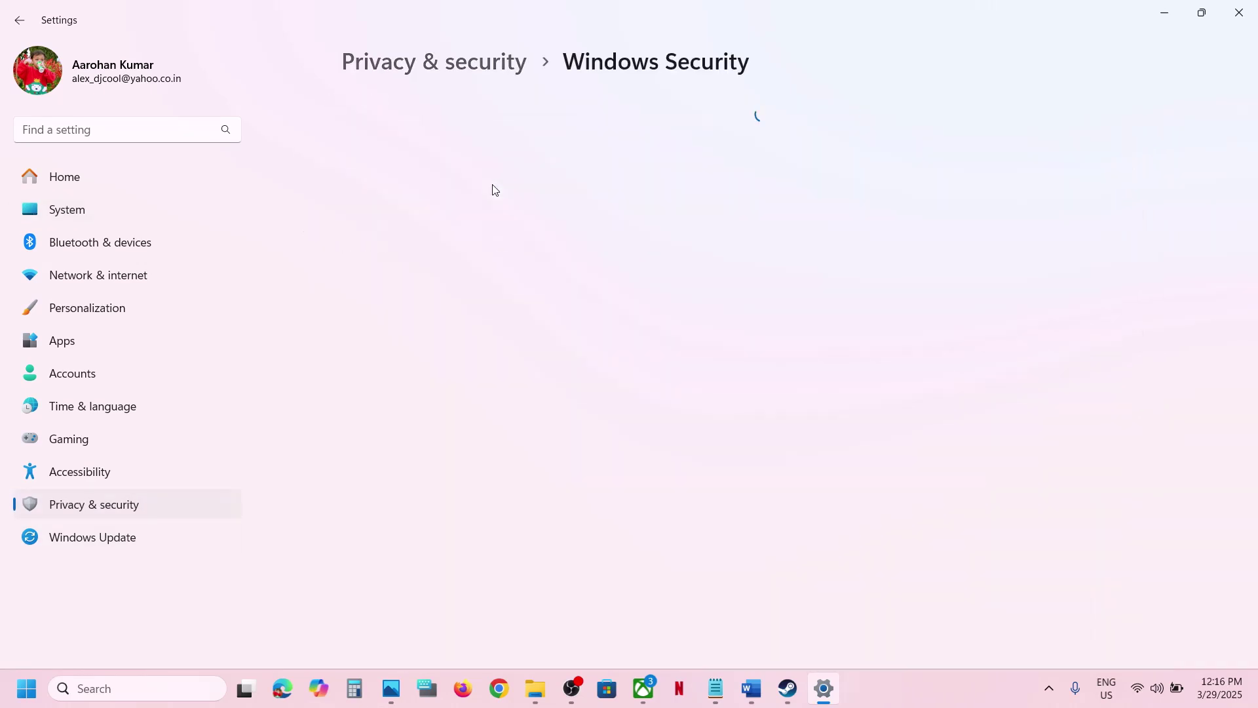
pyautogui.click(442, 247)
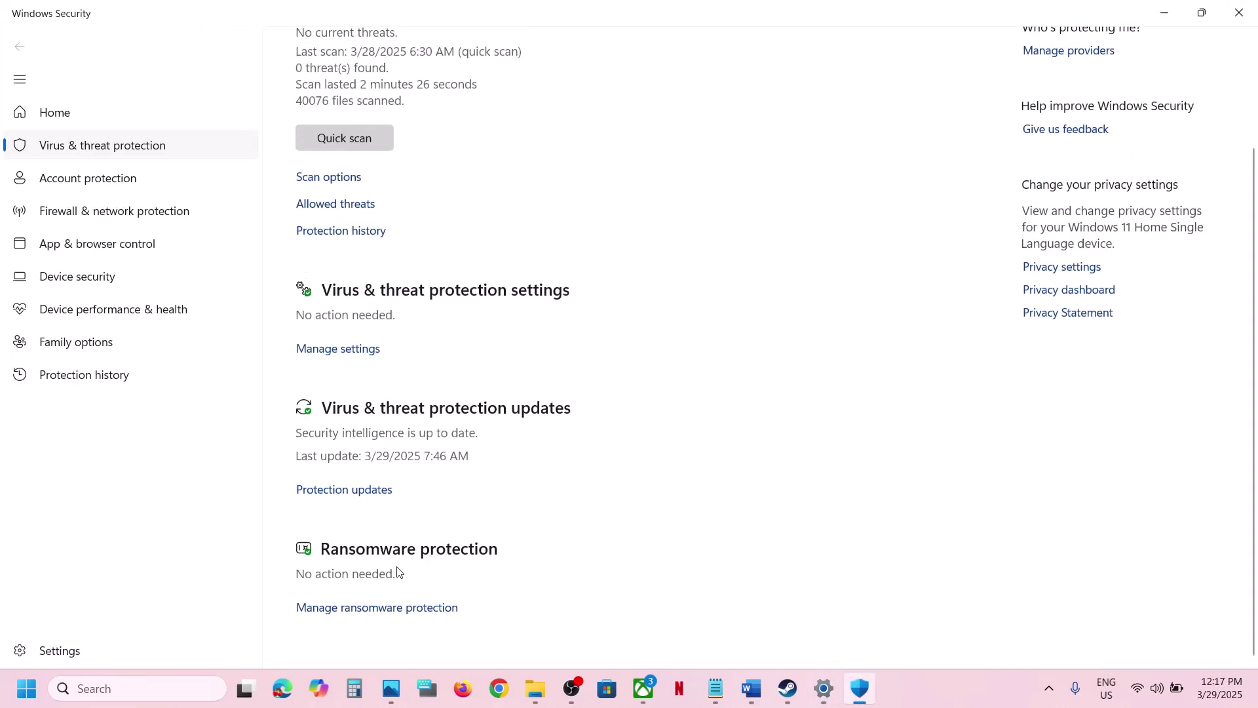
pyautogui.click(382, 609)
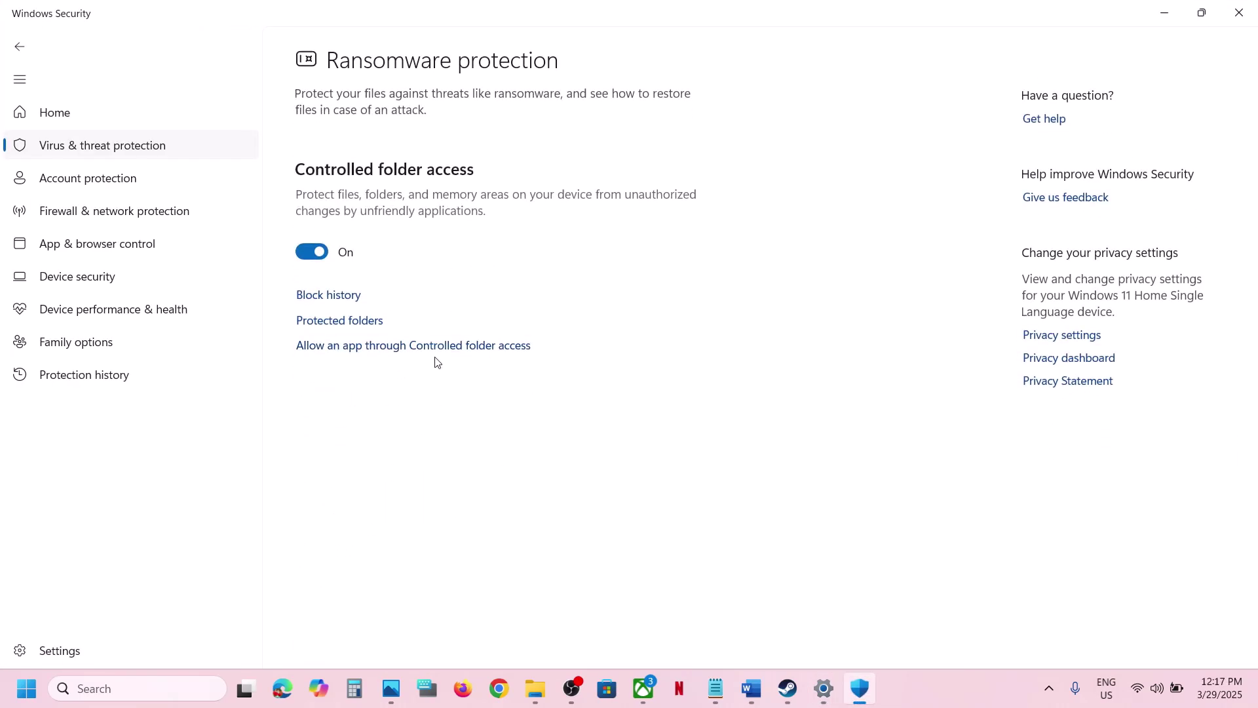
pyautogui.click(421, 346)
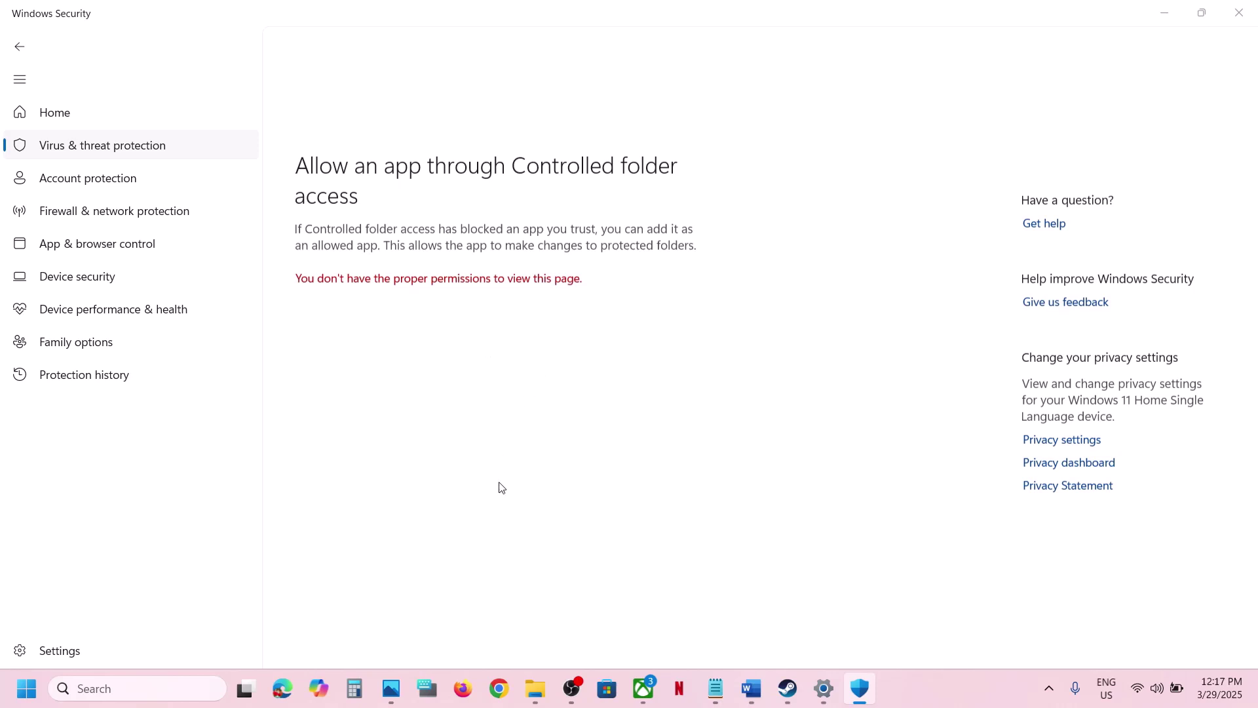
pyautogui.scroll(-4, 399, 262)
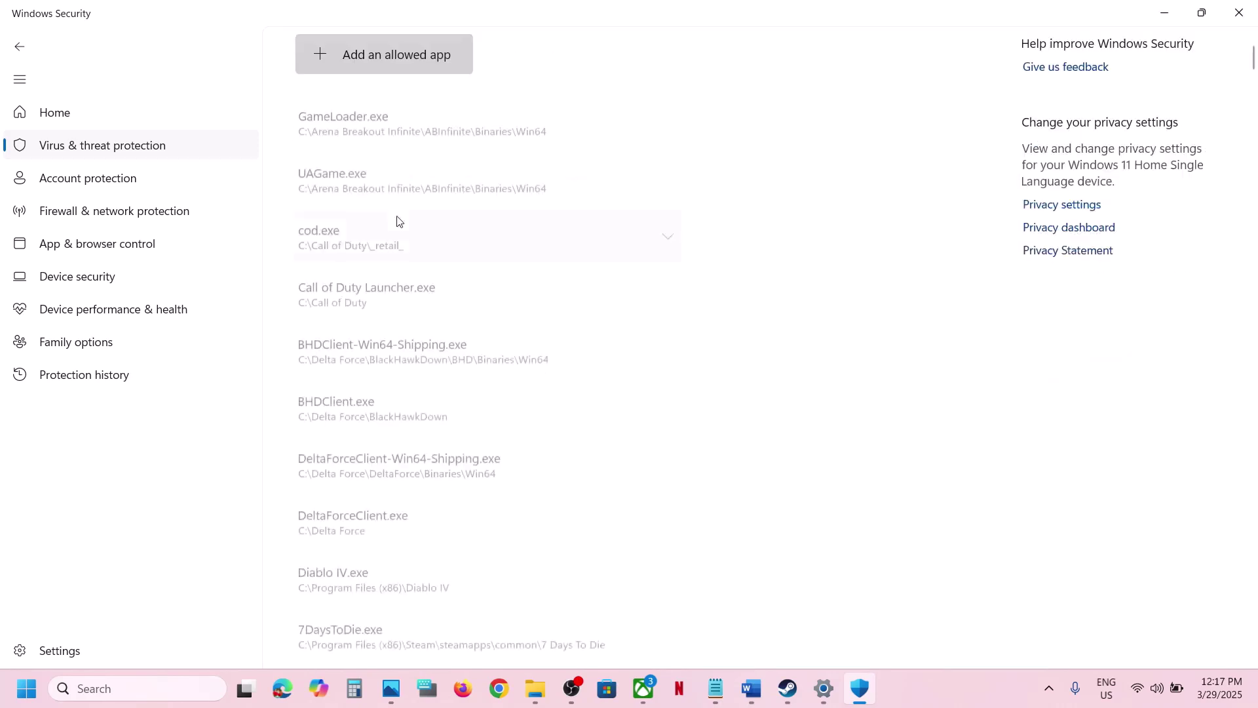
# Add the AI-LIMIT application from Steam's common\AI Limit folder as an allowed app for Controlled folder access
pyautogui.click(404, 66)
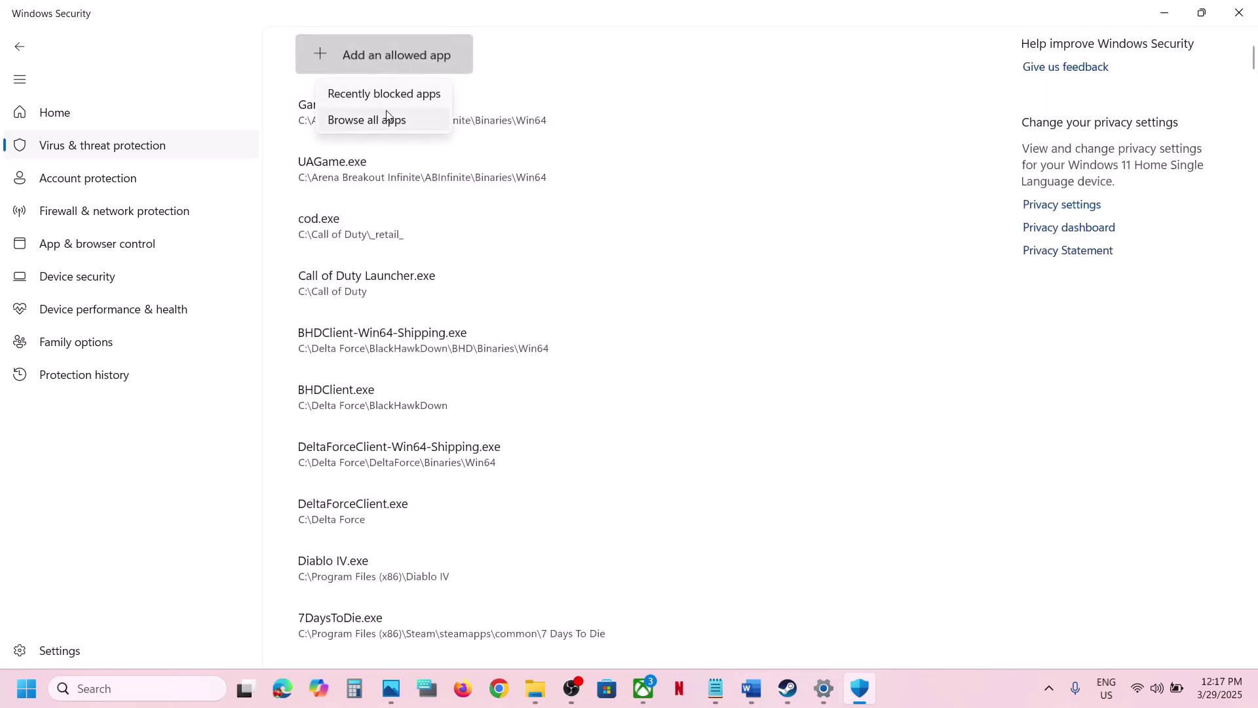
pyautogui.click(406, 118)
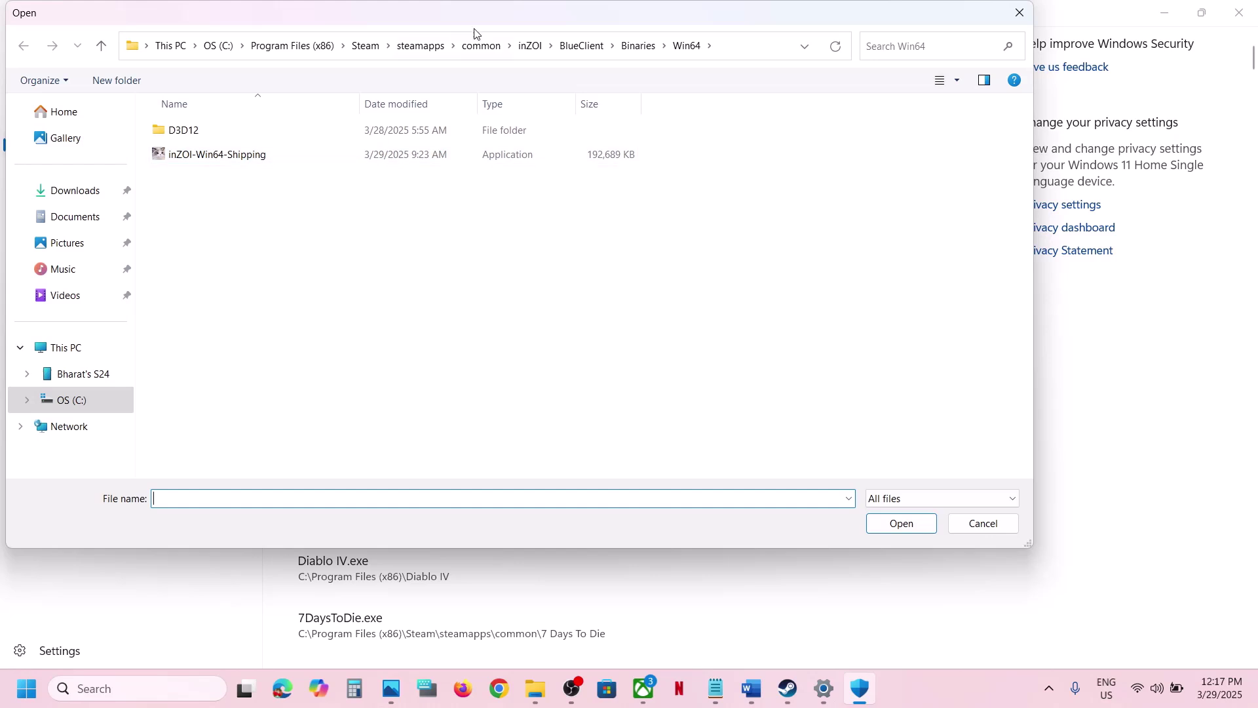
pyautogui.click(481, 47)
pyautogui.doubleClick(172, 129)
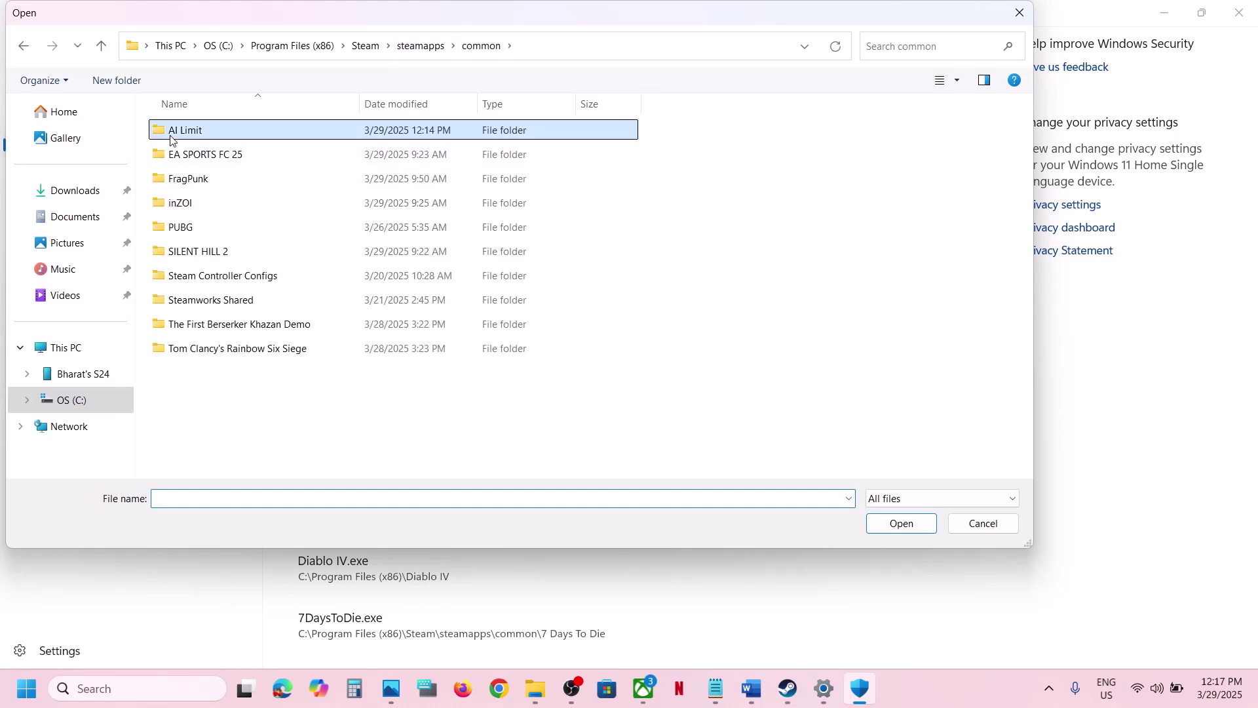
pyautogui.click(213, 156)
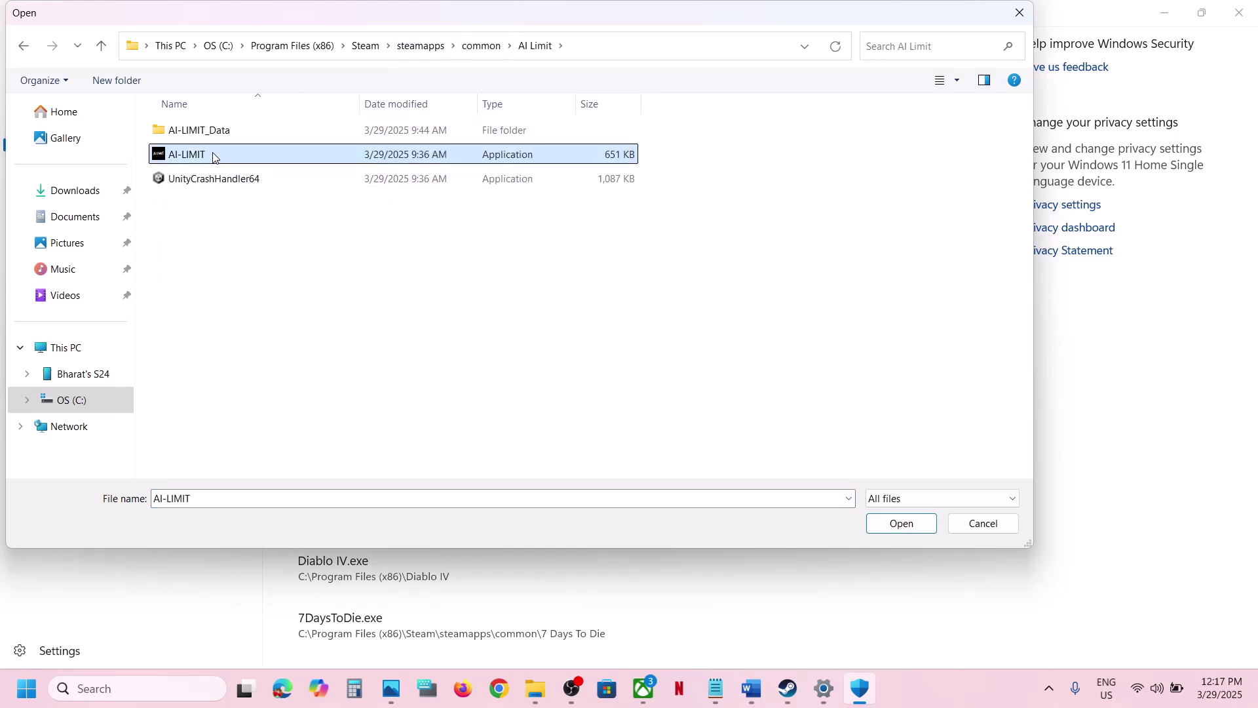
pyautogui.click(895, 523)
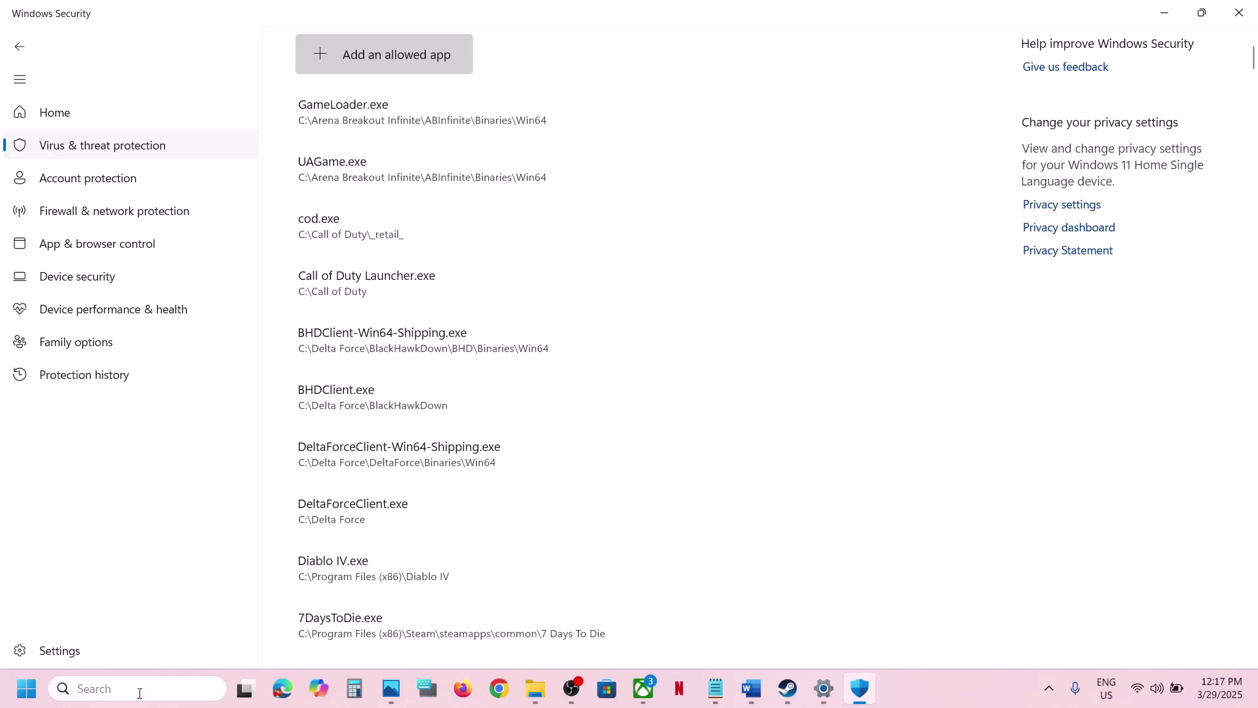
# Open Control Panel and go to the apps allowed to communicate through Windows Defender Firewall
pyautogui.click(141, 690)
pyautogui.write('control')
pyautogui.press('Return')
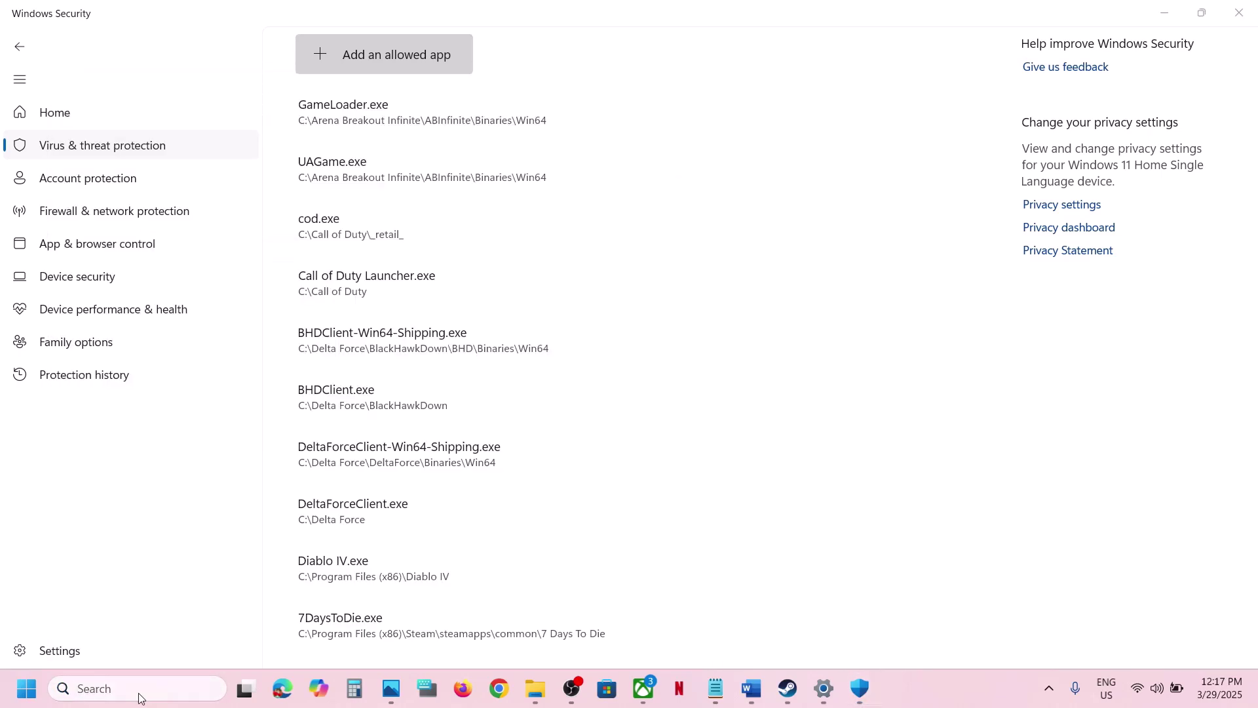
pyautogui.click(456, 131)
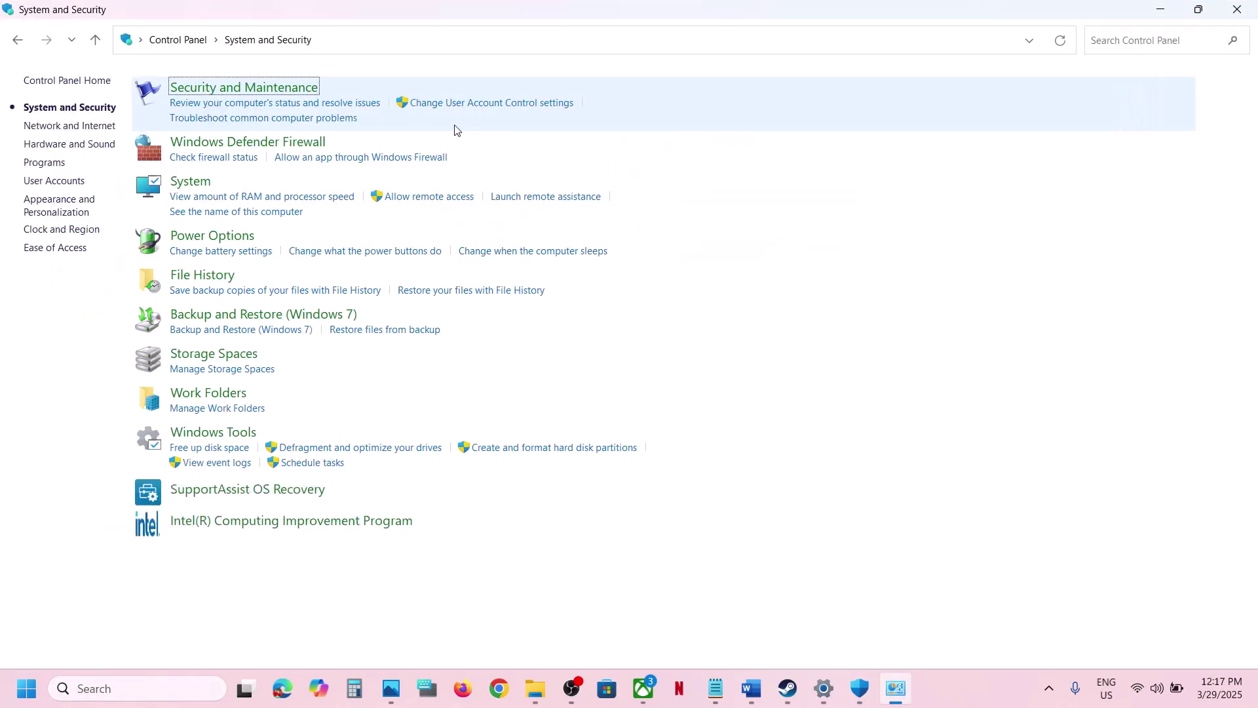
pyautogui.click(334, 146)
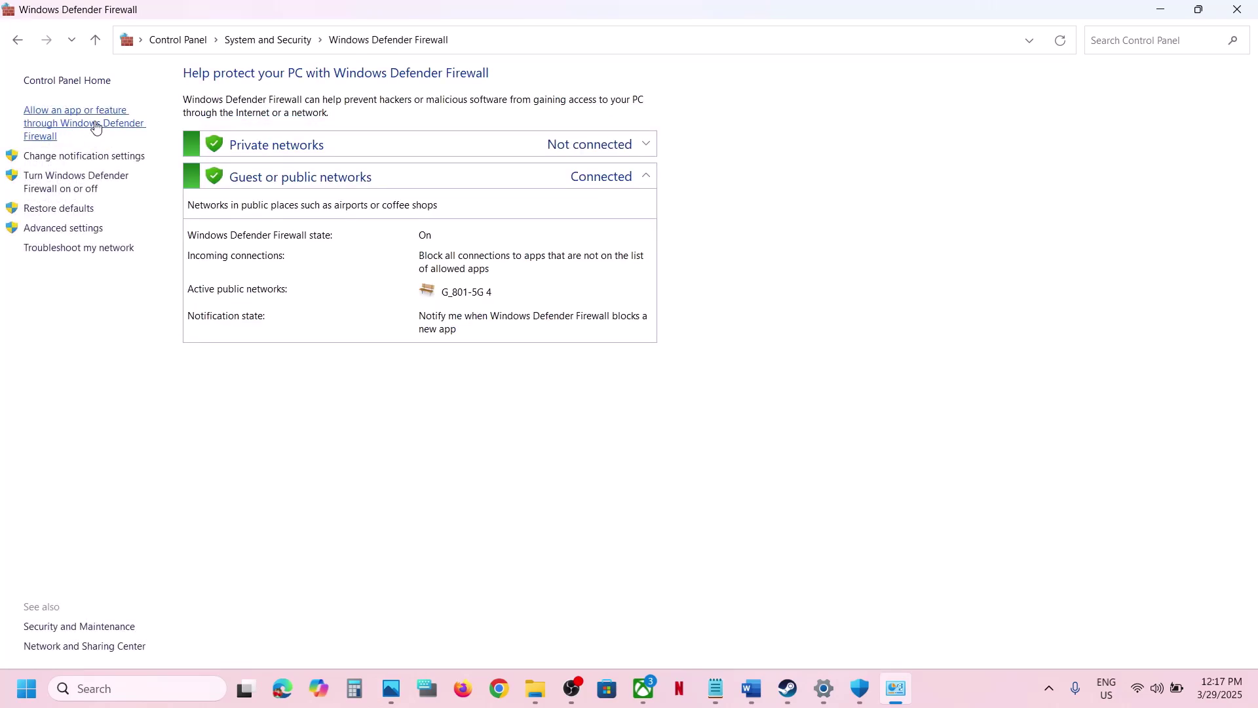
pyautogui.click(96, 126)
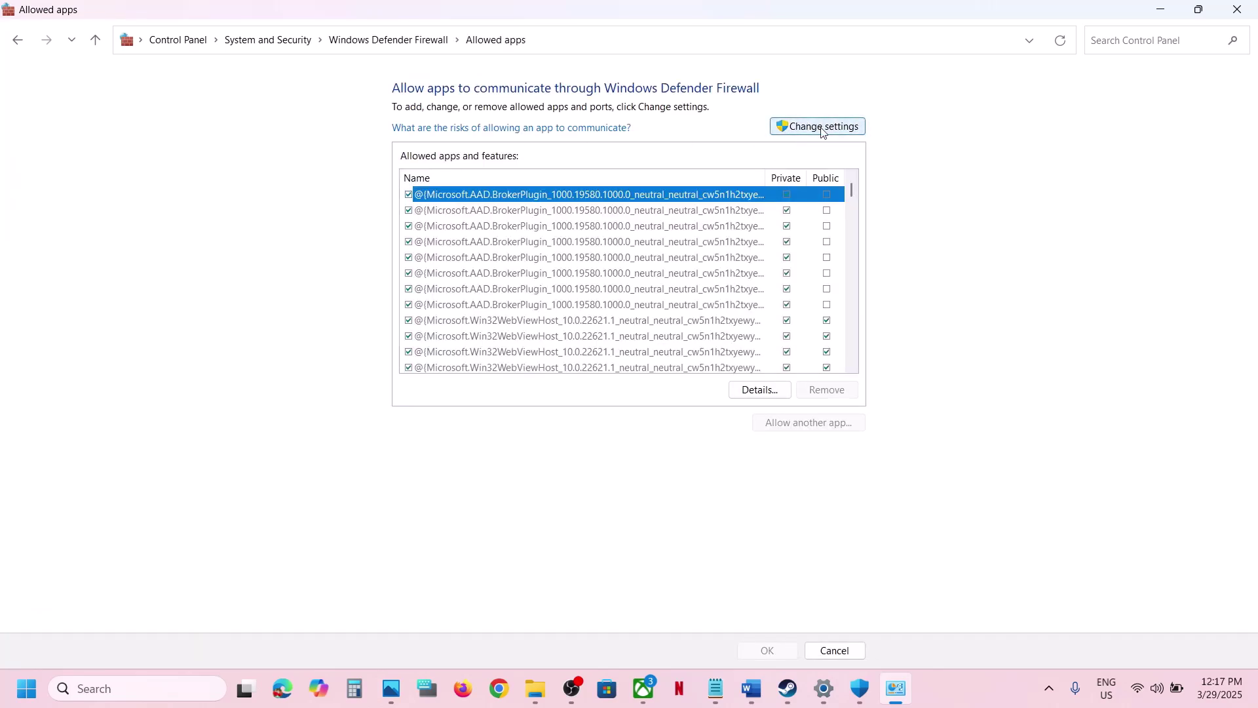
# Try to add the AI-LIMIT application from Steam's common\AI Limit folder to the firewall's allowed apps
pyautogui.click(824, 127)
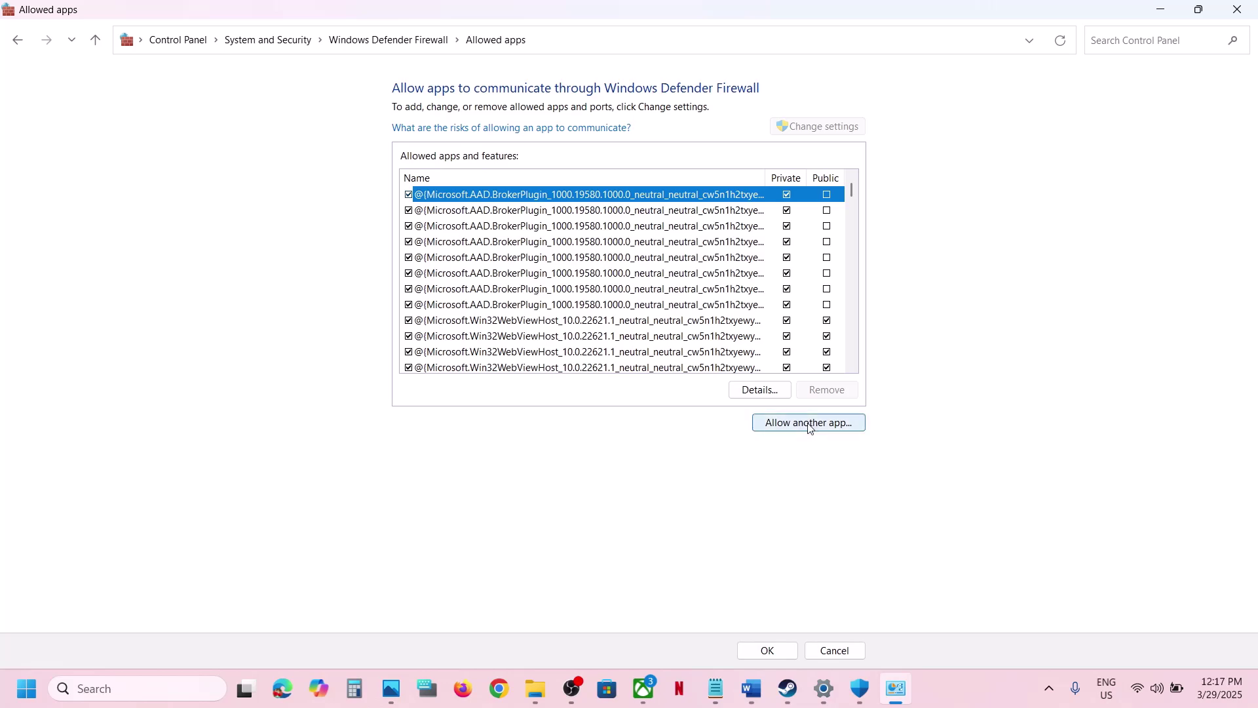
pyautogui.click(803, 424)
pyautogui.click(724, 419)
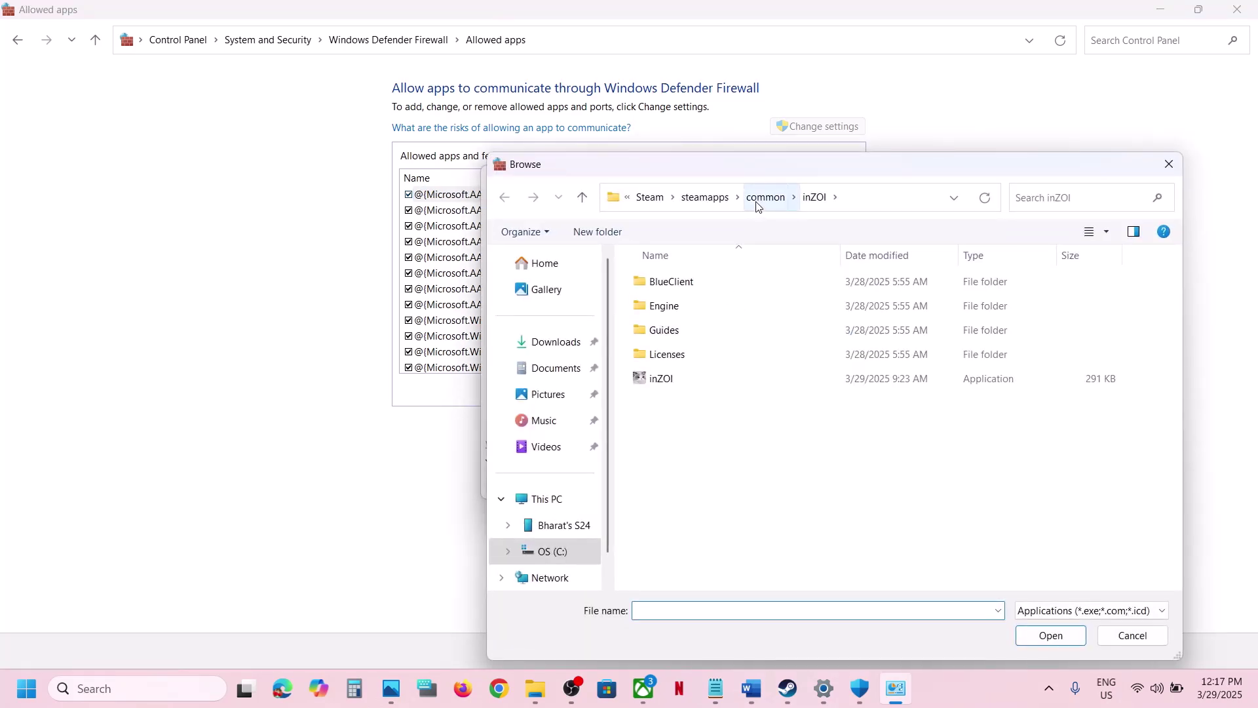
pyautogui.click(754, 204)
pyautogui.doubleClick(677, 288)
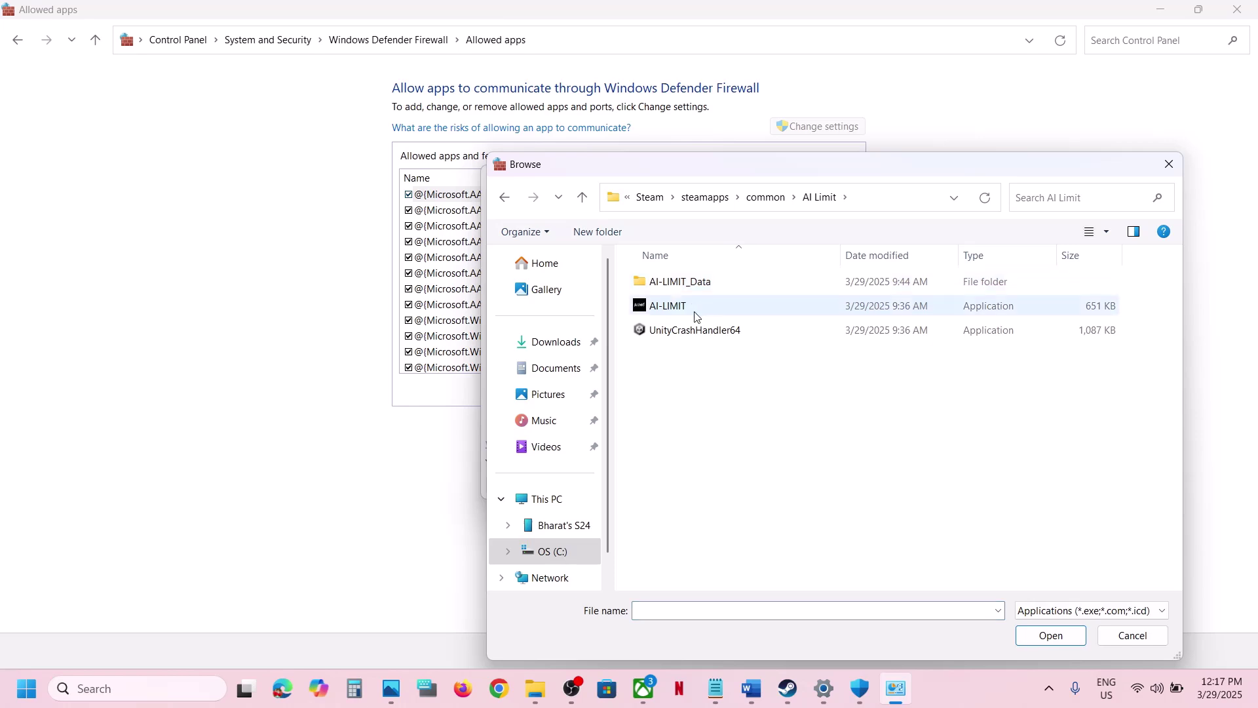
pyautogui.click(694, 314)
pyautogui.click(1040, 629)
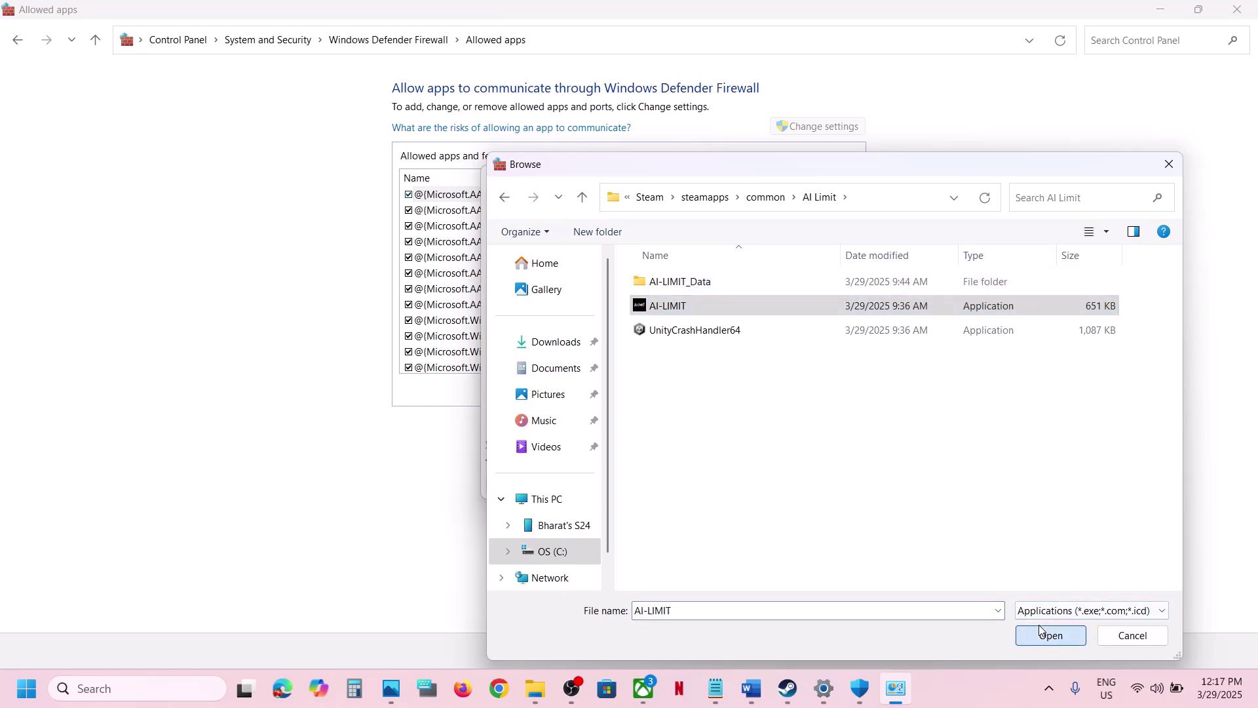
pyautogui.click(695, 489)
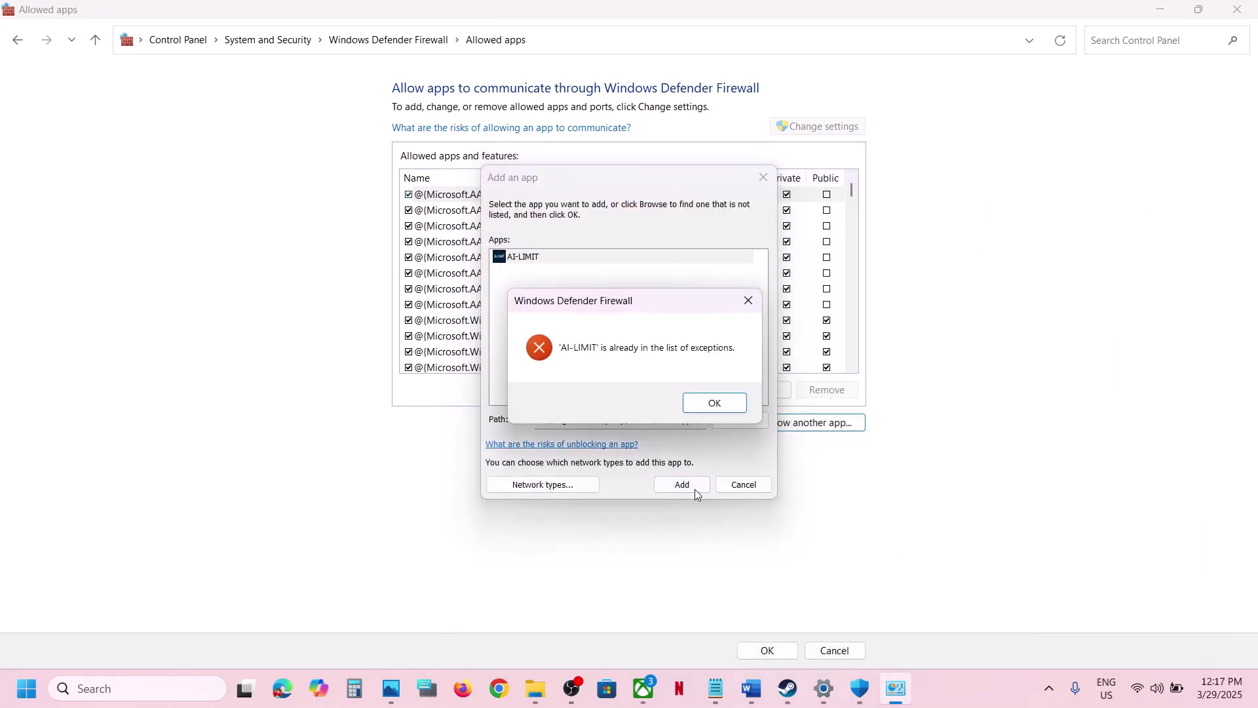
pyautogui.click(712, 400)
pyautogui.click(764, 178)
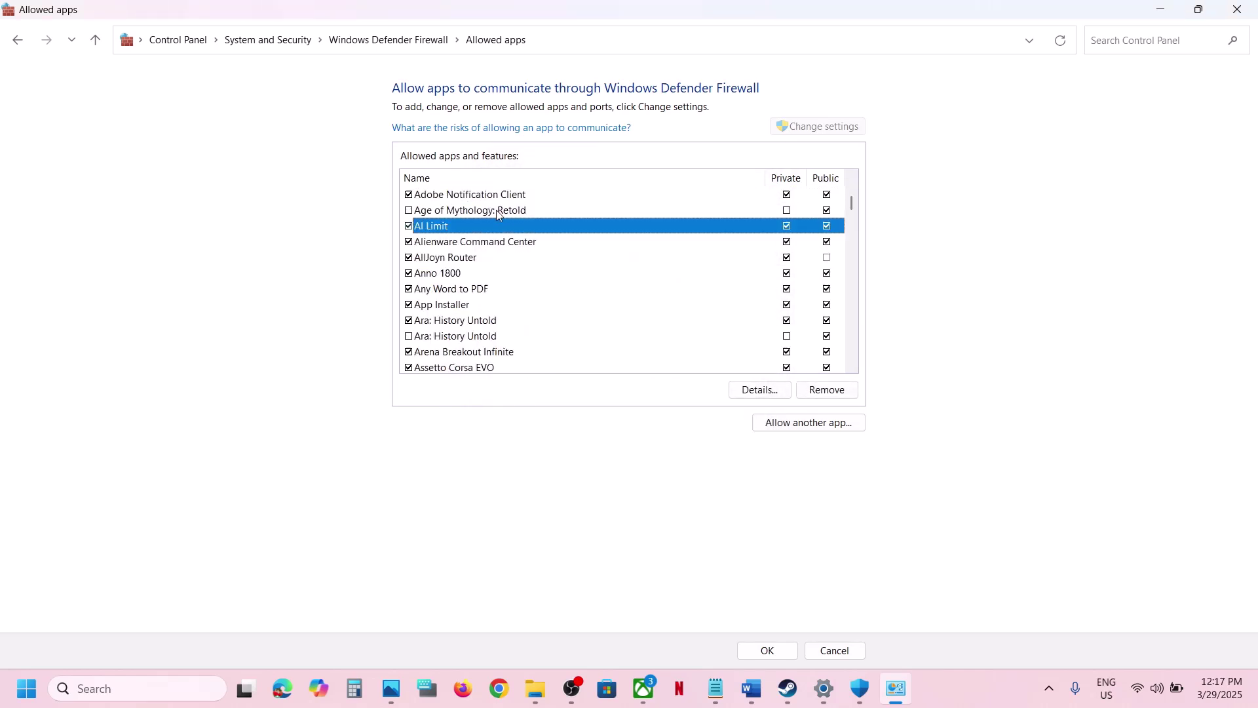
# Check the AI Limit entry in the firewall's allowed apps, then close Control Panel, Windows Security and Settings
pyautogui.click(442, 215)
pyautogui.click(442, 228)
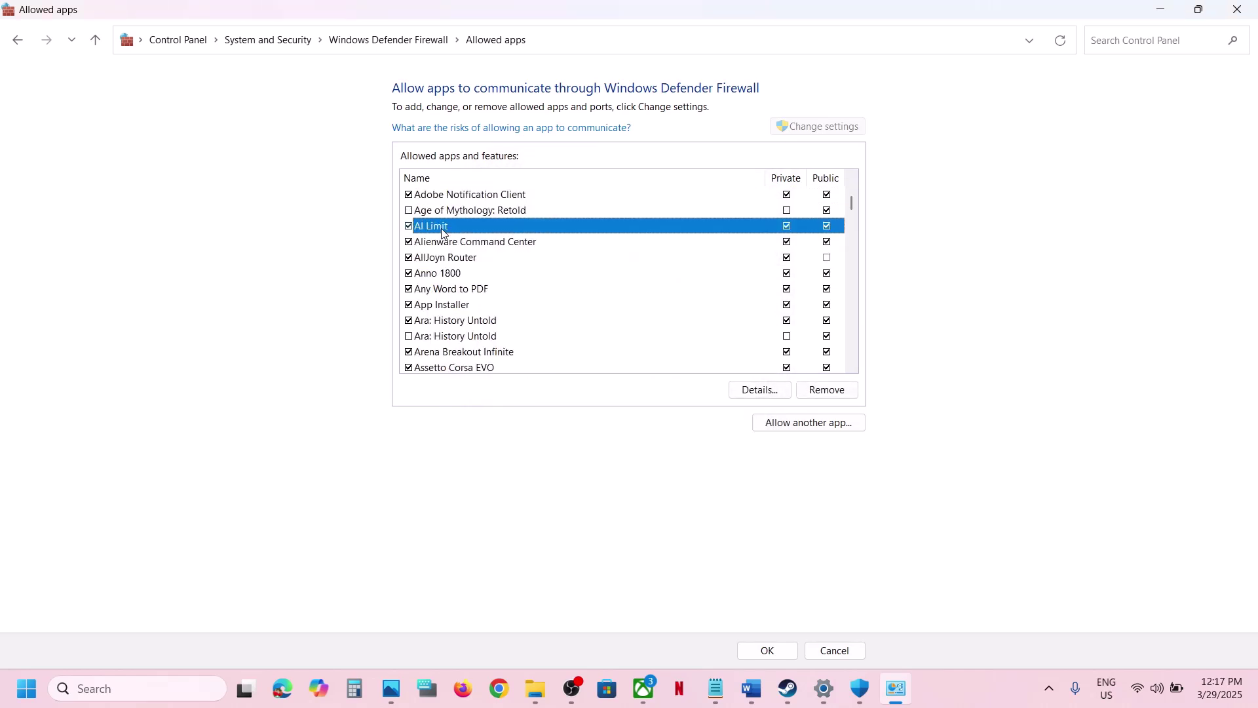
pyautogui.click(1238, 9)
pyautogui.click(1241, 15)
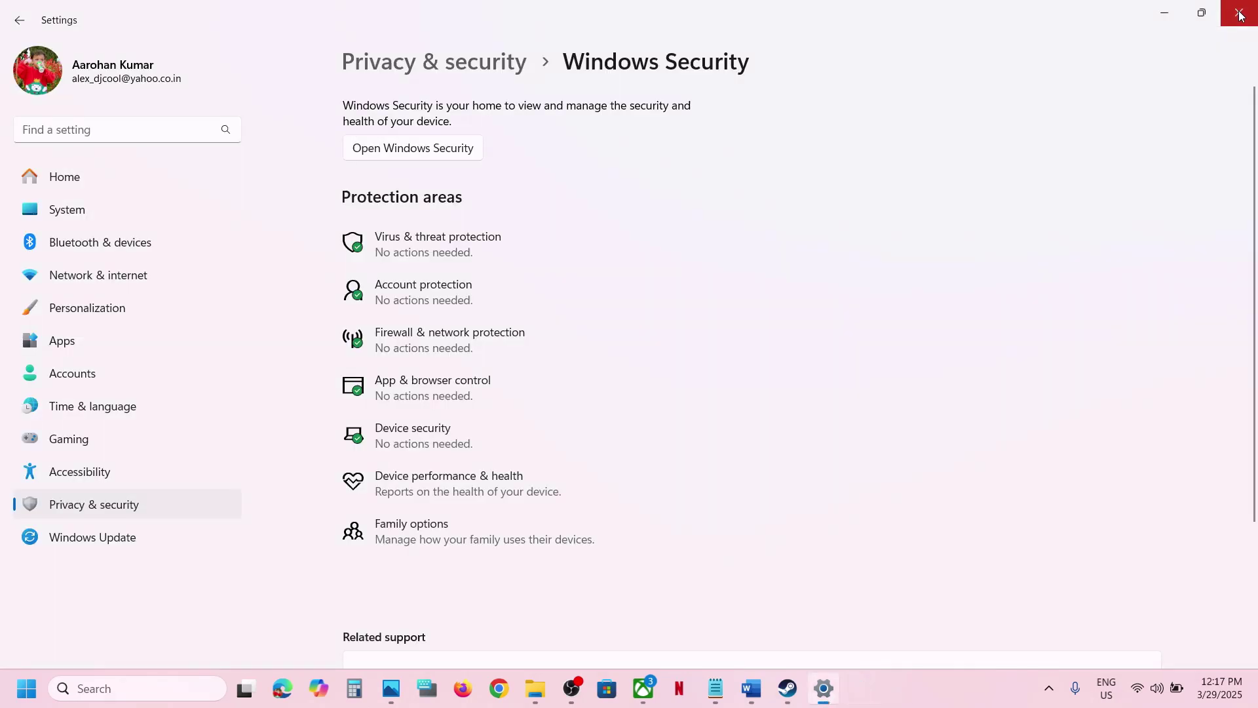
pyautogui.click(1241, 15)
# Highlight Step 7's instruction in the Word document to rename or delete the save game files, including its backup and lost-progress note
pyautogui.scroll(-4, 508, 373)
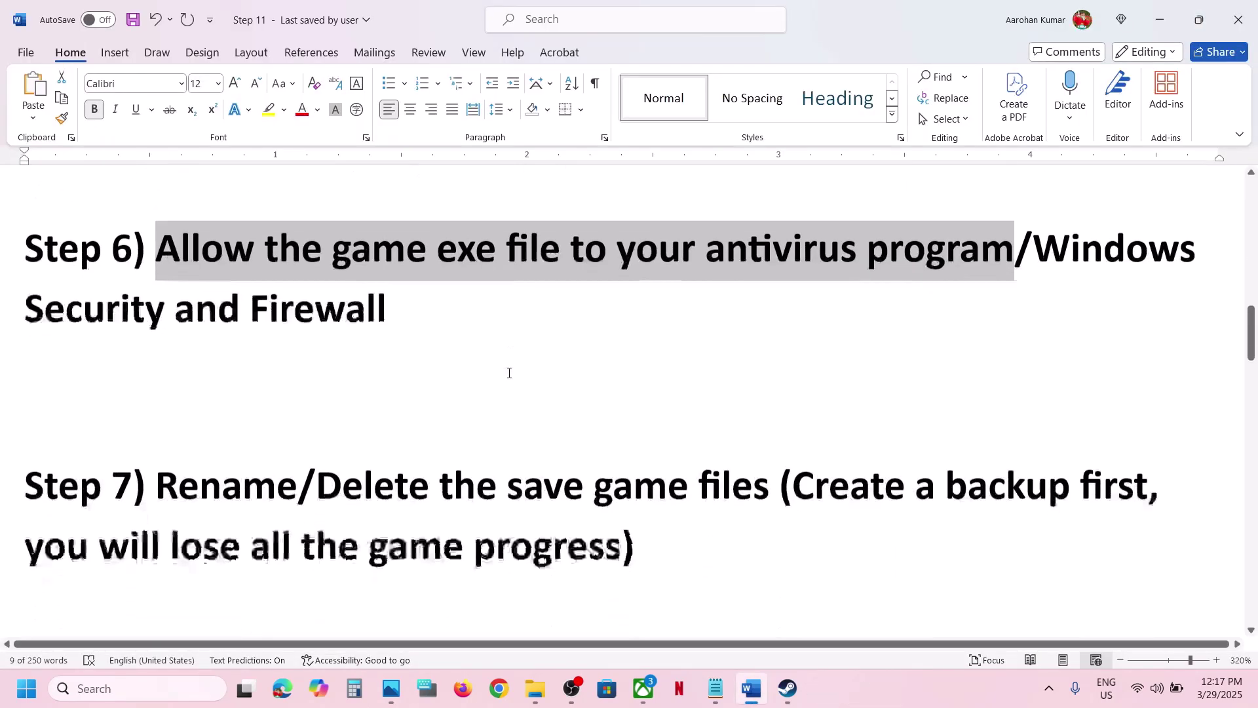
pyautogui.moveTo(157, 416); pyautogui.dragTo(764, 412)
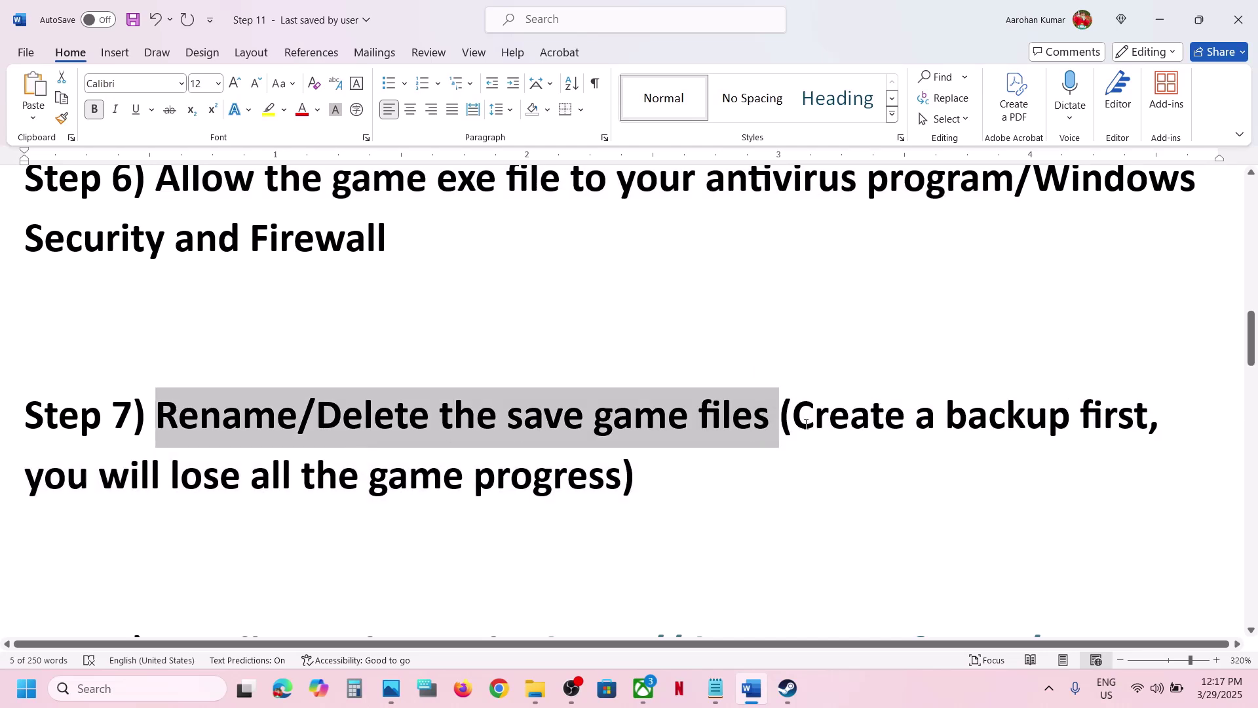
pyautogui.moveTo(795, 418); pyautogui.dragTo(1147, 419)
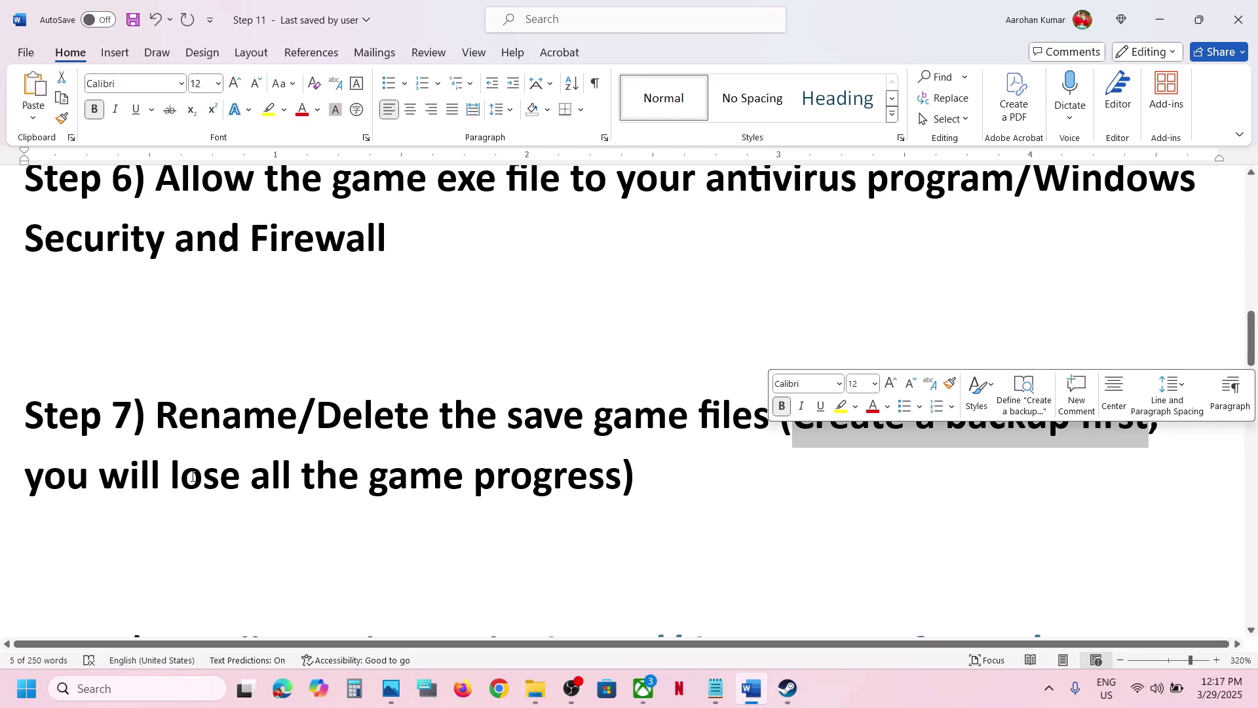
pyautogui.moveTo(40, 477); pyautogui.dragTo(592, 493)
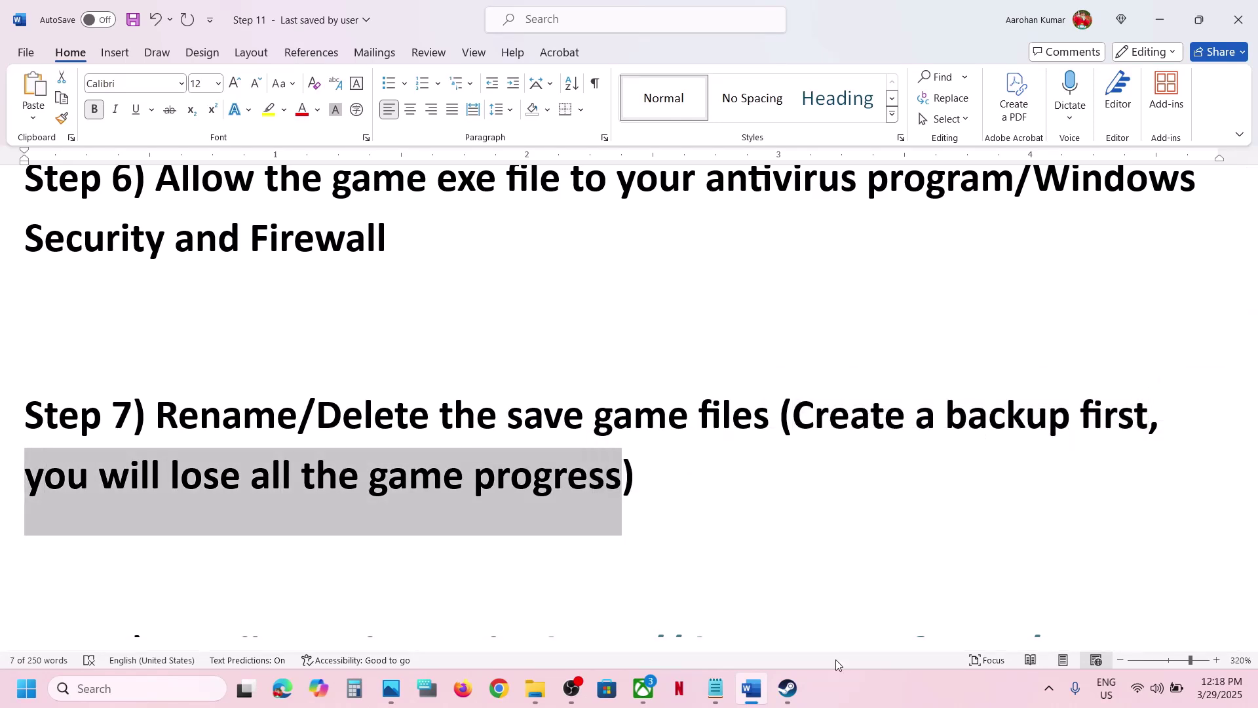
pyautogui.moveTo(535, 688)
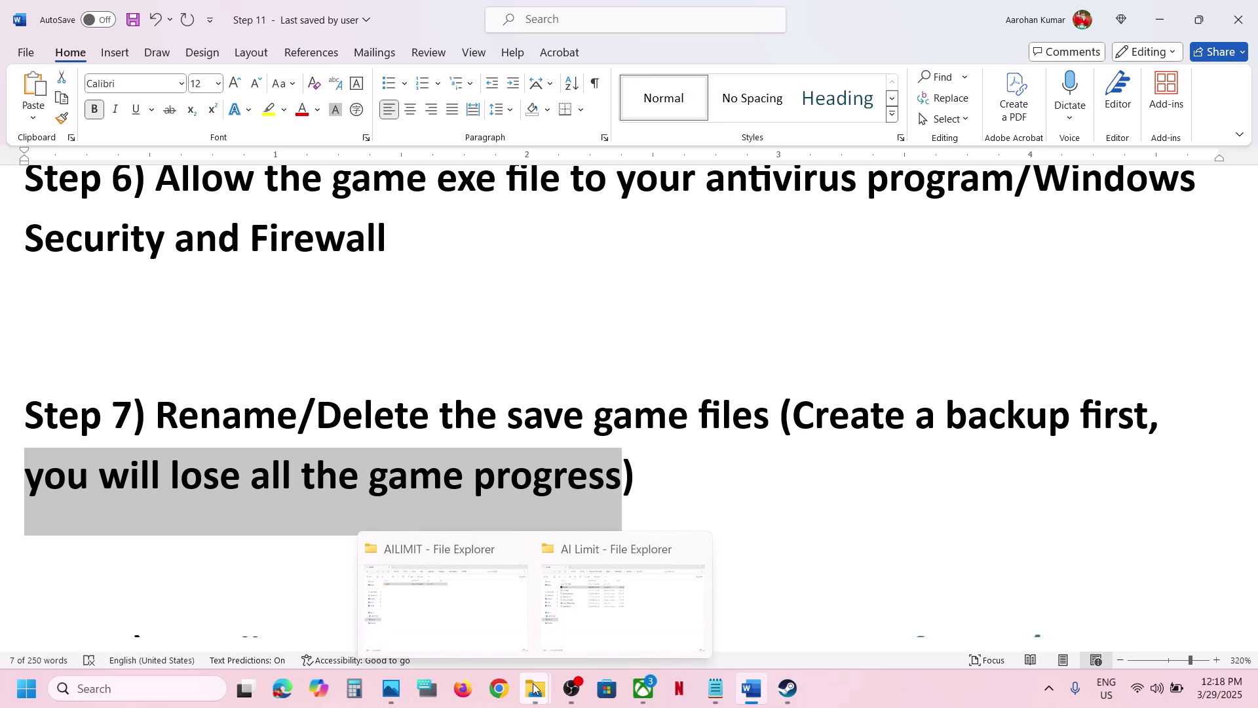
pyautogui.click(642, 588)
pyautogui.hotkey('alt', 'Tab')
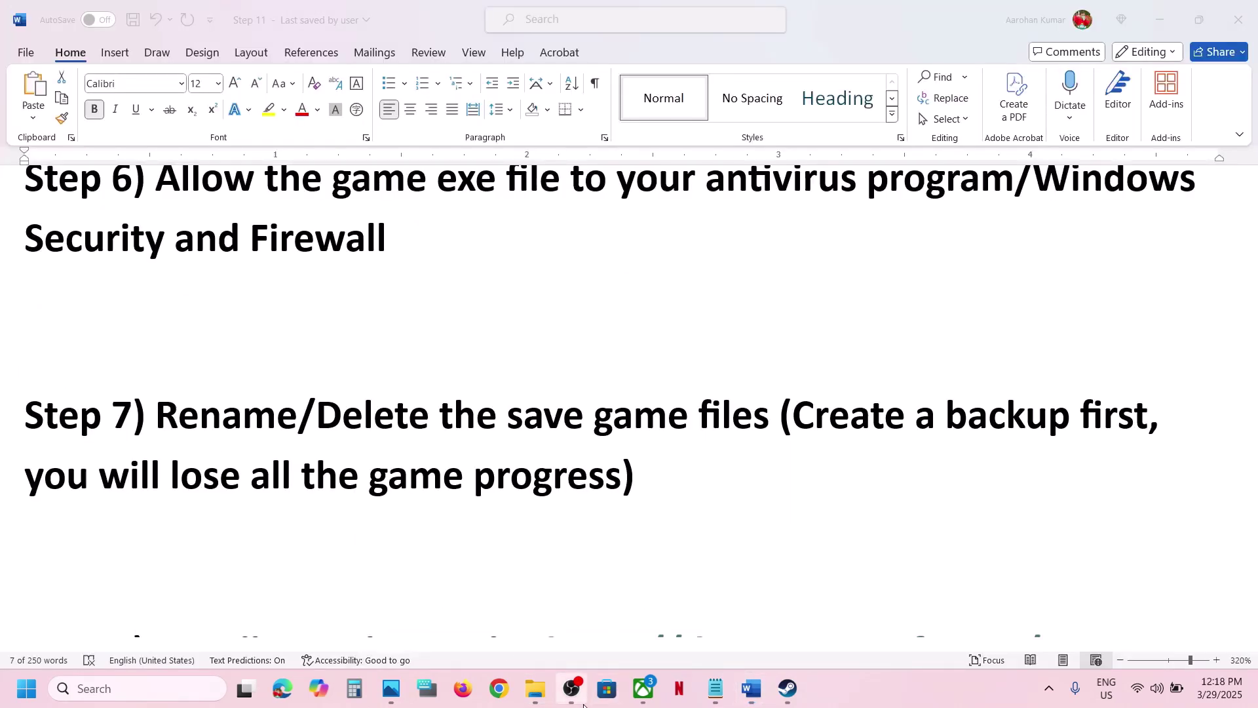
# Switch to File Explorer and browse to the user's profile folder under Users on the C: drive
pyautogui.moveTo(541, 697)
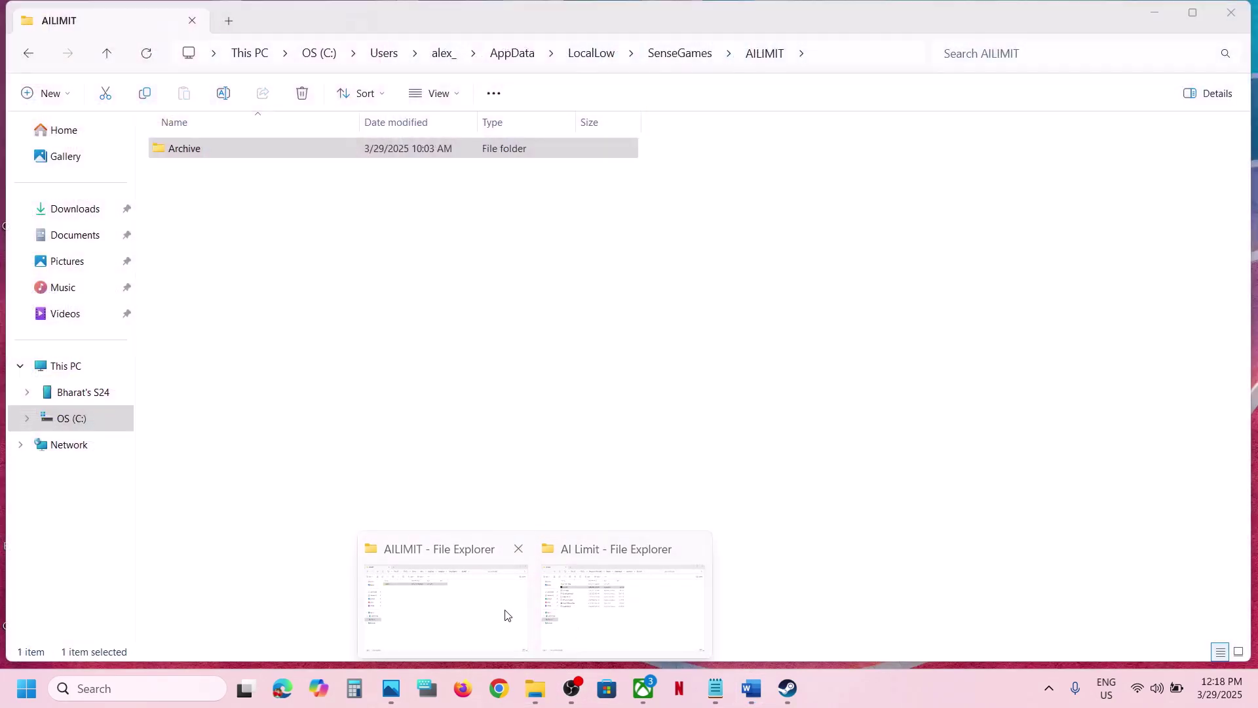
pyautogui.click(505, 612)
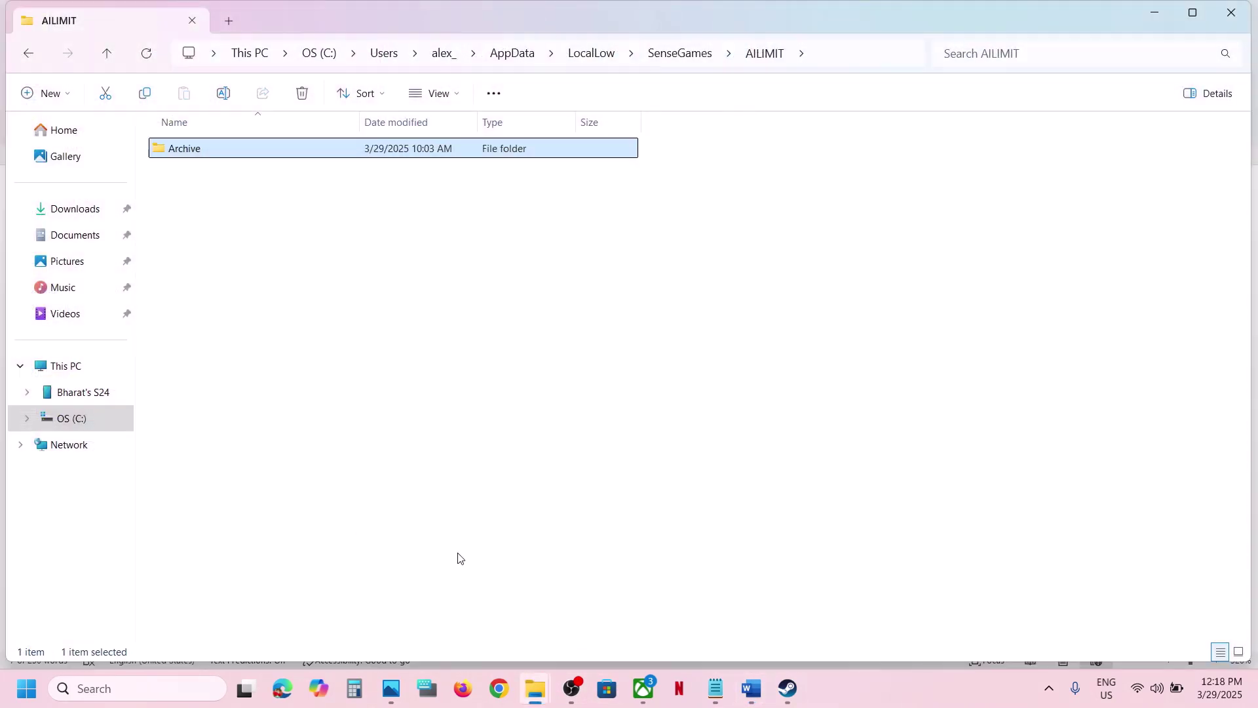
pyautogui.click(86, 367)
pyautogui.doubleClick(422, 164)
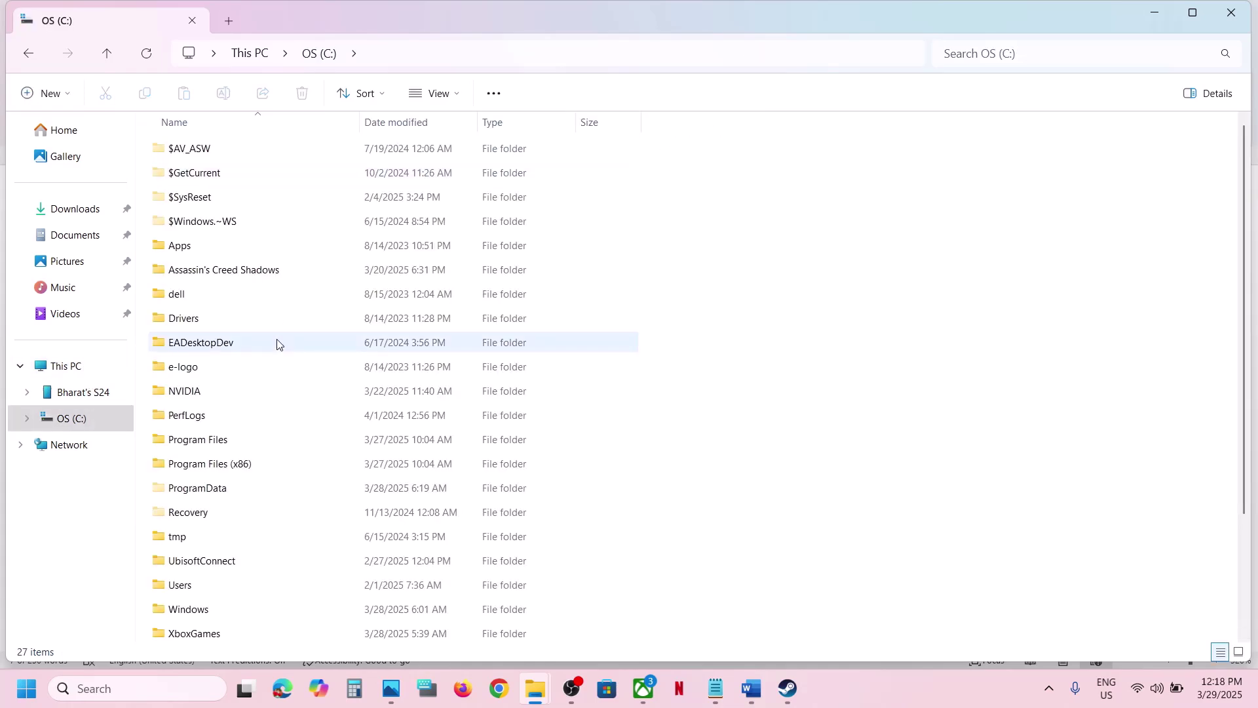
pyautogui.scroll(-2, 276, 343)
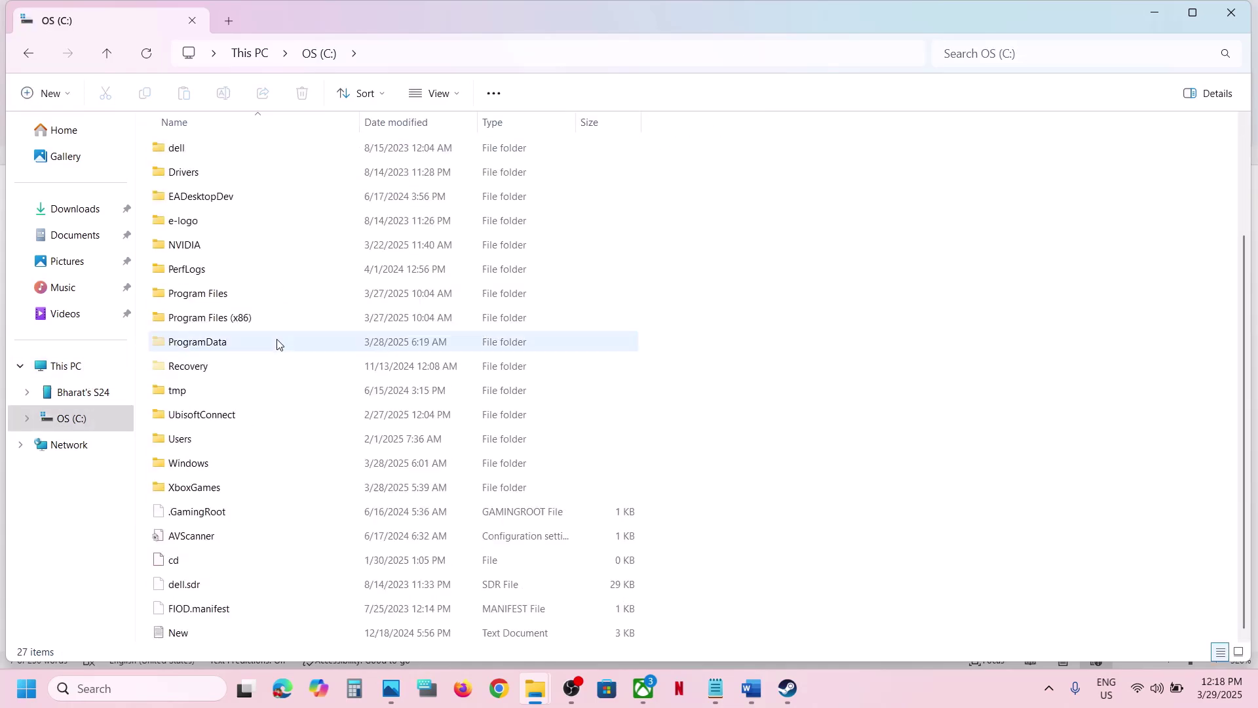
pyautogui.doubleClick(202, 443)
pyautogui.doubleClick(223, 160)
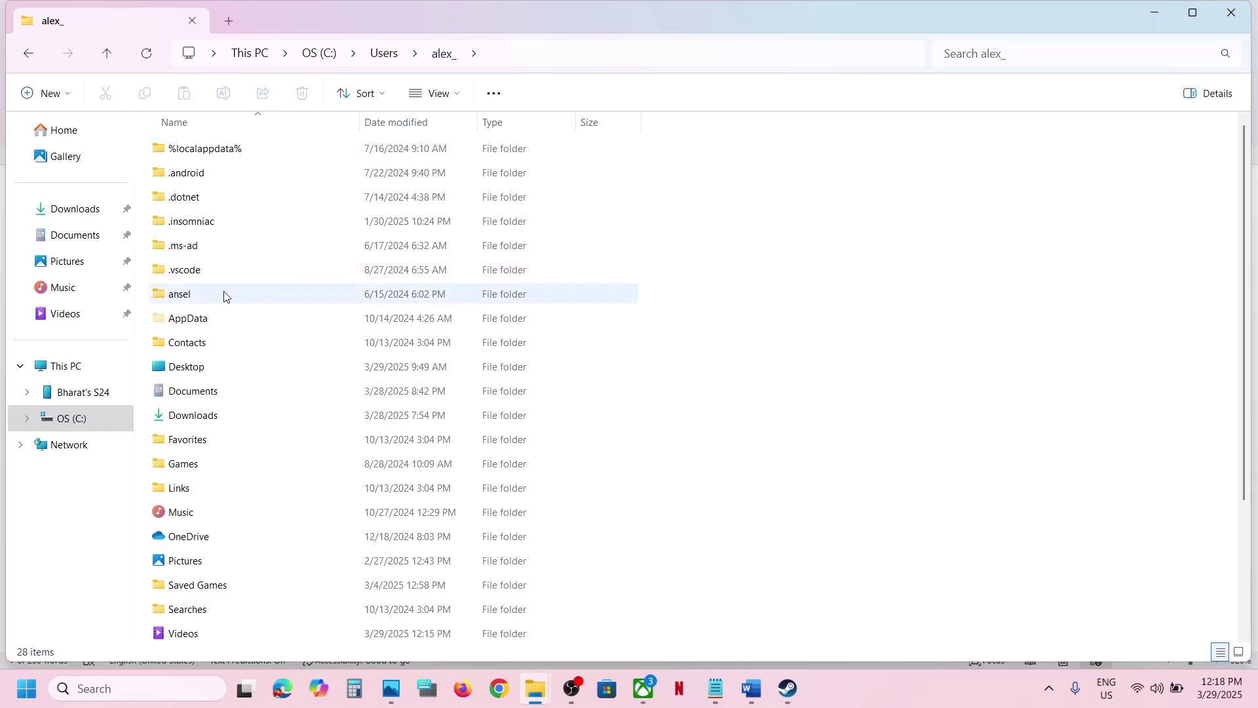
# Check that hidden items are set to show in File Explorer, then open the AppData folder
pyautogui.click(192, 321)
pyautogui.click(437, 93)
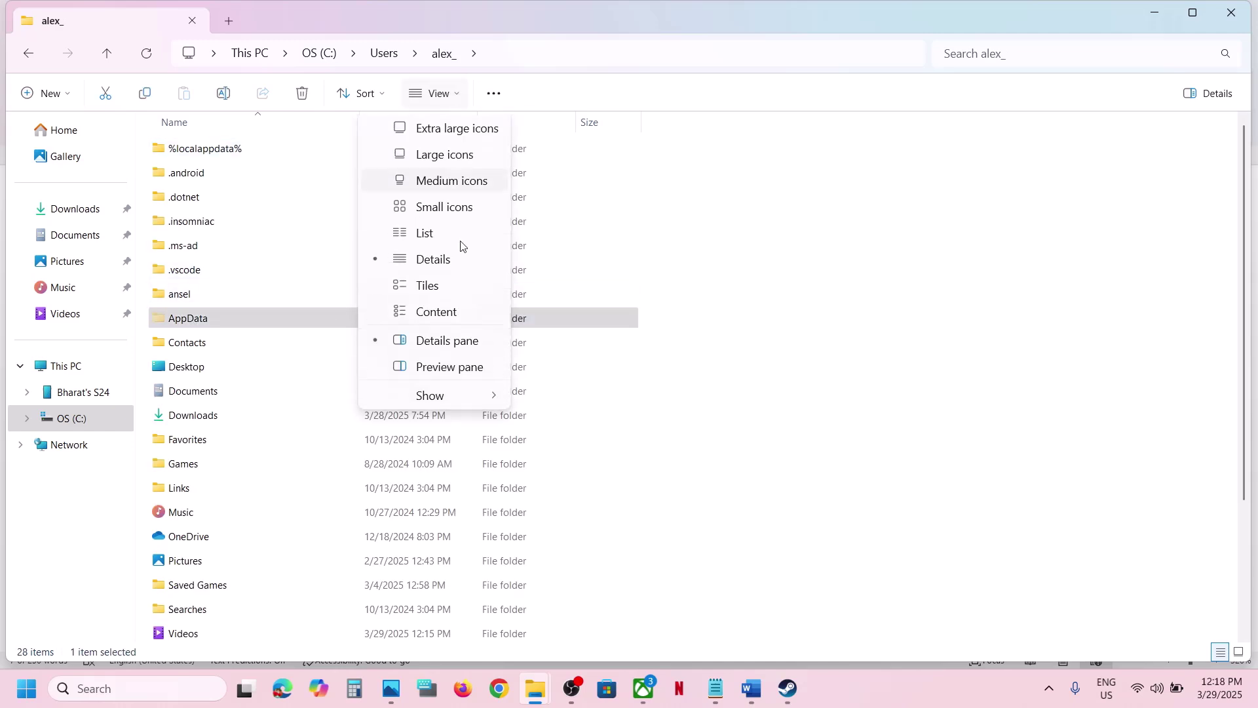
pyautogui.moveTo(432, 401)
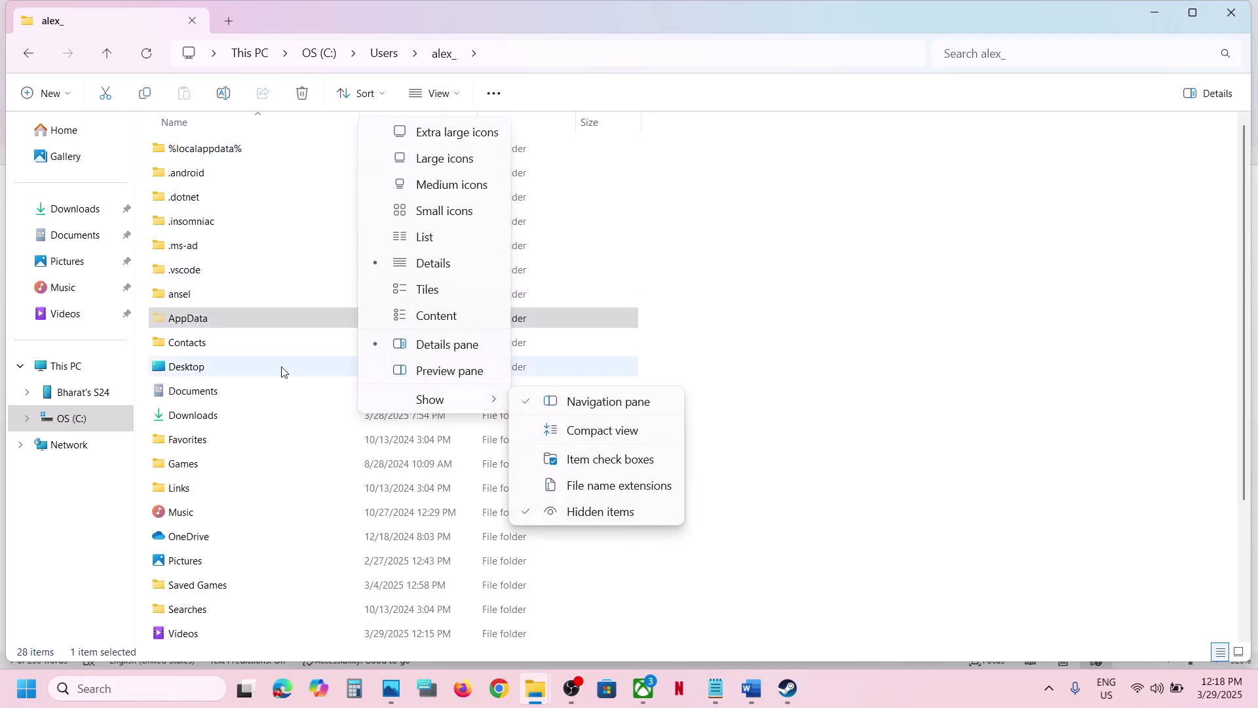
pyautogui.doubleClick(238, 323)
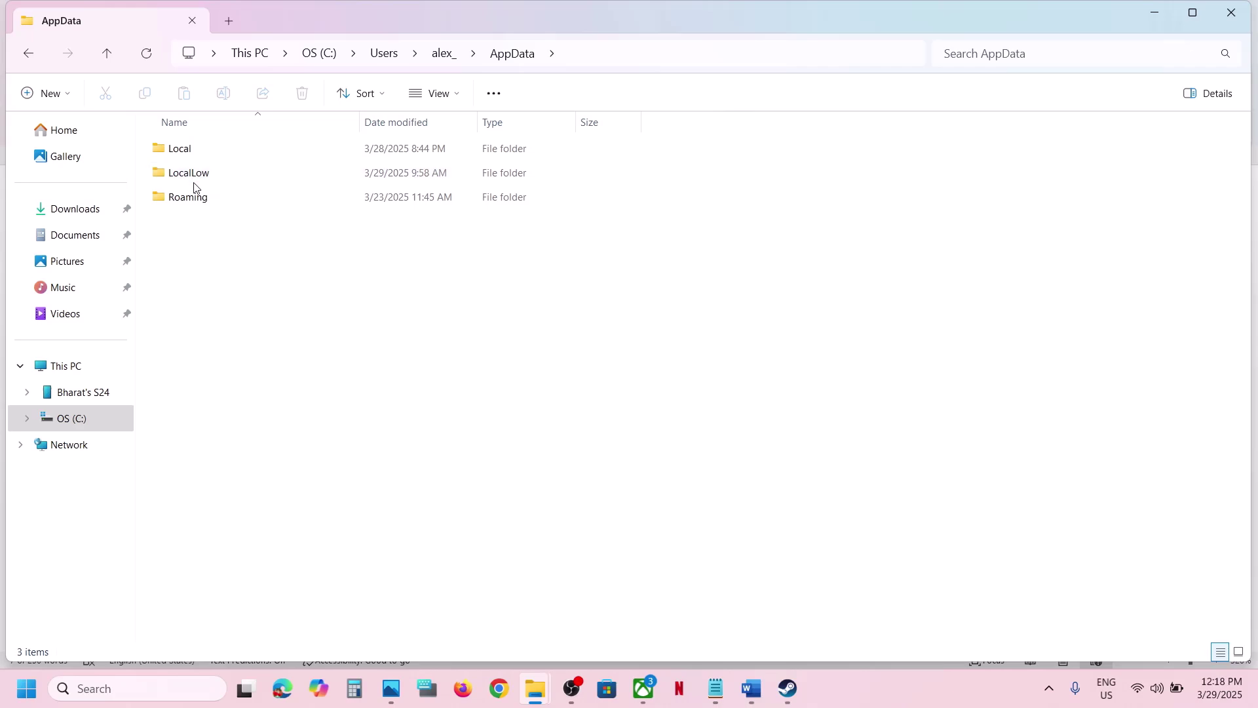
# Open the LocalLow folder and locate the SenseGames folder
pyautogui.doubleClick(191, 178)
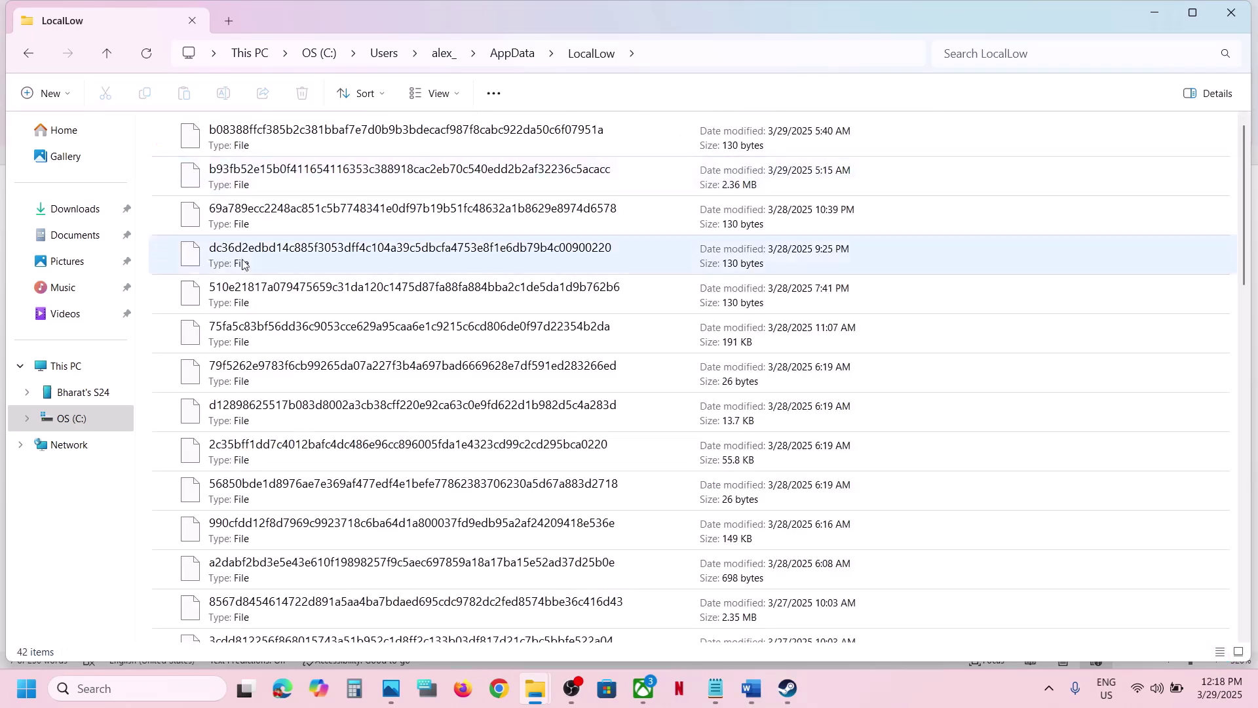
pyautogui.scroll(-4, 255, 296)
pyautogui.scroll(-5, 254, 296)
pyautogui.scroll(2, 254, 296)
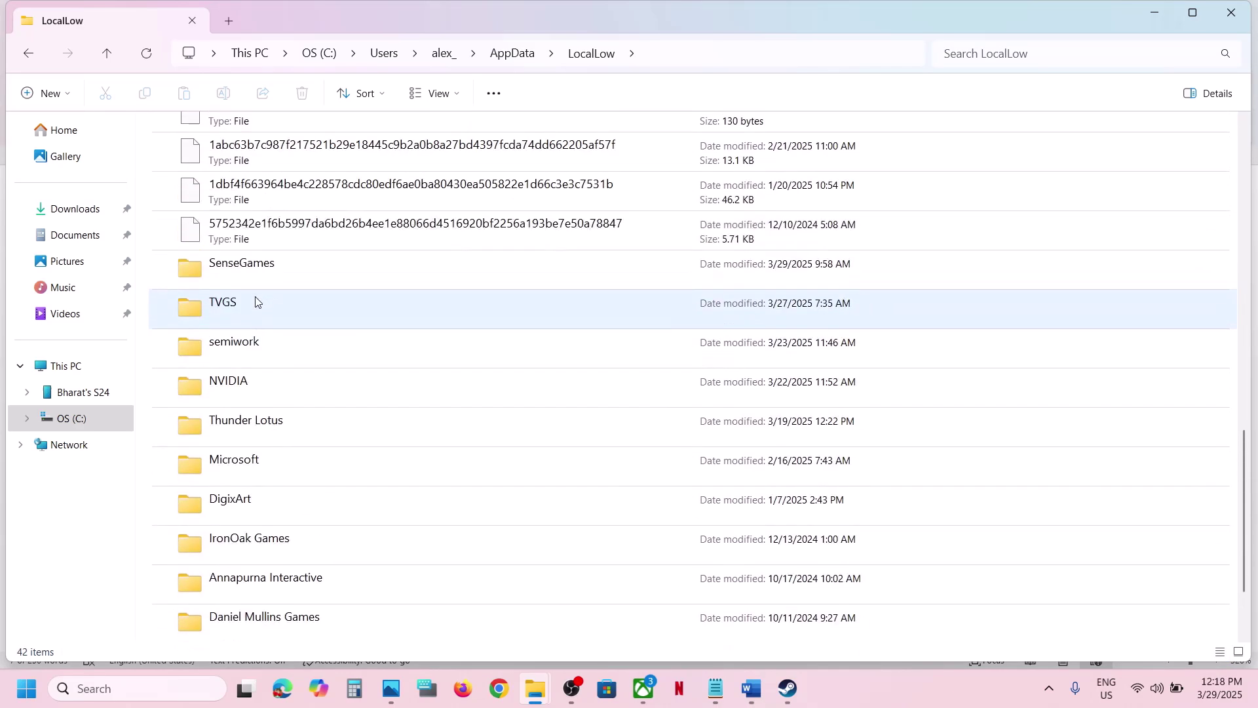
# Copy the SenseGames folder to the desktop as a backup and place it below the inZOI folder
pyautogui.click(287, 352)
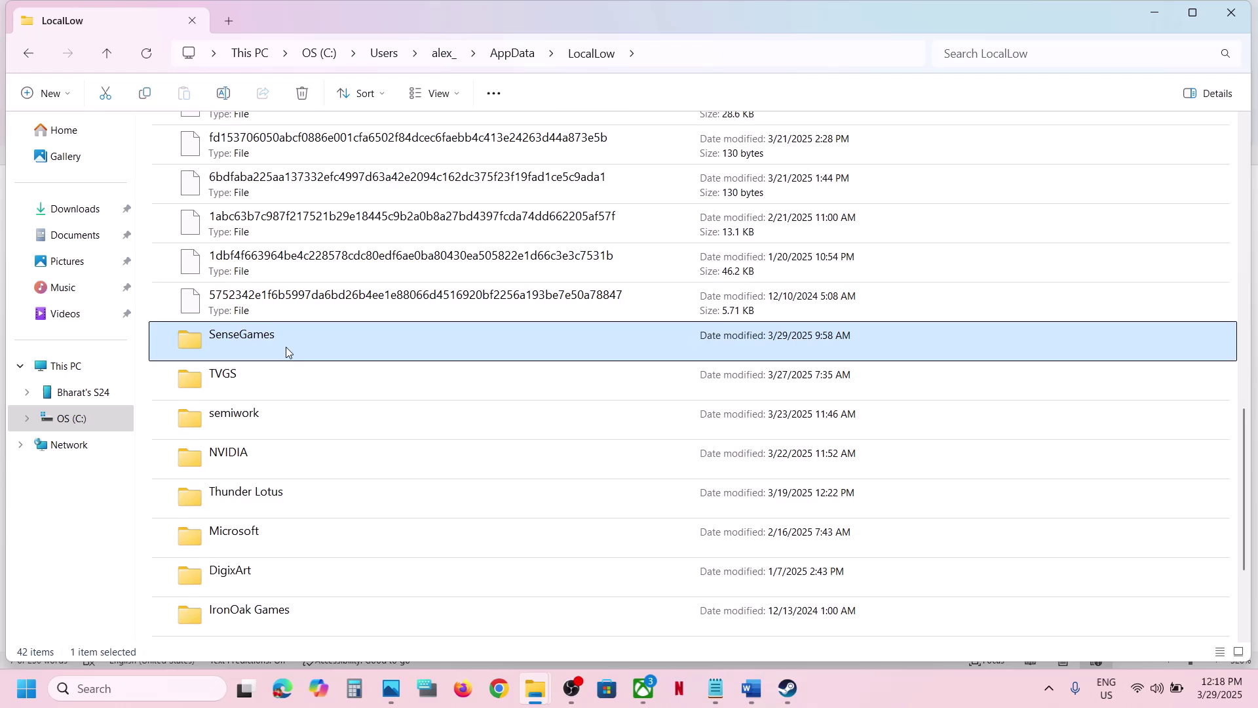
pyautogui.rightClick(286, 352)
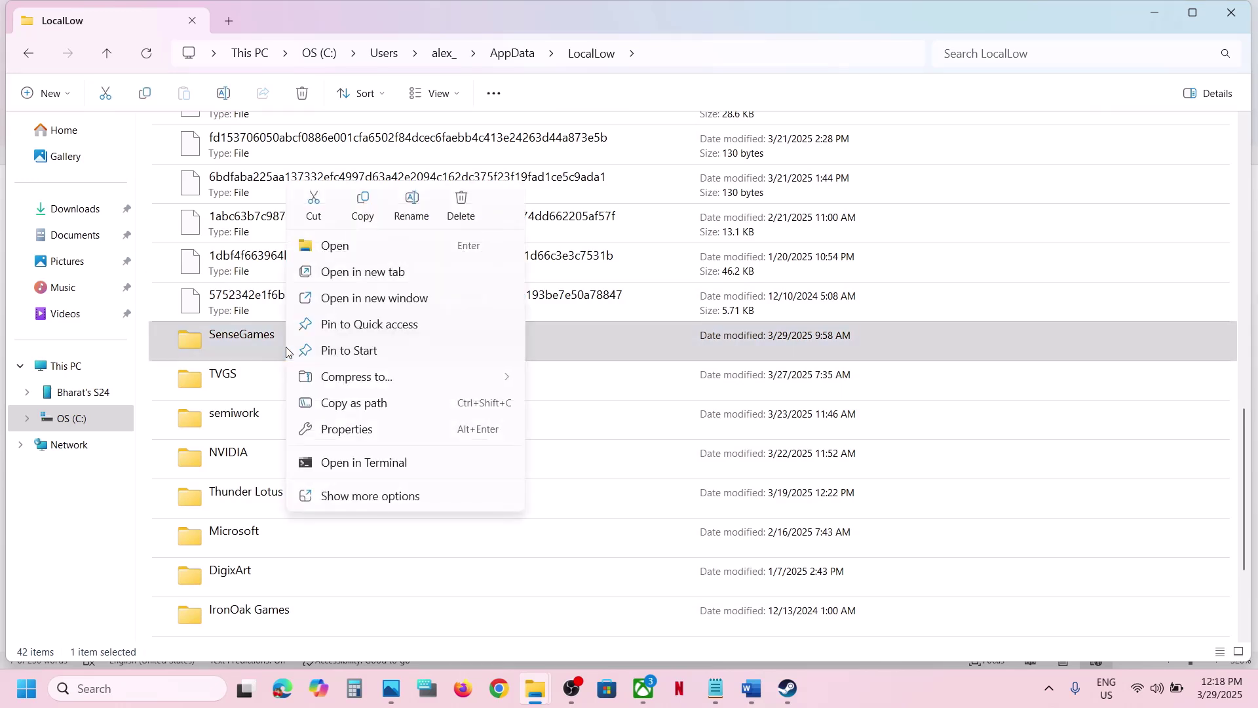
pyautogui.click(367, 208)
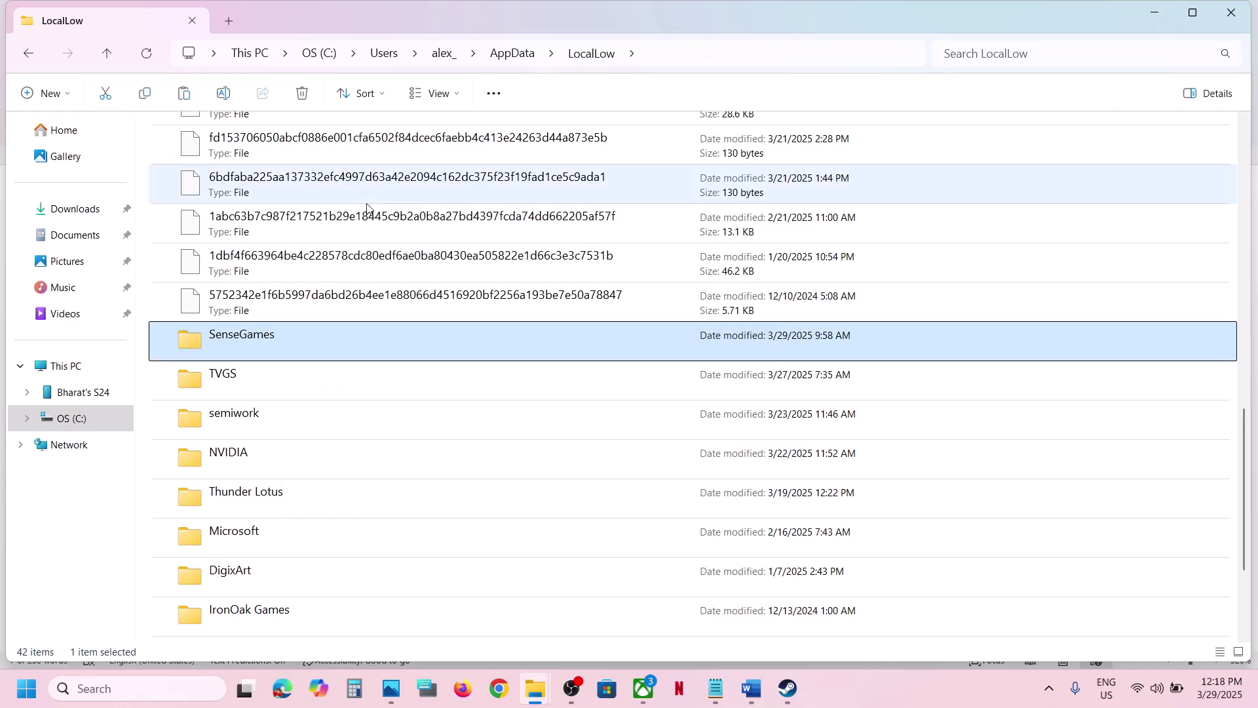
pyautogui.press('super+d')
pyautogui.hotkey('ctrl', 'v')
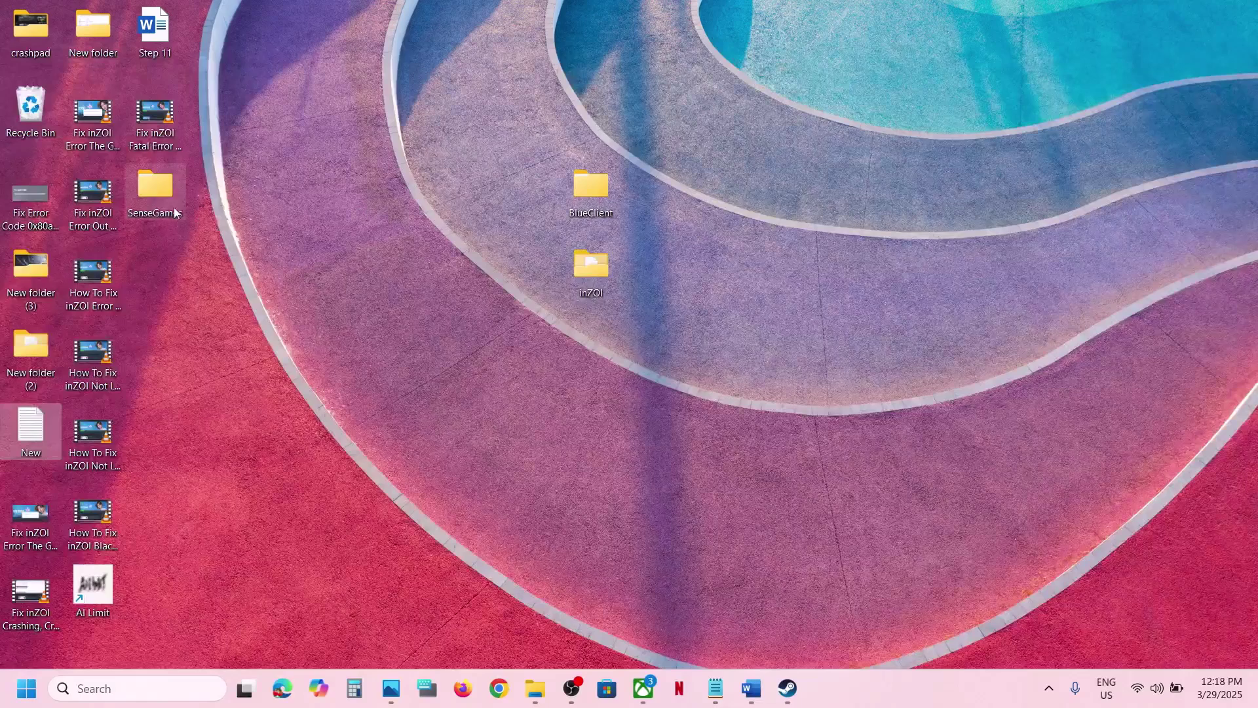
pyautogui.moveTo(168, 204); pyautogui.dragTo(599, 350)
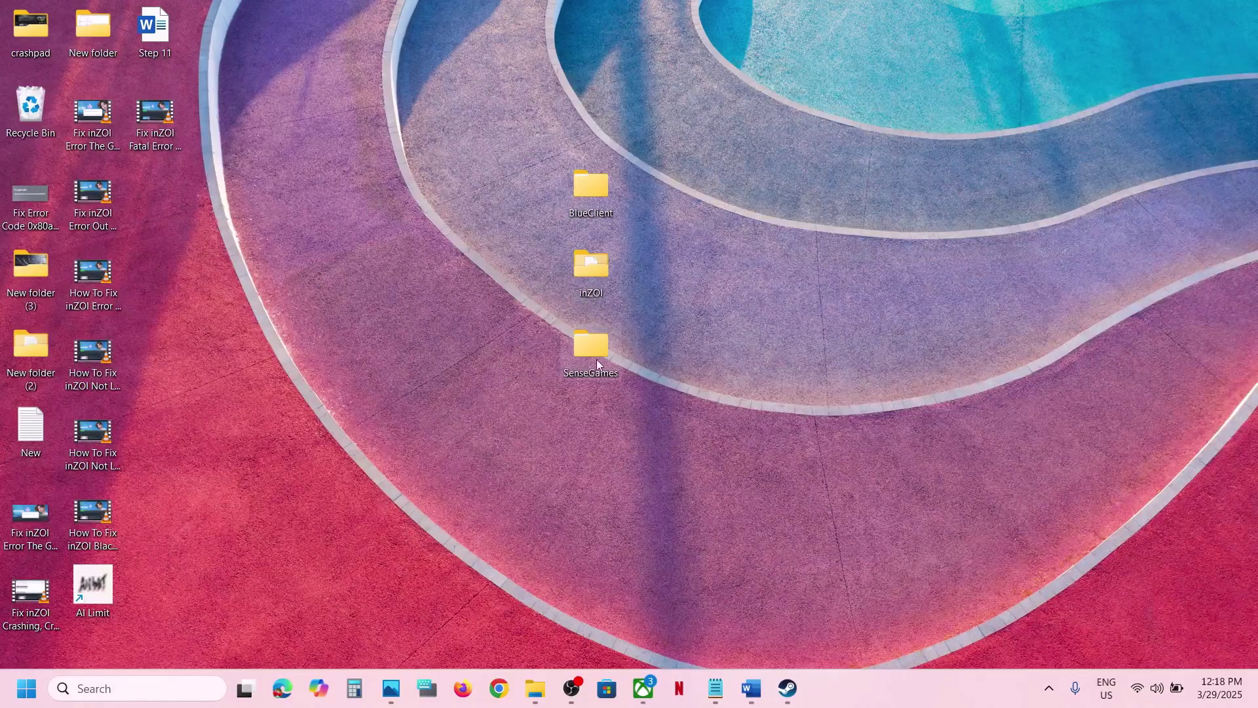
# Rename the original SenseGames folder in LocalLow to SenseGames.old
pyautogui.moveTo(532, 687)
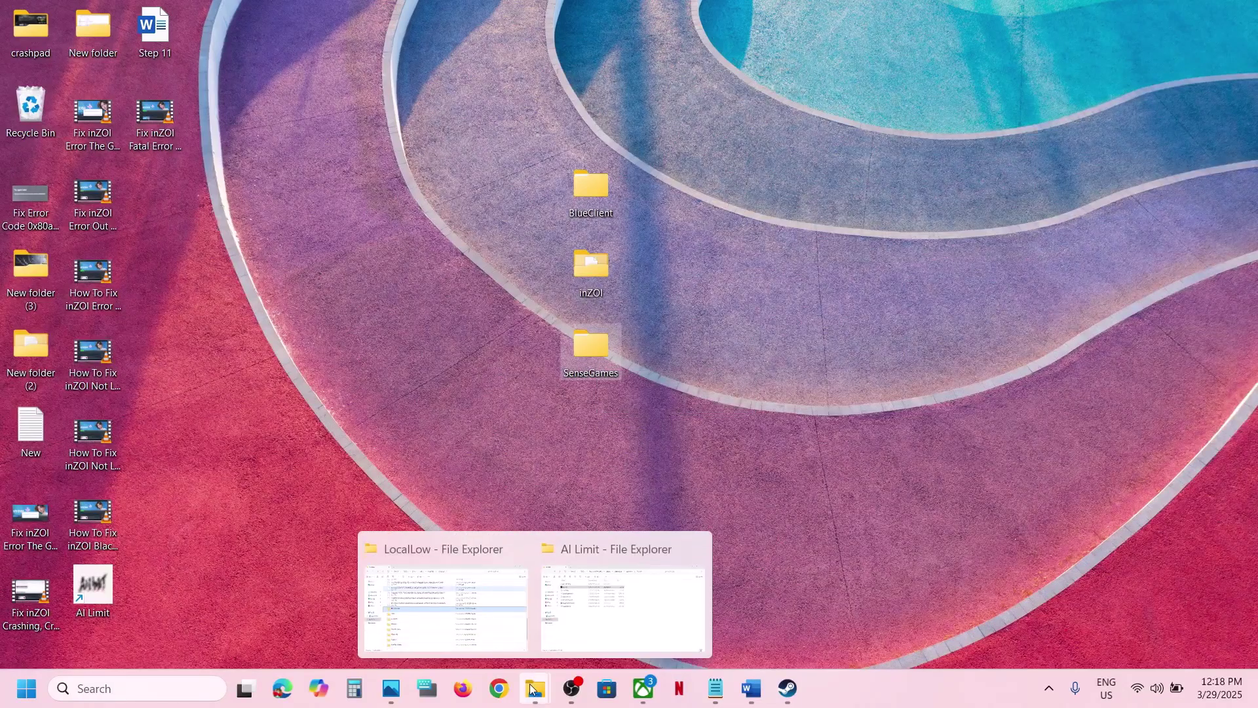
pyautogui.click(602, 613)
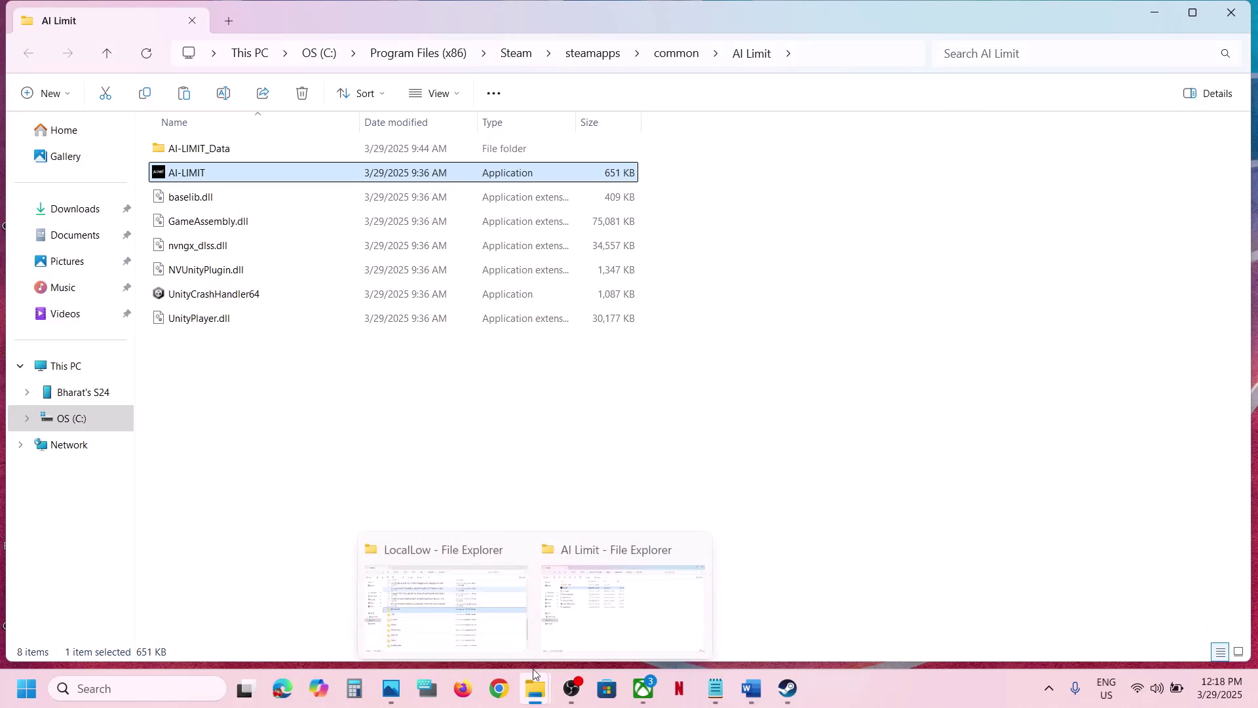
pyautogui.click(481, 626)
pyautogui.rightClick(253, 341)
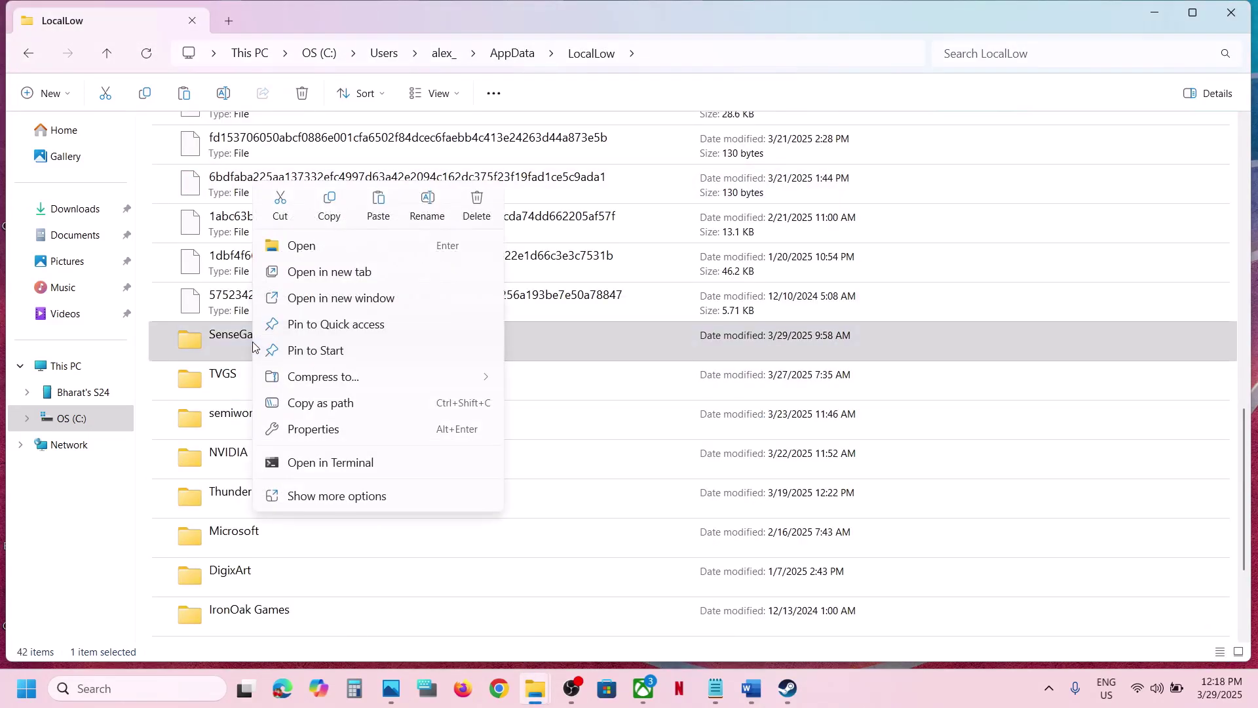
pyautogui.click(433, 200)
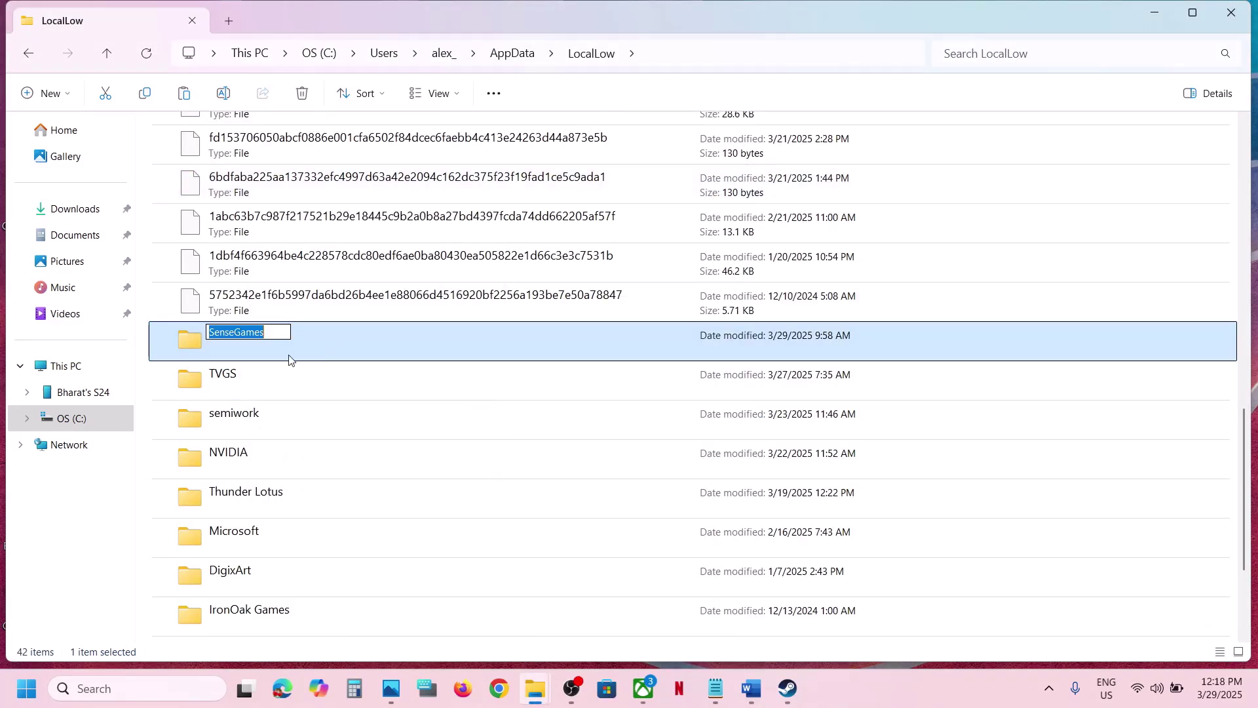
pyautogui.click(275, 333)
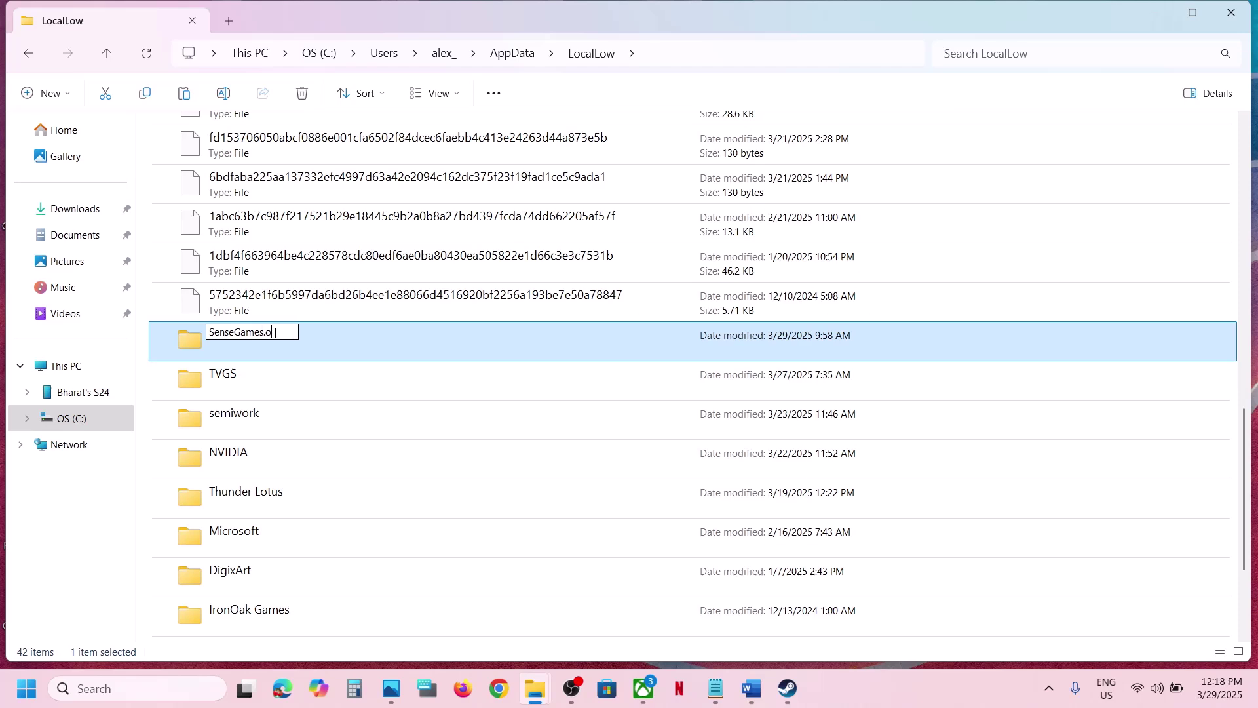
pyautogui.write('.old')
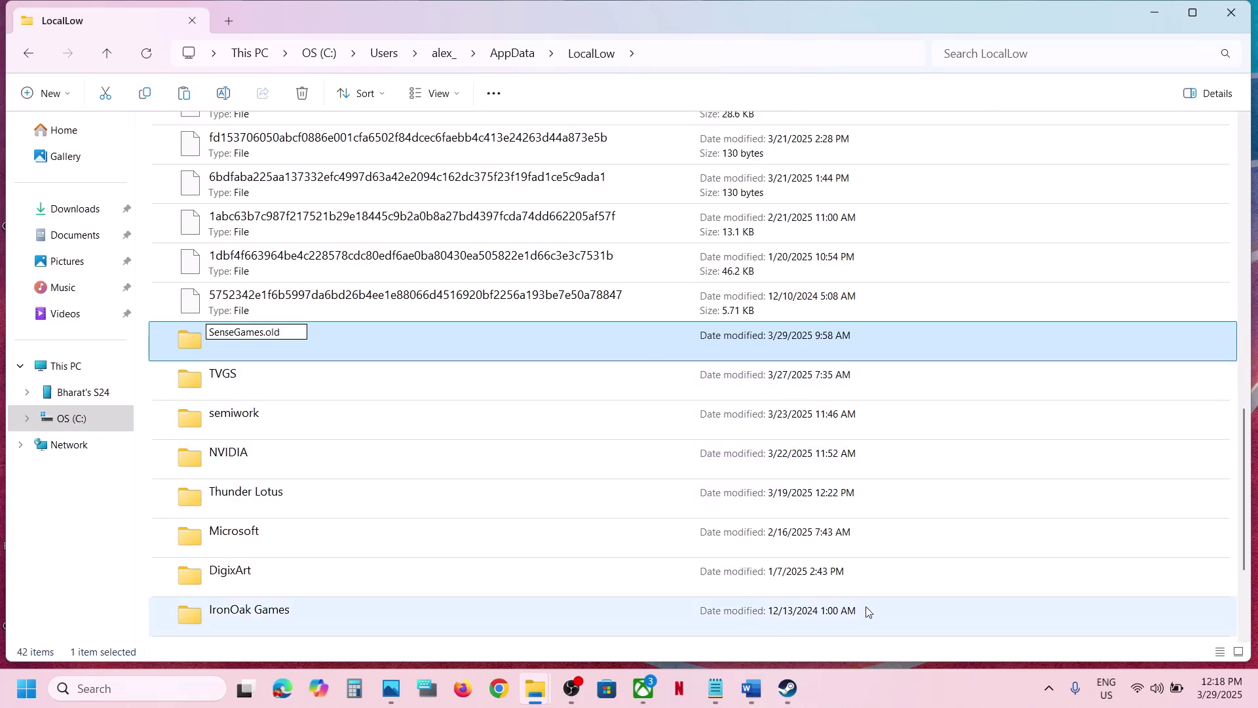
pyautogui.click(867, 611)
# Bring up AI Limit's library page in Steam, then return to the troubleshooting steps in the Word document
pyautogui.click(787, 688)
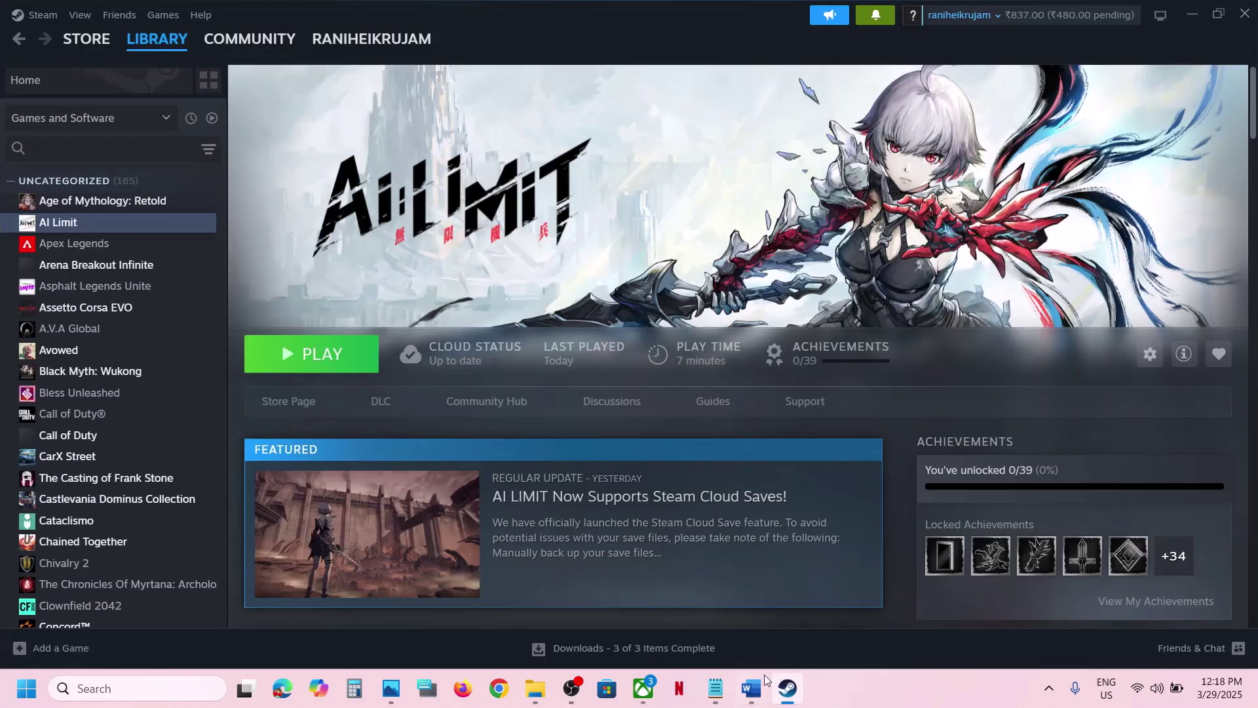
pyautogui.click(755, 696)
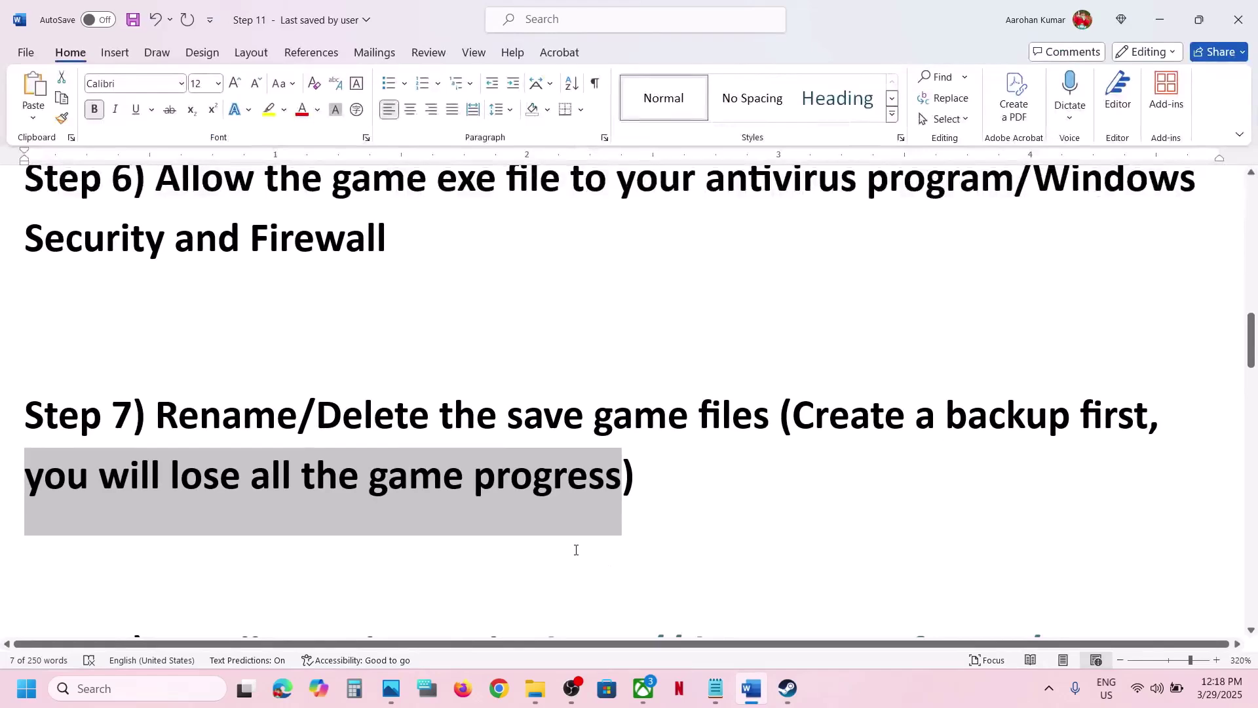
pyautogui.click(903, 687)
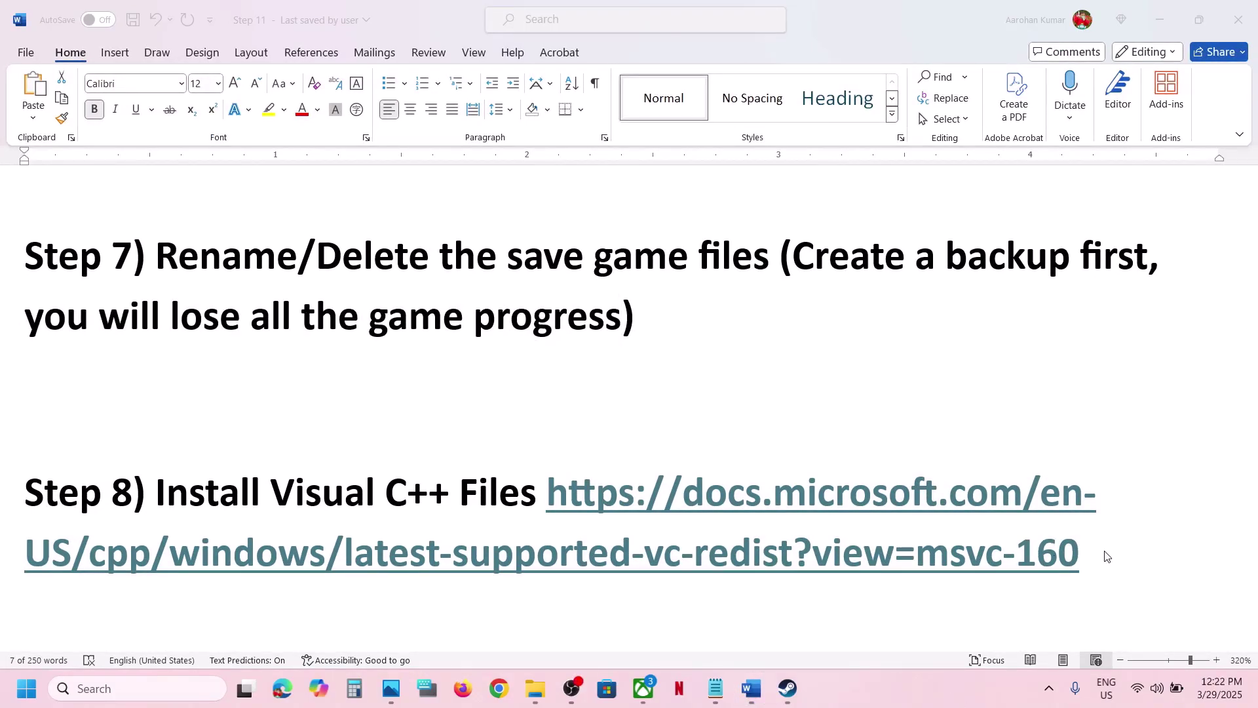
# Copy Step 8's Visual C++ download link from the Word document and open it in Chrome
pyautogui.hotkey('alt', 'Tab')
pyautogui.moveTo(1091, 553); pyautogui.dragTo(554, 493)
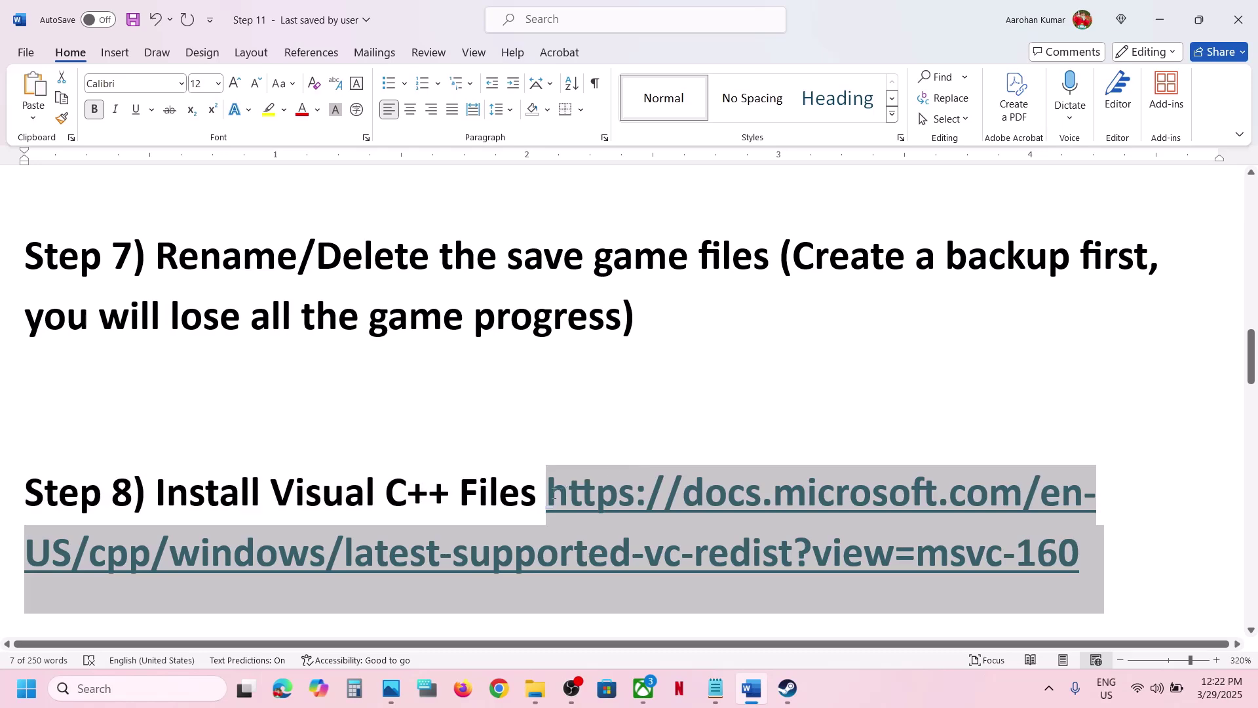
pyautogui.hotkey('ctrl', 'c')
pyautogui.click(502, 692)
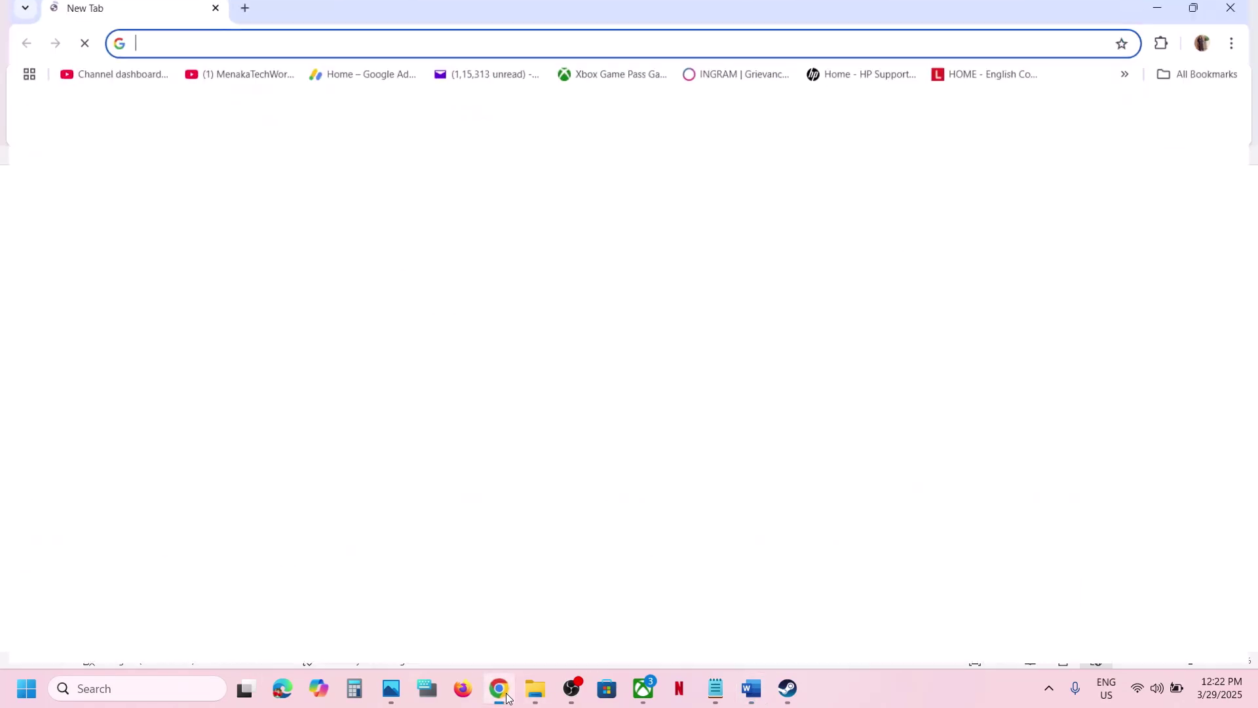
pyautogui.hotkey('ctrl', 'v')
pyautogui.press('Return')
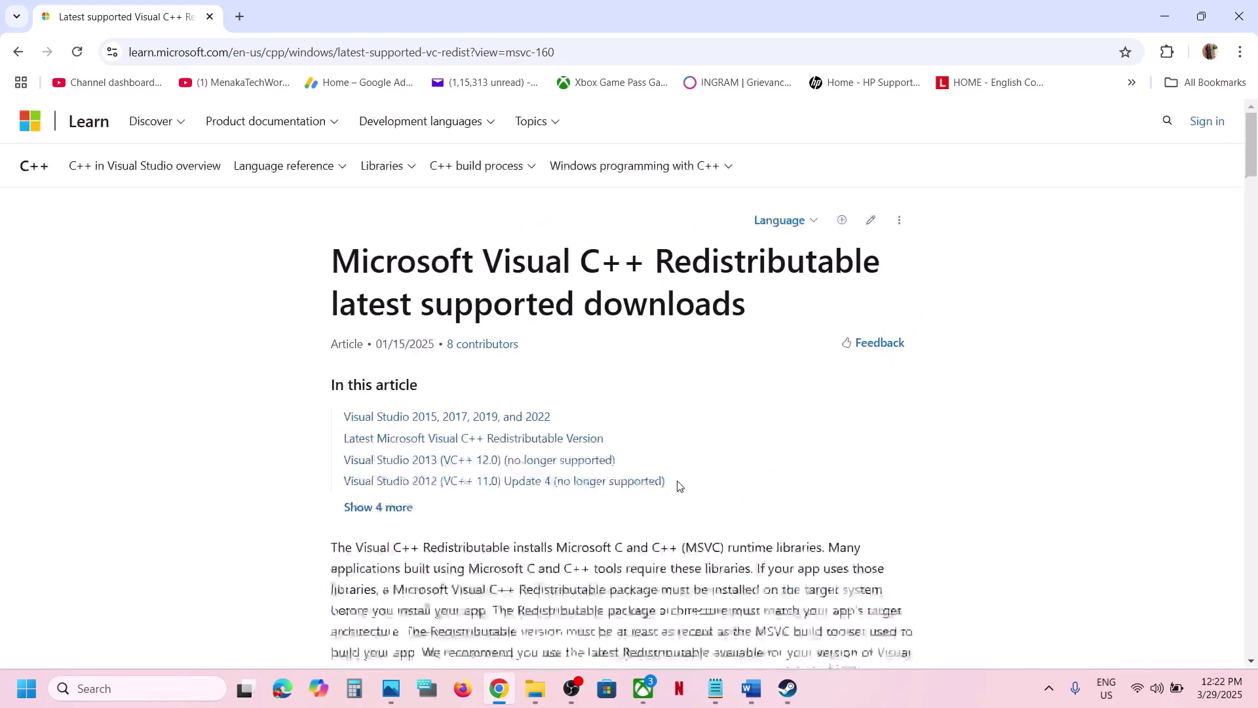
# Download the X86 installer from the Latest Microsoft Visual C++ Redistributable Version table
pyautogui.scroll(-10, 678, 485)
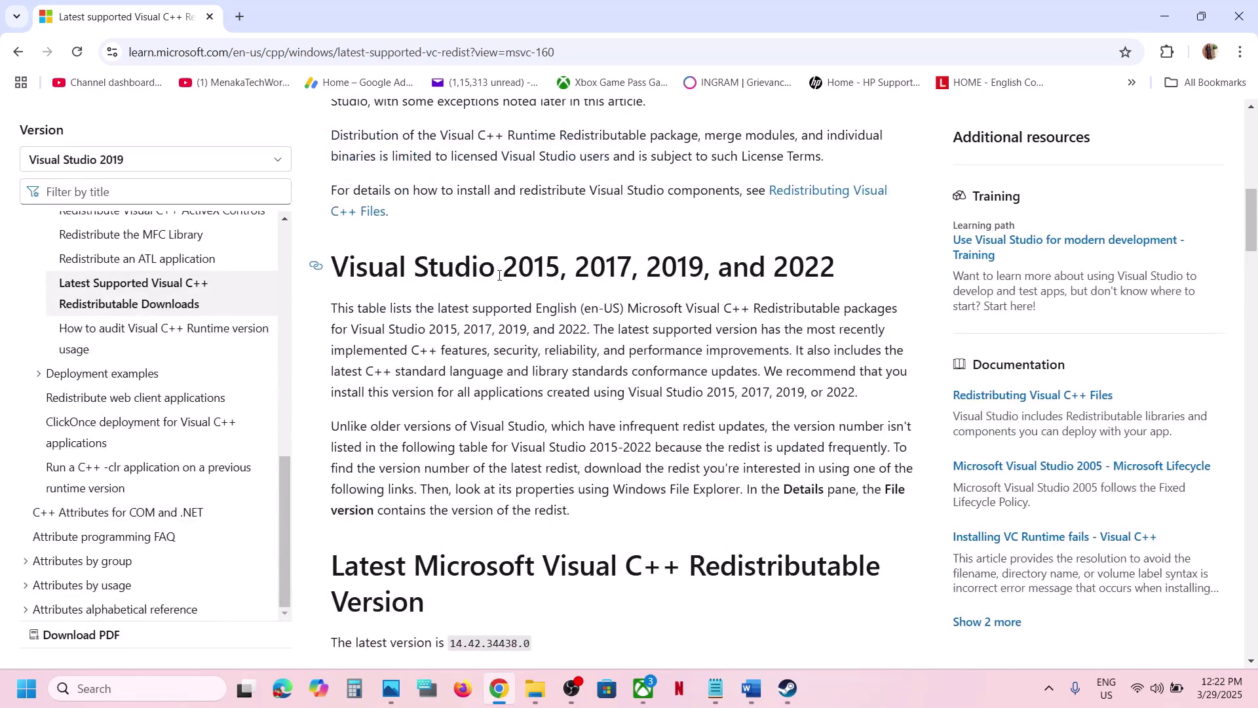
pyautogui.moveTo(499, 275); pyautogui.dragTo(766, 270)
pyautogui.scroll(-6, 560, 462)
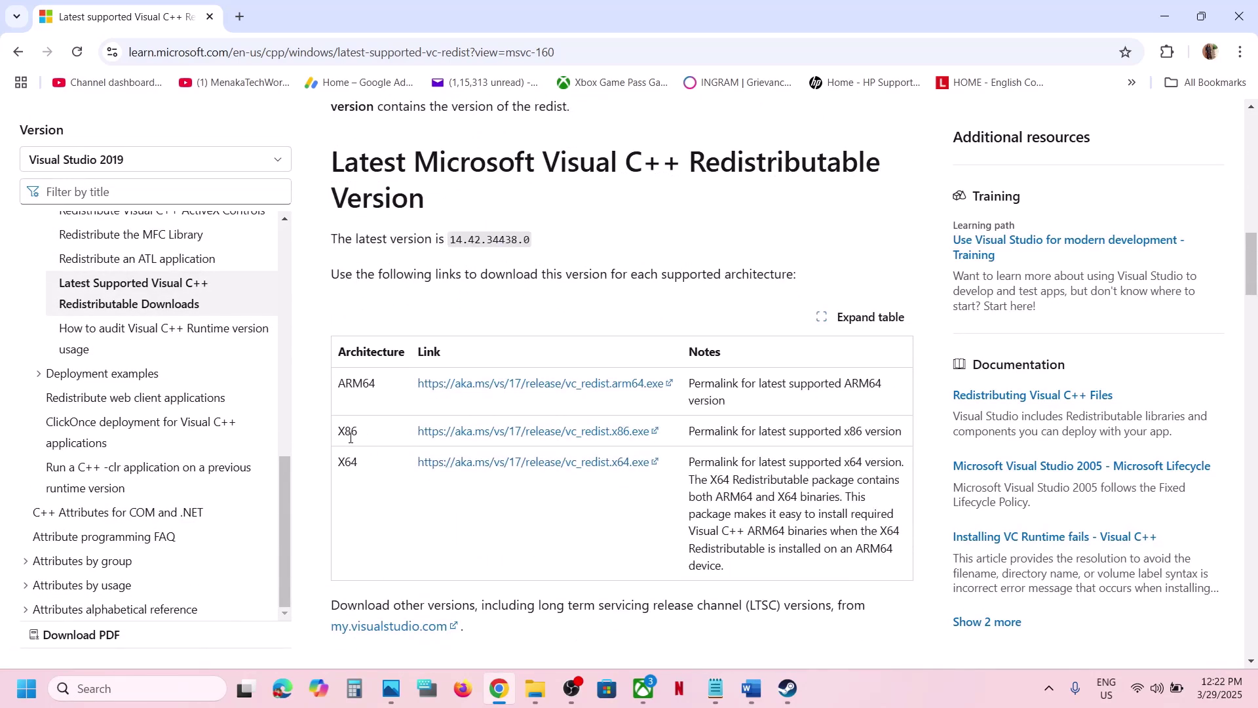
pyautogui.doubleClick(350, 439)
pyautogui.doubleClick(351, 461)
pyautogui.doubleClick(348, 436)
pyautogui.click(569, 432)
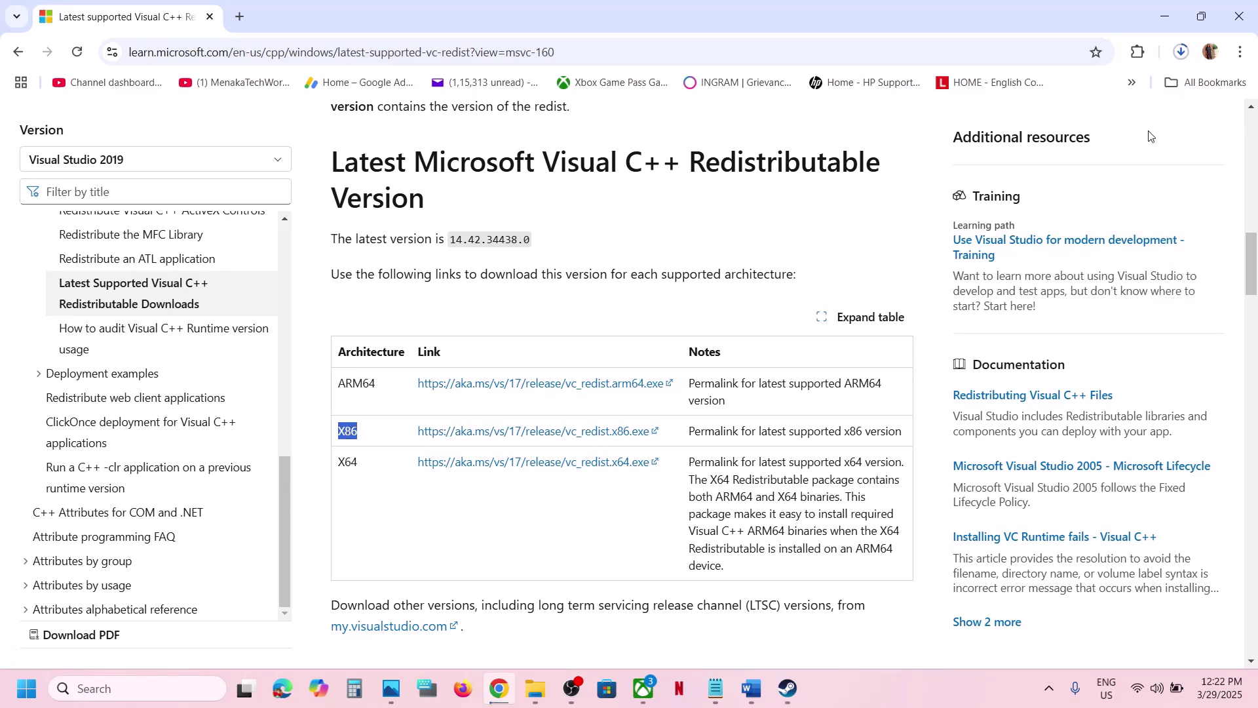
# Run the downloaded VC_redist.x86 installer and start its installation
pyautogui.click(1182, 52)
pyautogui.click(1044, 112)
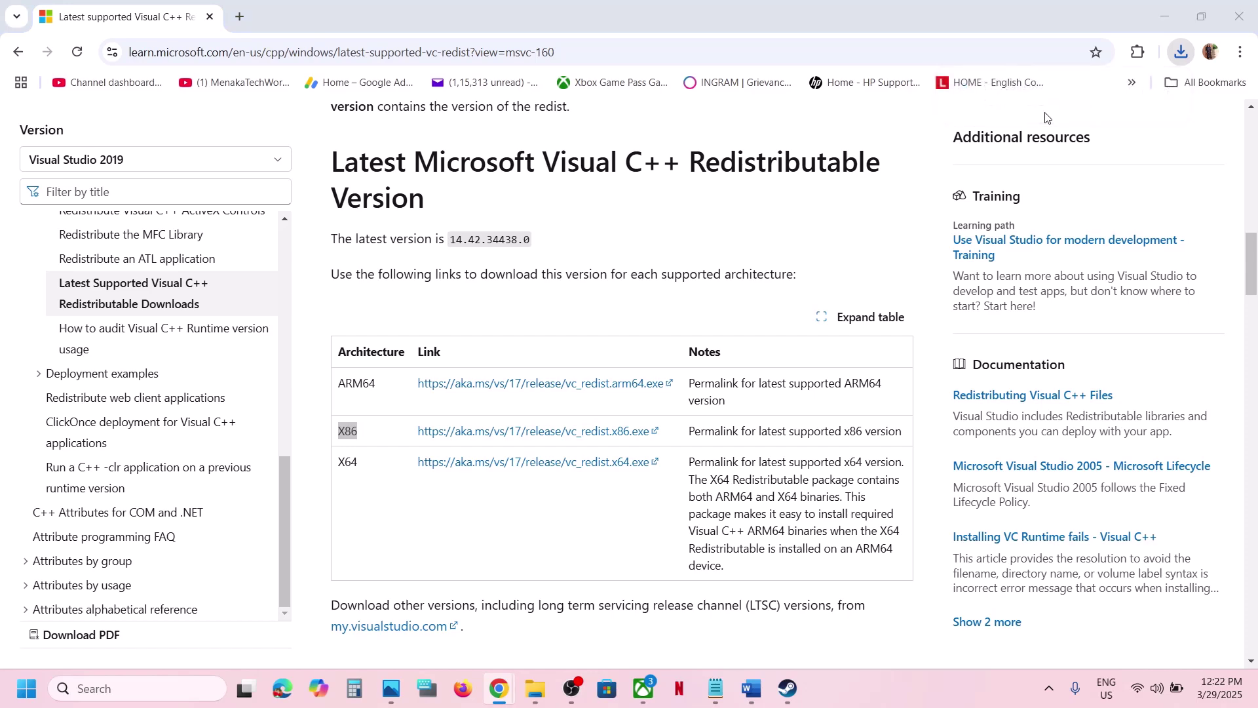
pyautogui.click(646, 431)
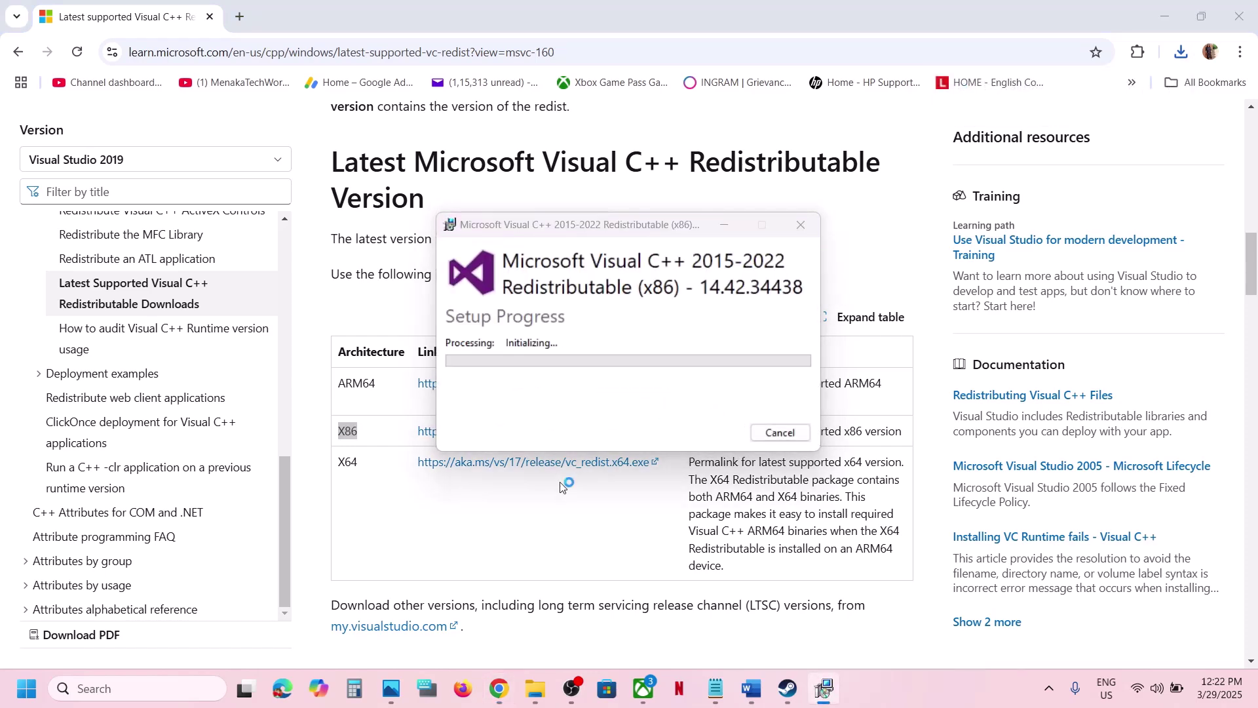
# Download the X64 installer from the Visual C++ Redistributable table and run it to repair the existing installation
pyautogui.click(374, 463)
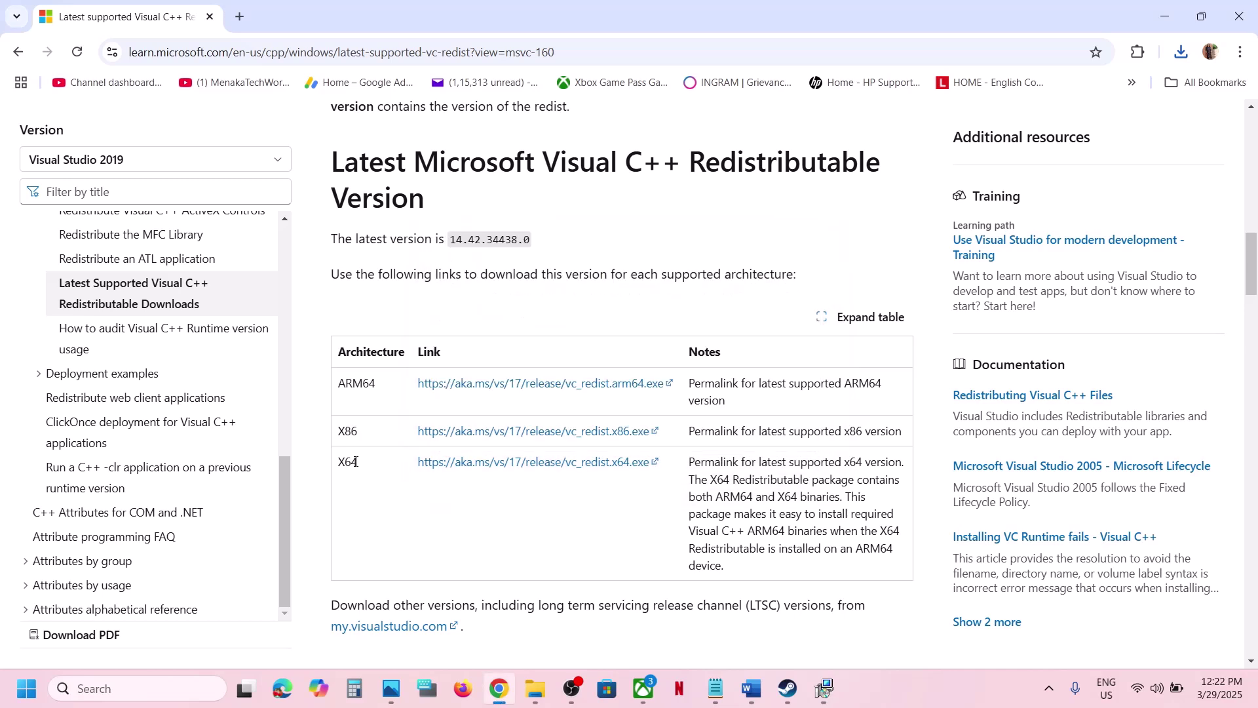
pyautogui.moveTo(341, 473); pyautogui.dragTo(521, 464)
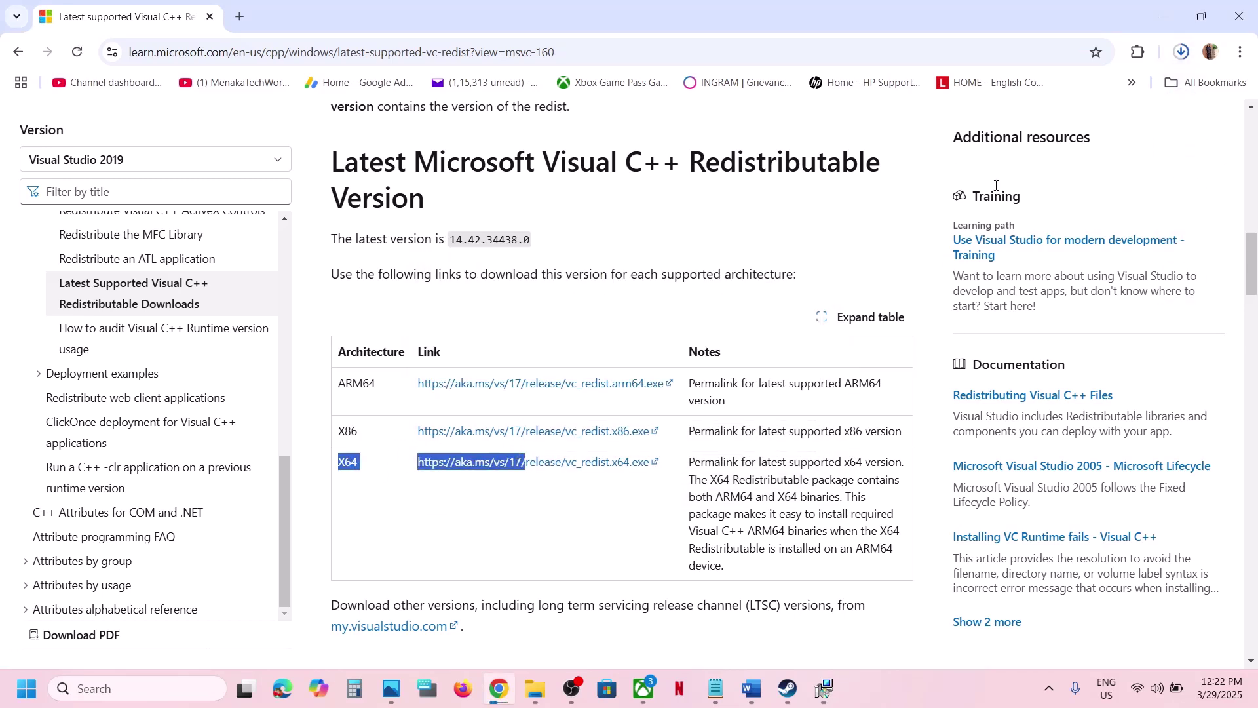
pyautogui.click(1181, 52)
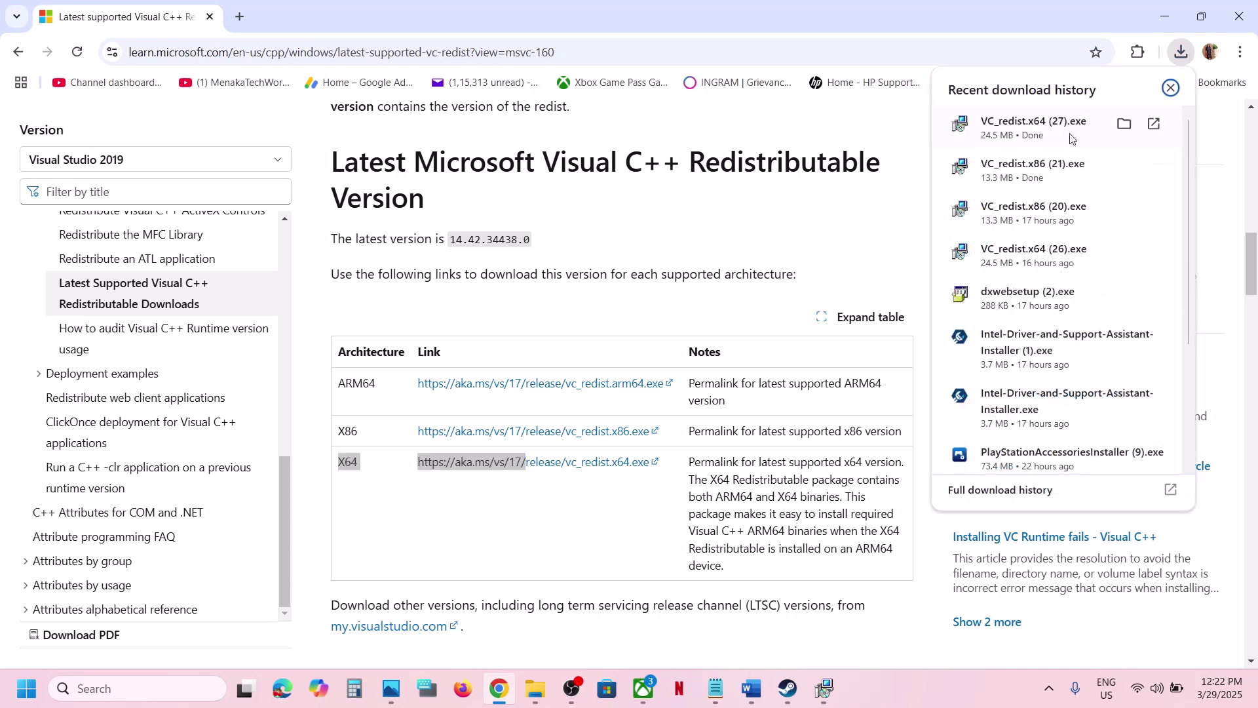
pyautogui.click(1055, 142)
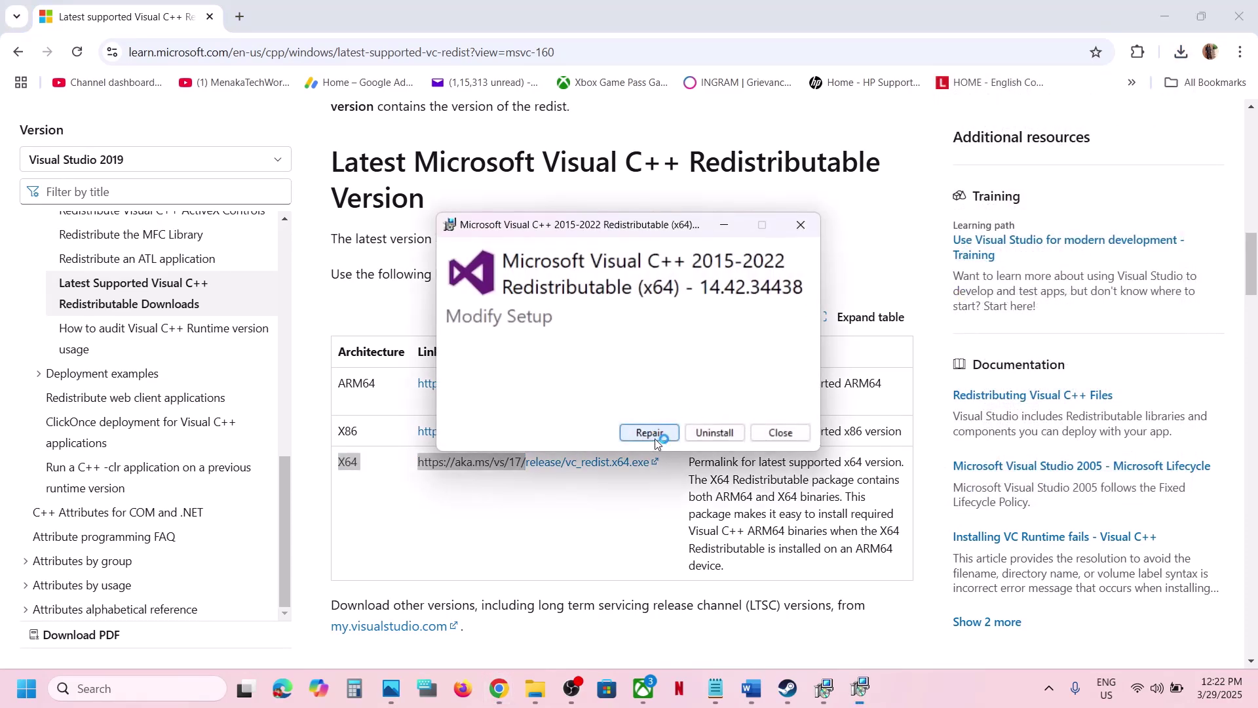
pyautogui.click(652, 434)
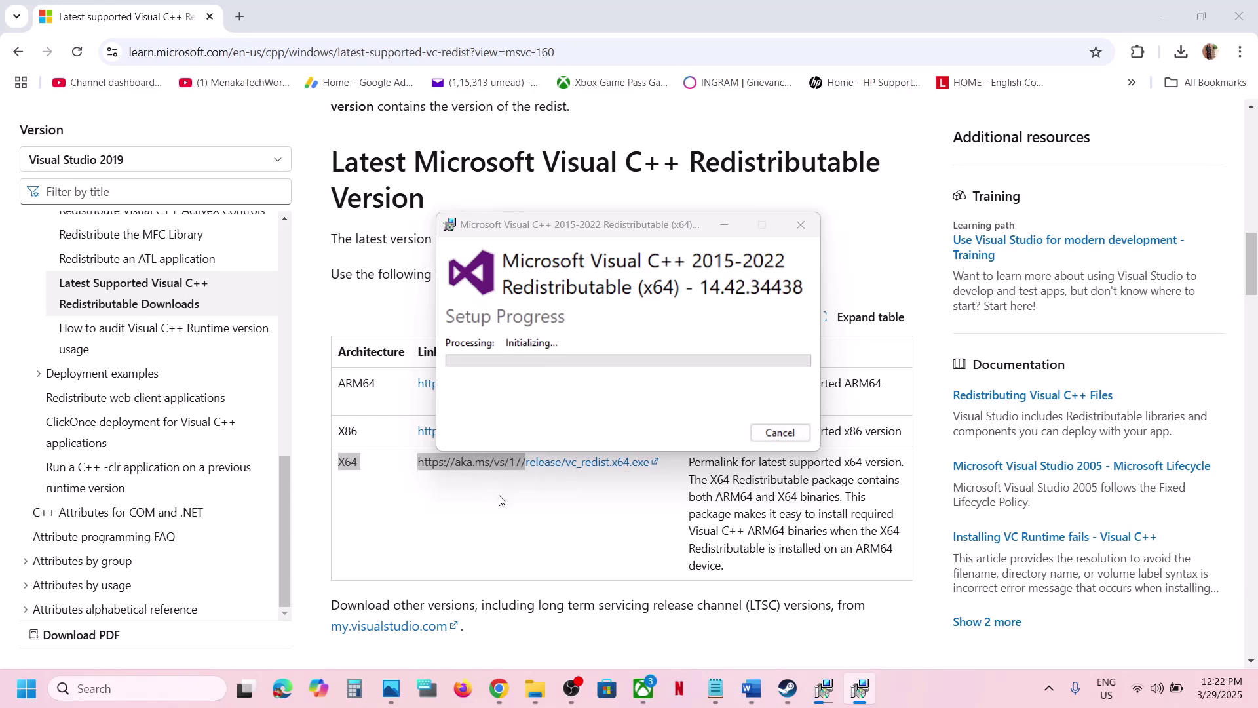
# Bring up the x86 setup window and arrange it side by side with the x64 setup window
pyautogui.click(824, 688)
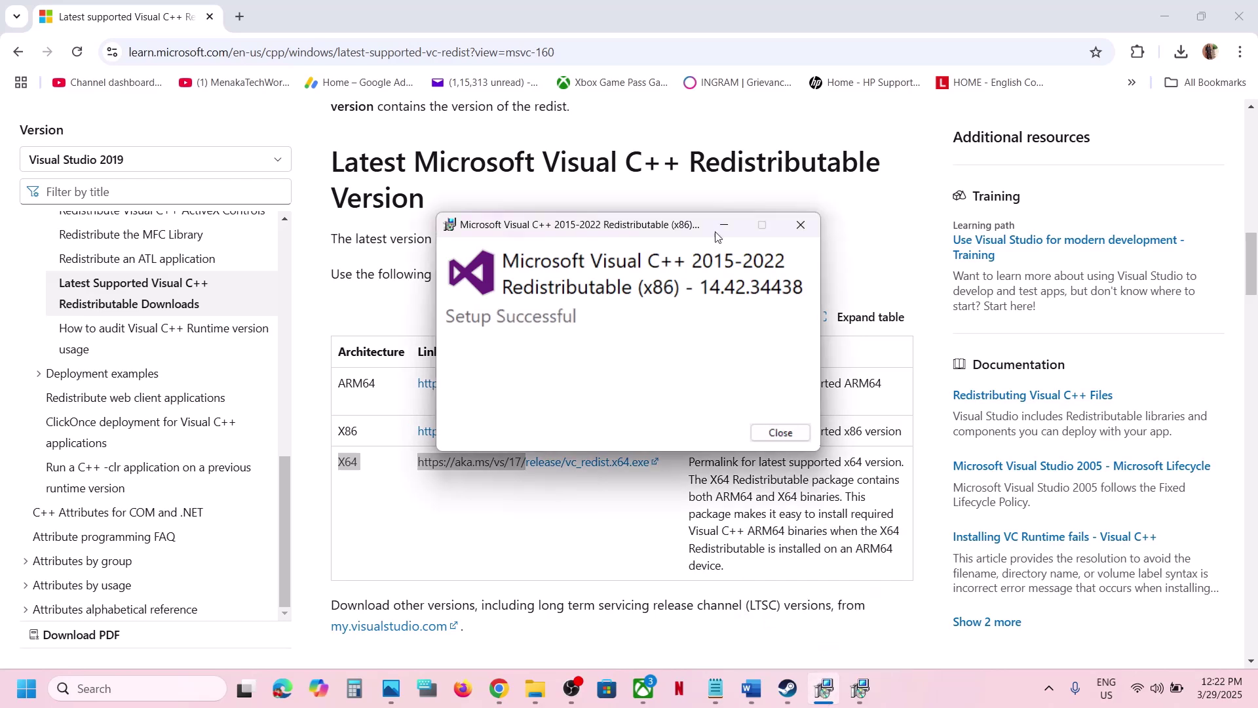
pyautogui.moveTo(660, 228); pyautogui.dragTo(1010, 260)
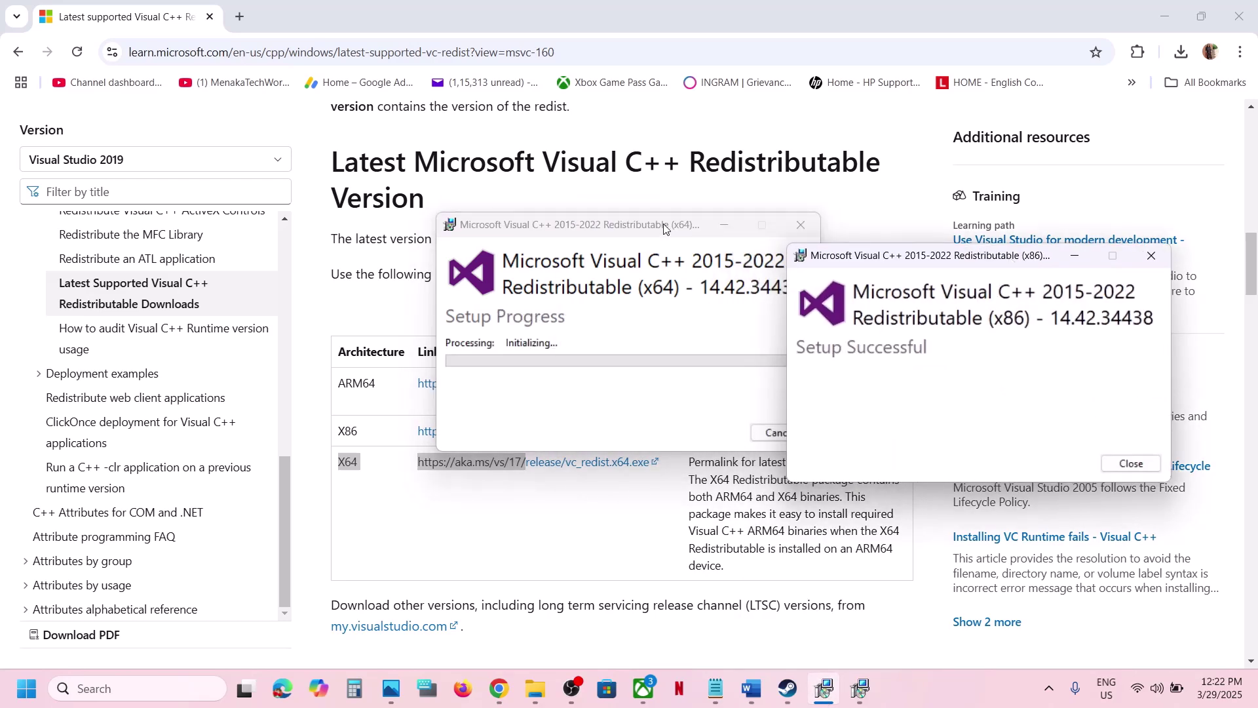
pyautogui.moveTo(664, 227); pyautogui.dragTo(583, 240)
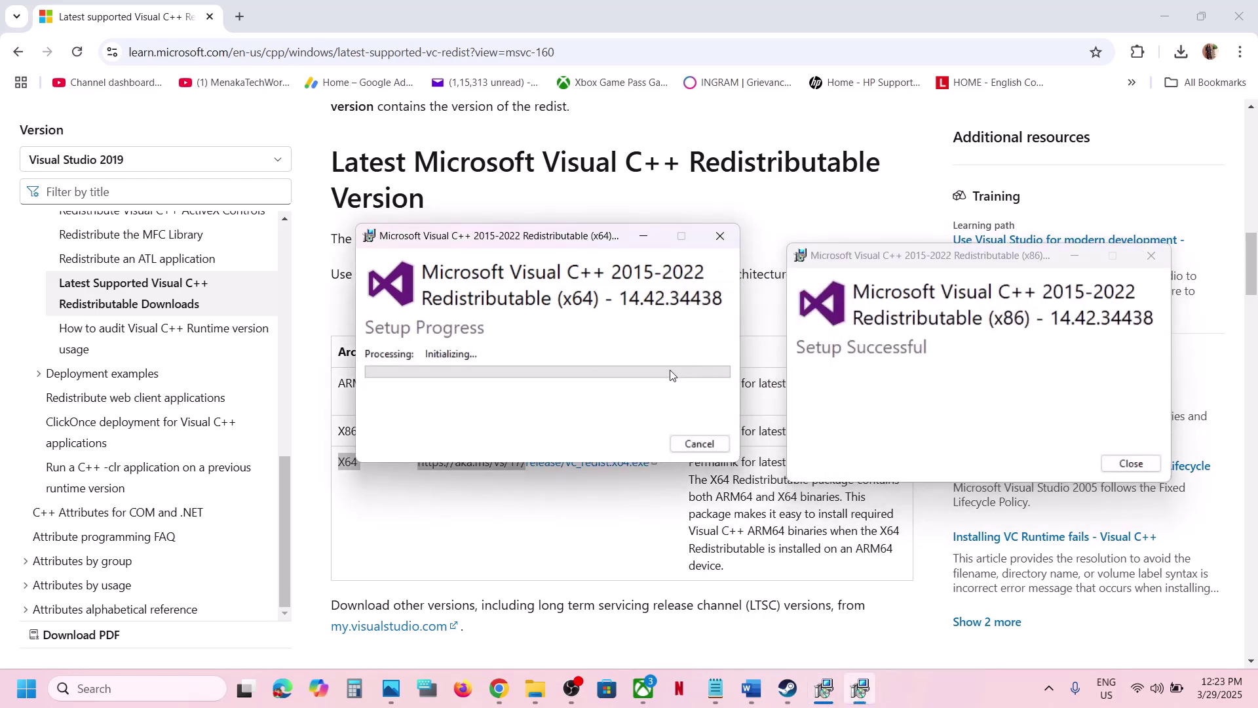
# Display the computer's power options including Restart, then return to the troubleshooting steps in the Word document
pyautogui.click(26, 688)
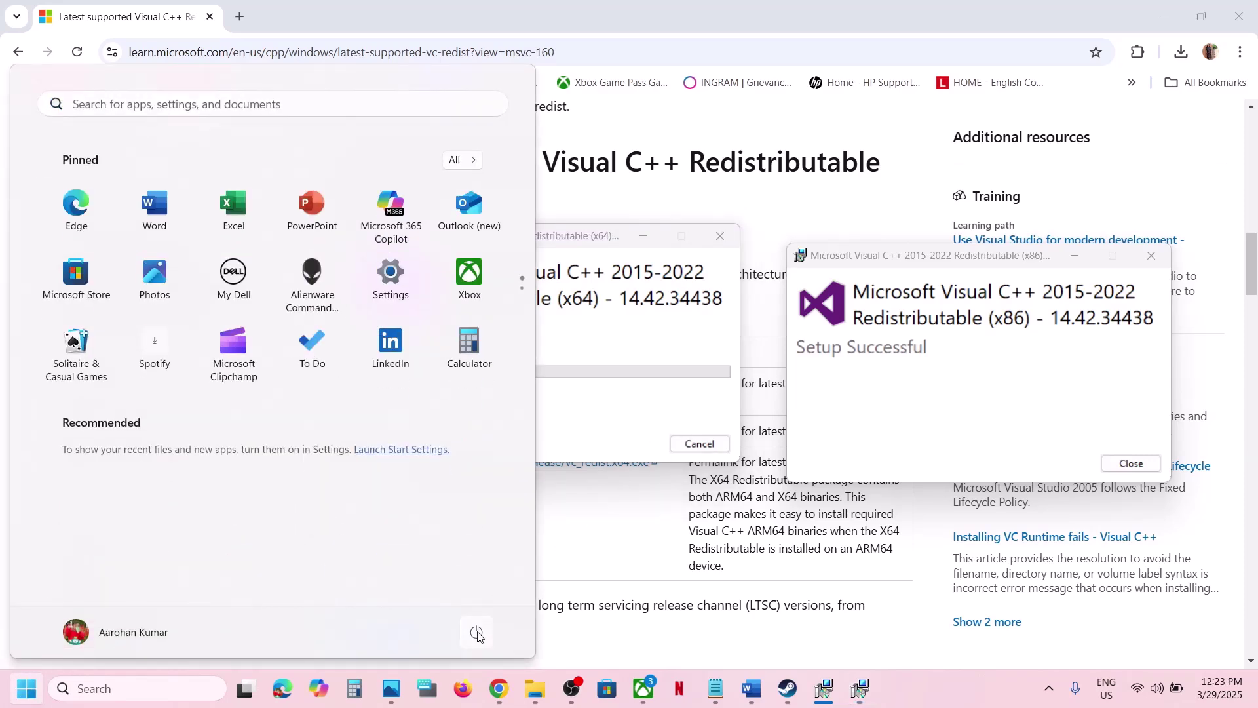
pyautogui.click(476, 631)
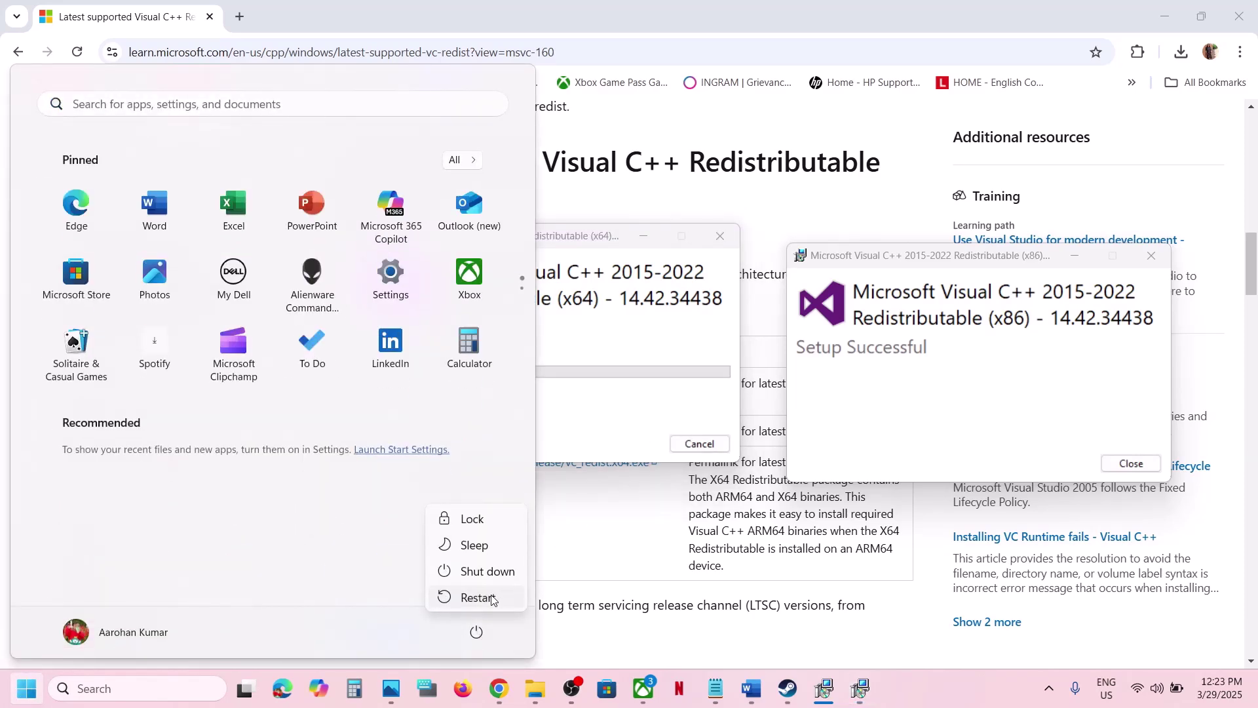
pyautogui.click(788, 688)
pyautogui.click(743, 691)
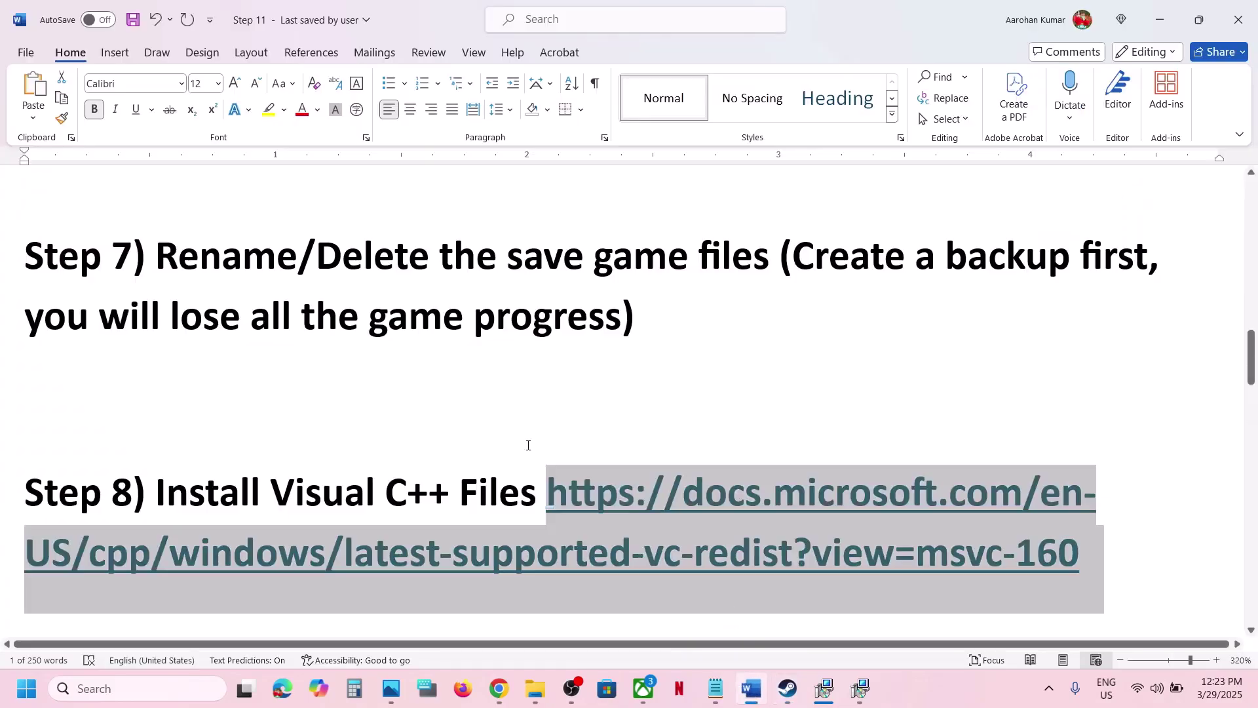
# Highlight the troubleshooting step that follows Step 8, then check for updates on the Windows Update page in Settings
pyautogui.scroll(-3, 528, 444)
pyautogui.scroll(1, 280, 521)
pyautogui.moveTo(211, 521); pyautogui.dragTo(807, 538)
pyautogui.press('super+i')
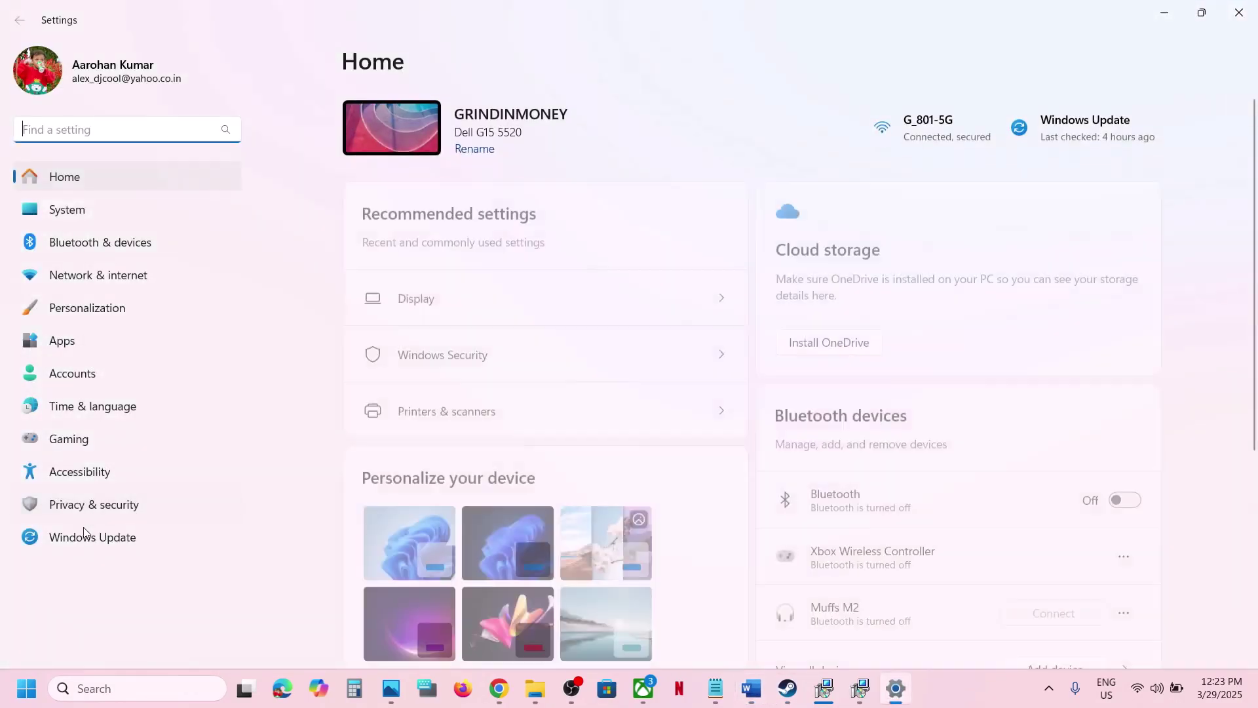
pyautogui.click(85, 536)
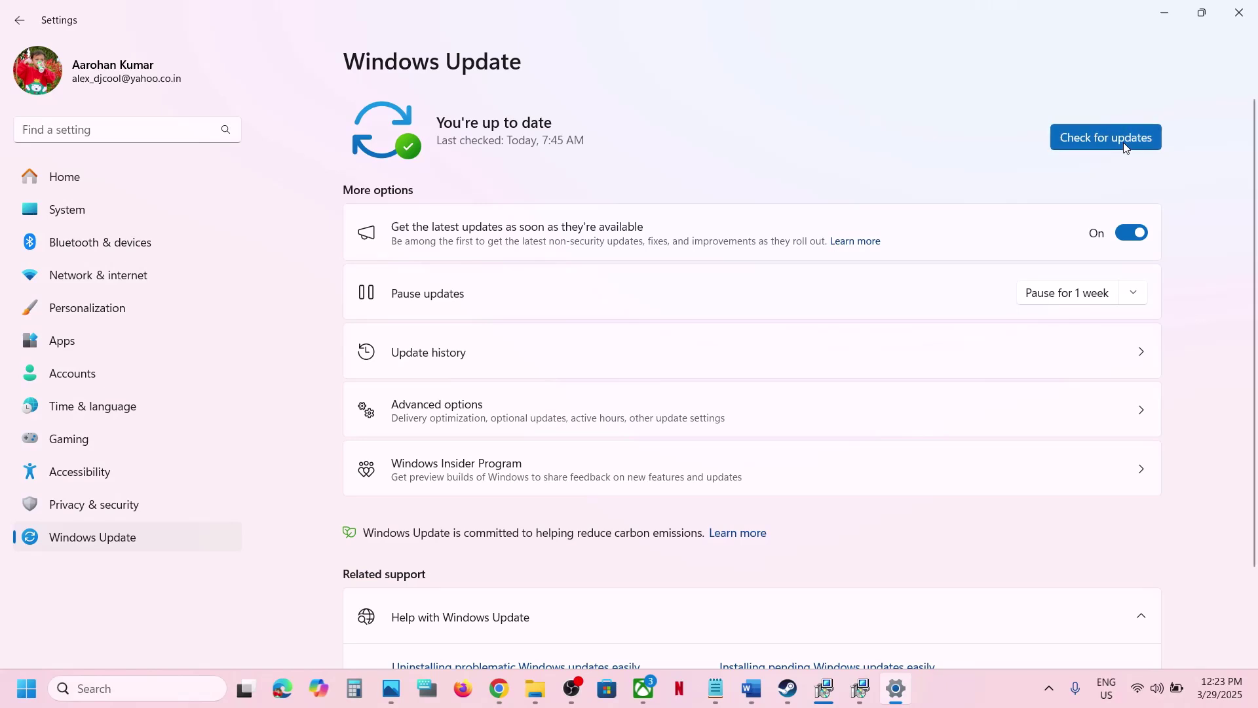
pyautogui.click(1124, 147)
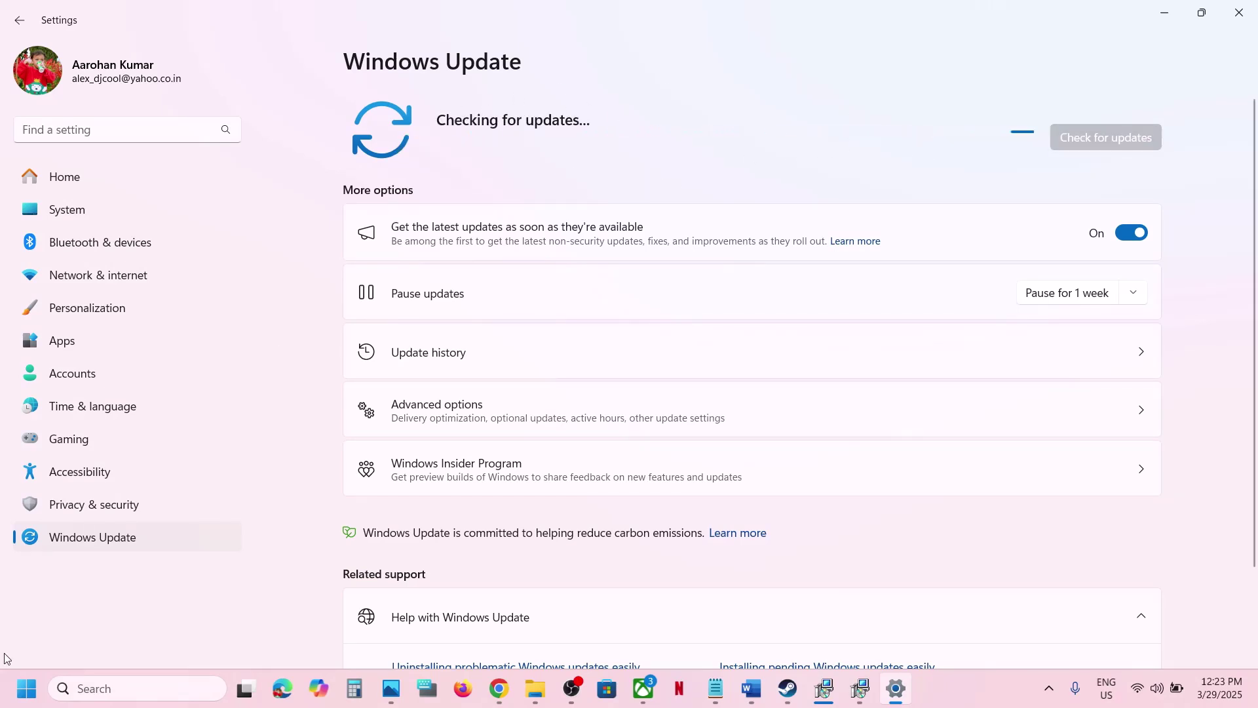
# Show the Restart power option from the Windows Update page, then dismiss it without restarting the computer
pyautogui.click(15, 702)
pyautogui.click(476, 631)
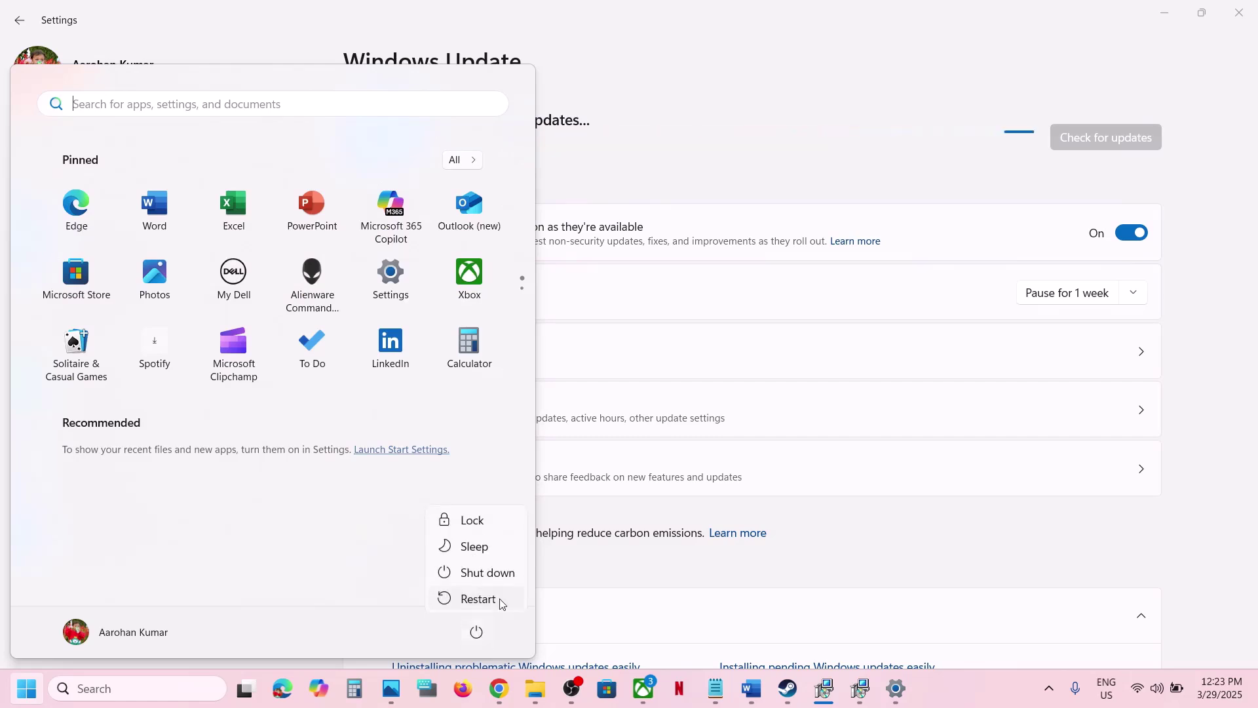
pyautogui.click(1242, 13)
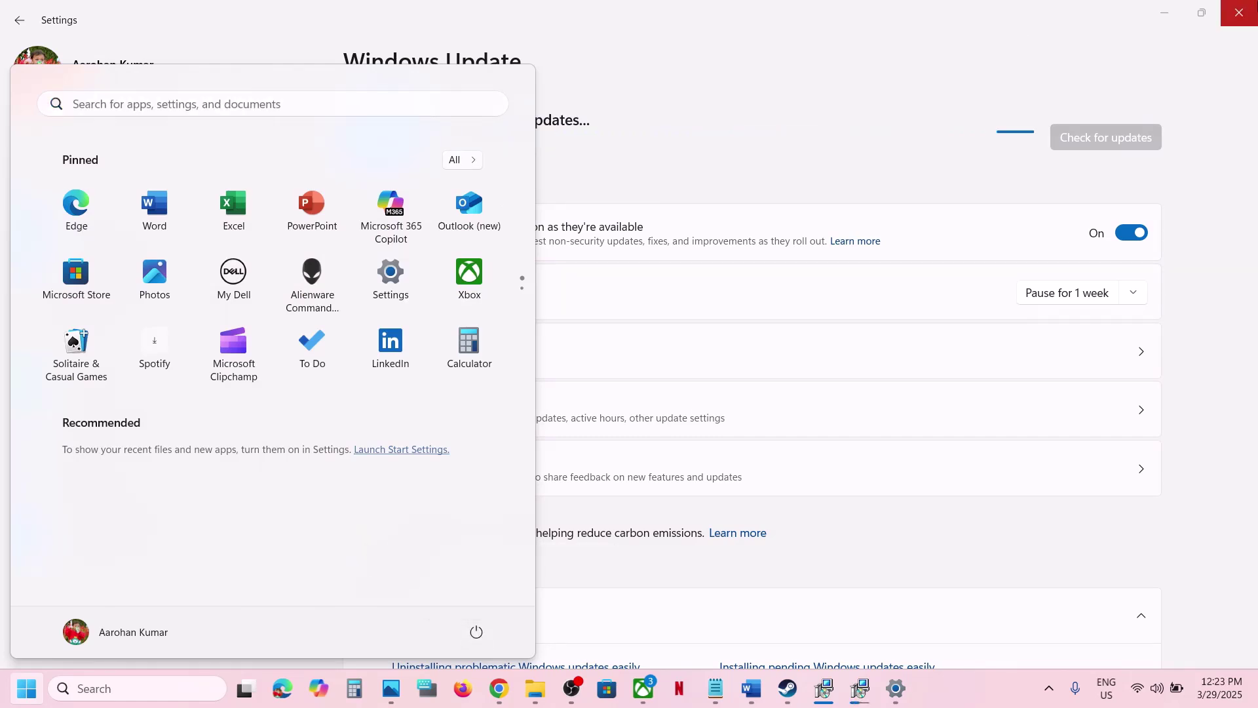
pyautogui.click(1249, 15)
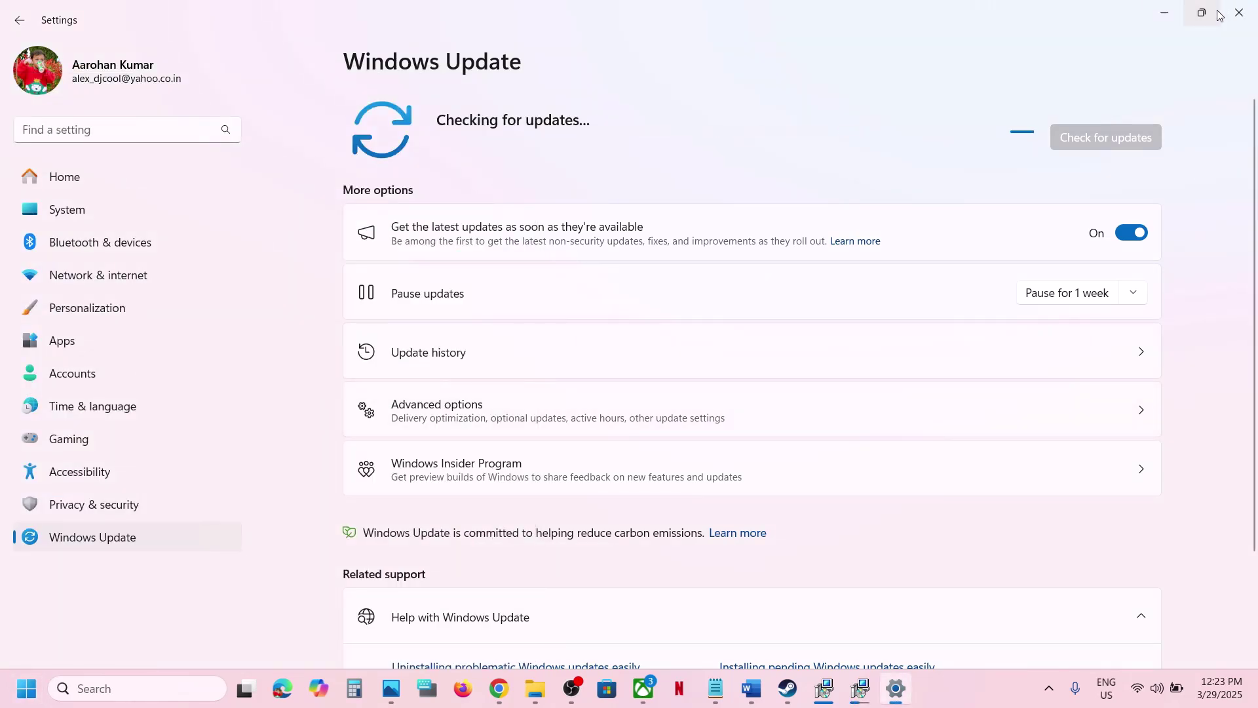